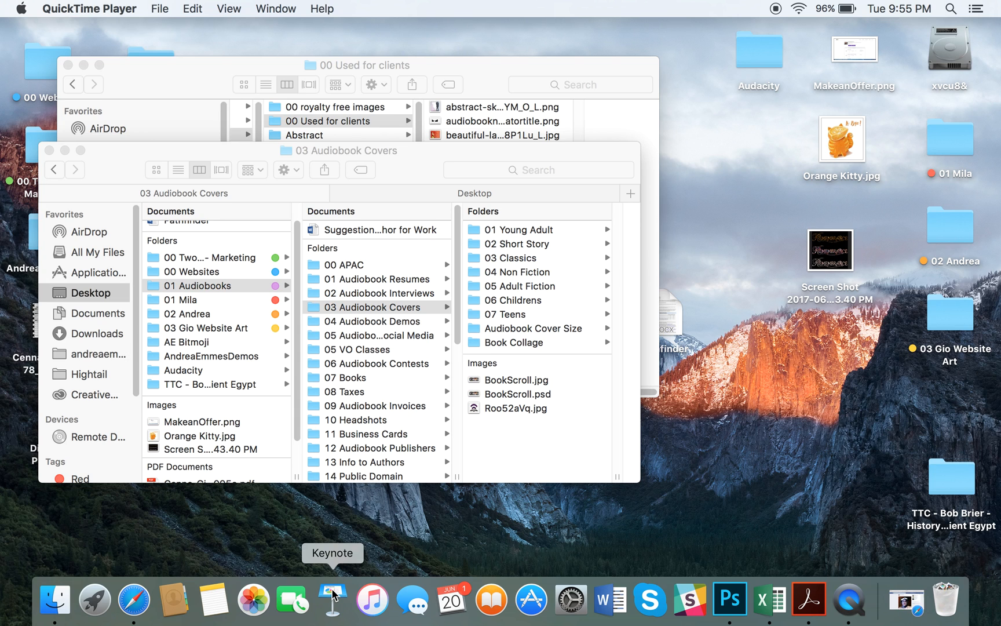
- Create a new Keynote presentation with the Standard White theme and delete the title and subtitle placeholders from its slide
{"action": "left_click", "coordinate": [334, 593]}
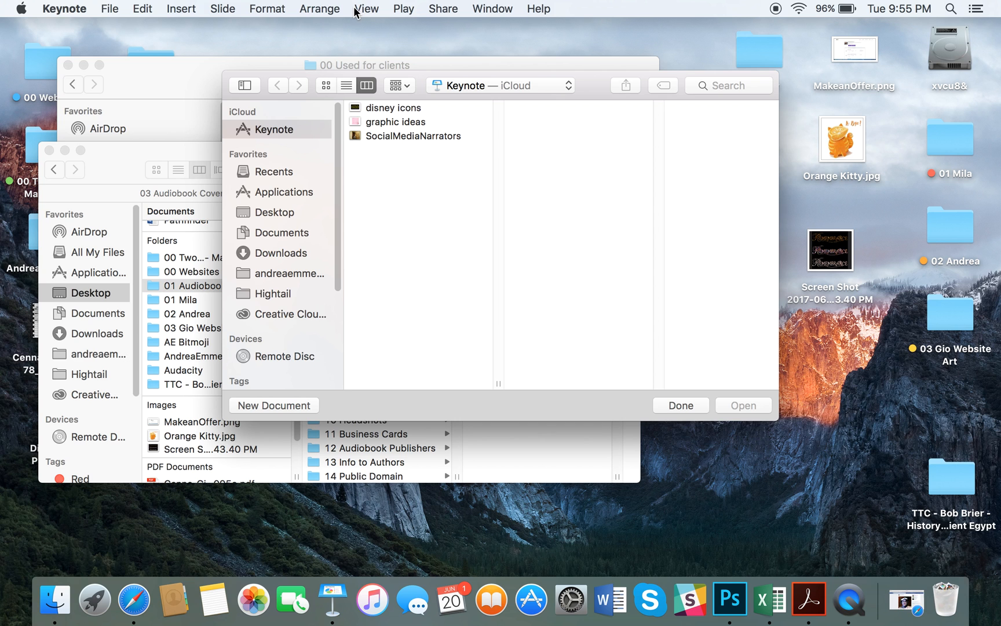
{"action": "left_click", "coordinate": [282, 407]}
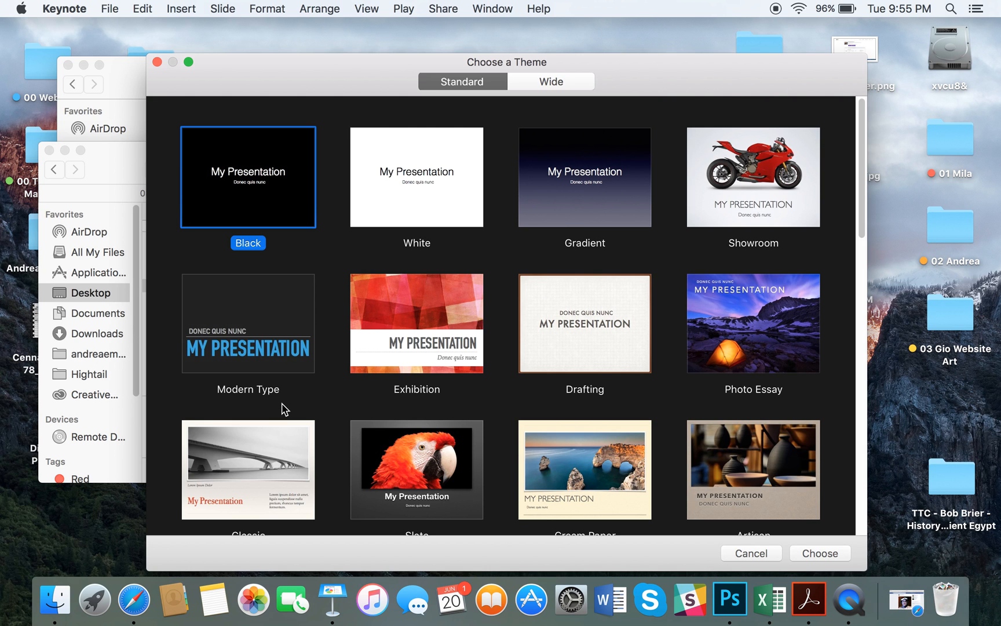
{"action": "scroll", "coordinate": [532, 418], "scroll_direction": "down", "scroll_amount": 10}
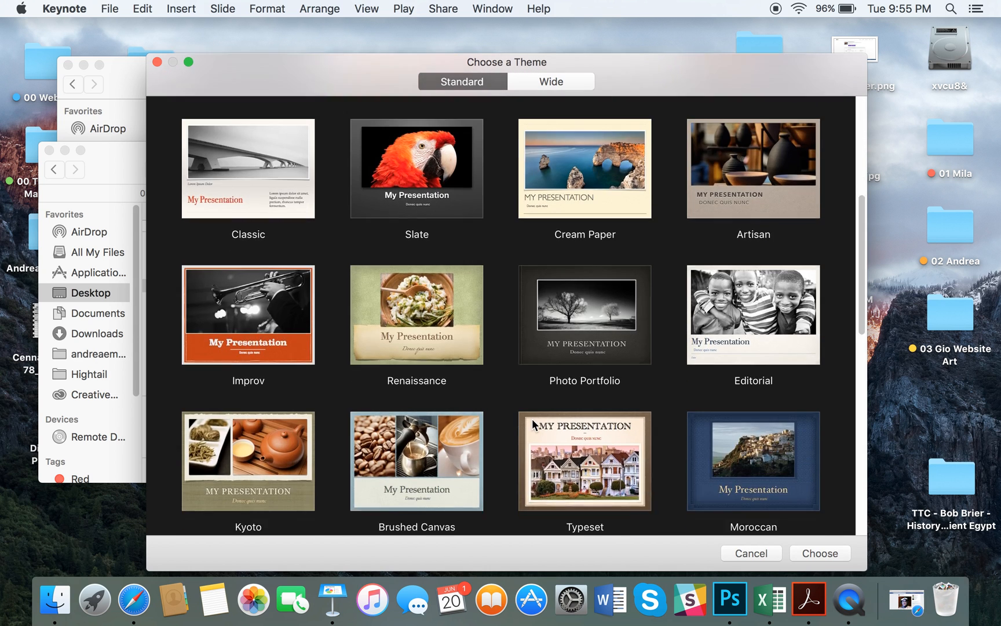
{"action": "scroll", "coordinate": [532, 418], "scroll_direction": "up", "scroll_amount": 10}
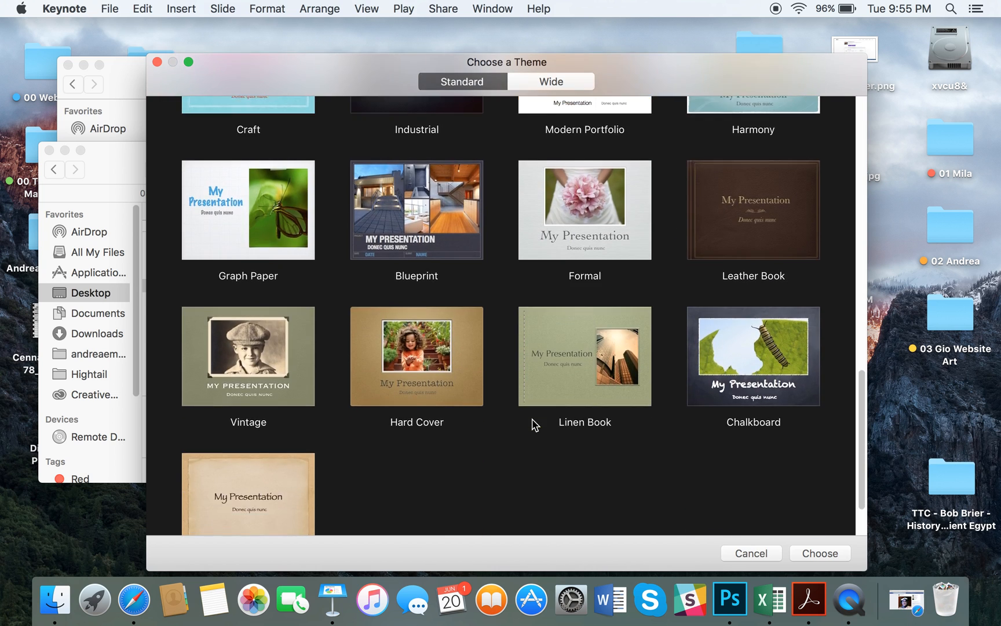
{"action": "left_click", "coordinate": [425, 171]}
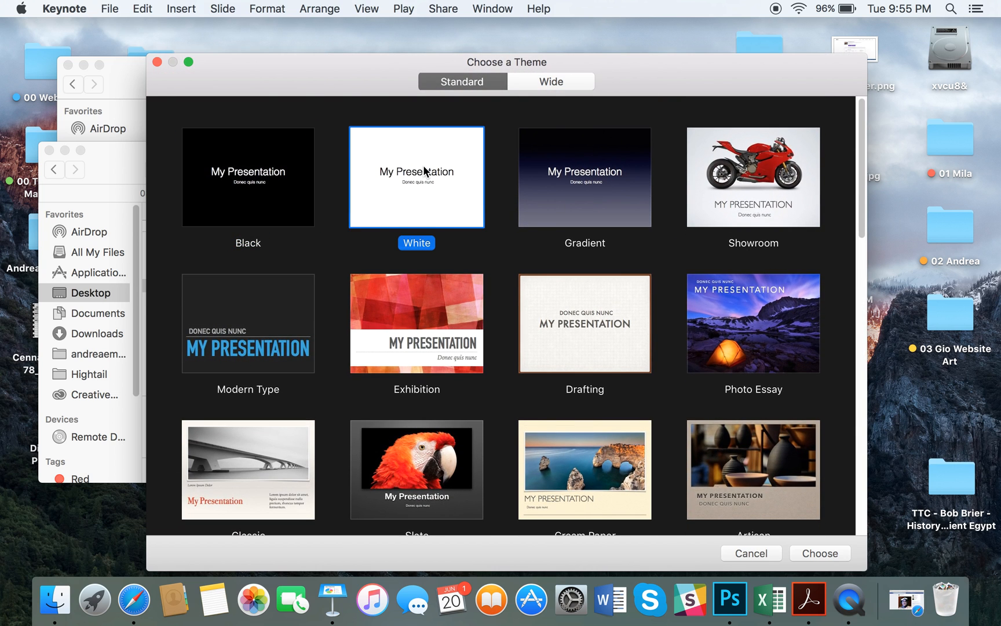
{"action": "left_click", "coordinate": [821, 553]}
{"action": "left_click_drag", "start_coordinate": [473, 432], "coordinate": [467, 301]}
{"action": "key", "text": "Delete"}
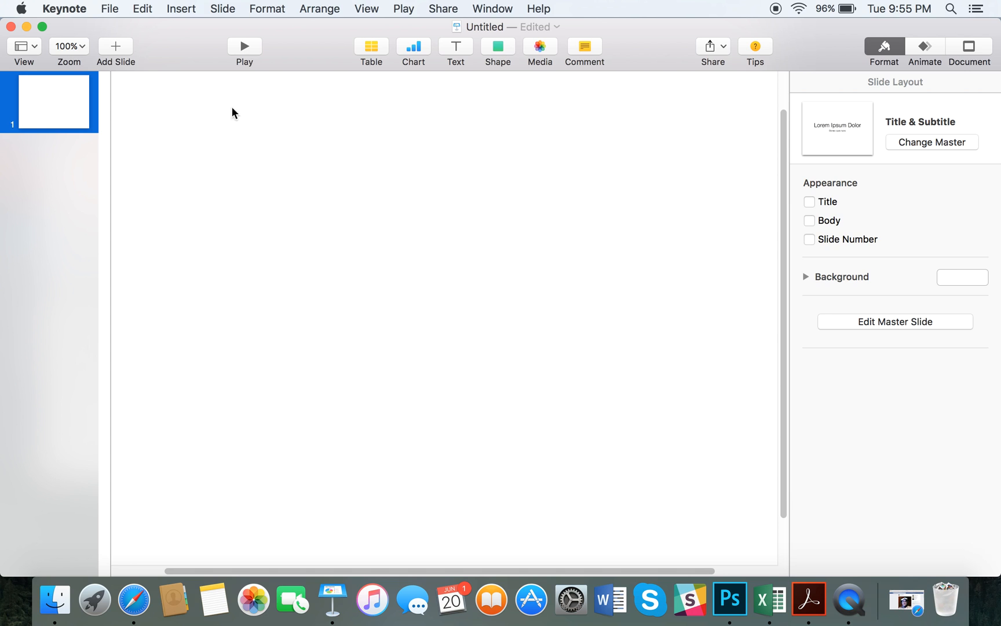
- Switch to Finder and place the Love Nouveau v2 cover image from 03 Audiobook Covers > Audiobook Cover Size onto the slide
{"action": "left_click", "coordinate": [74, 48]}
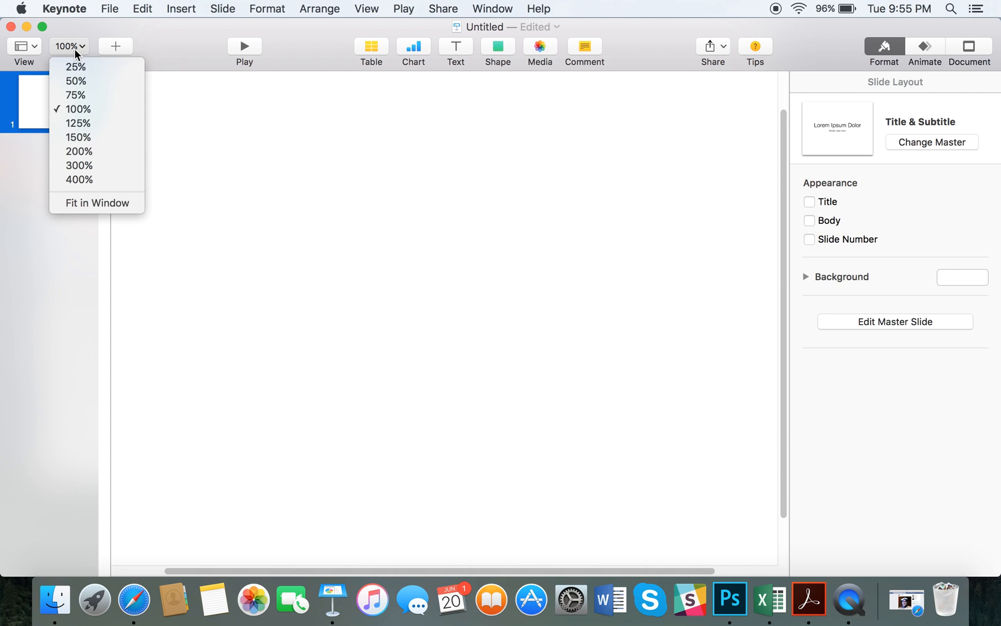
{"action": "left_click", "coordinate": [75, 95]}
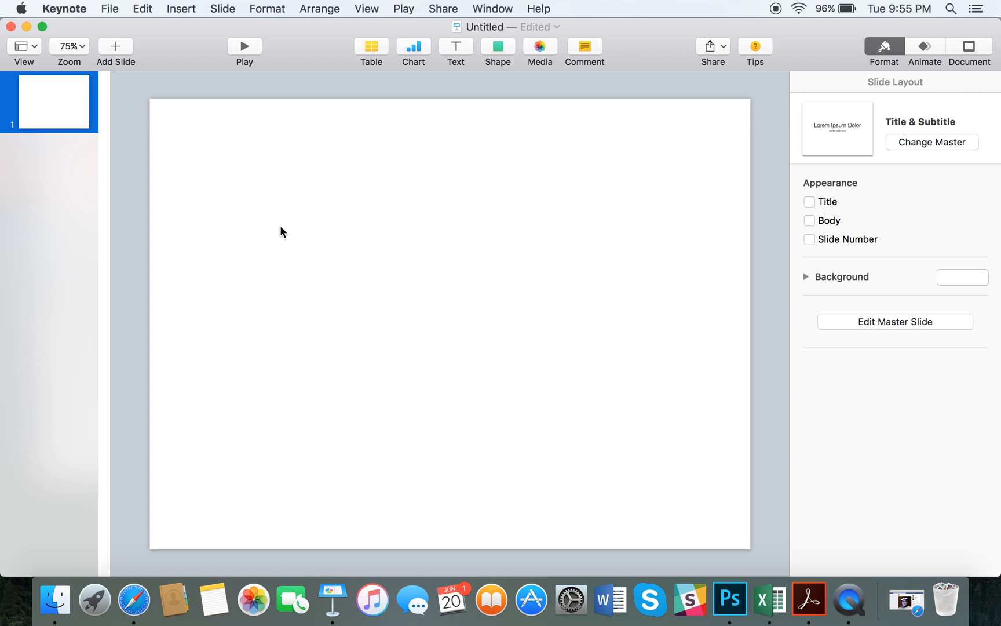
{"action": "left_click", "coordinate": [56, 608]}
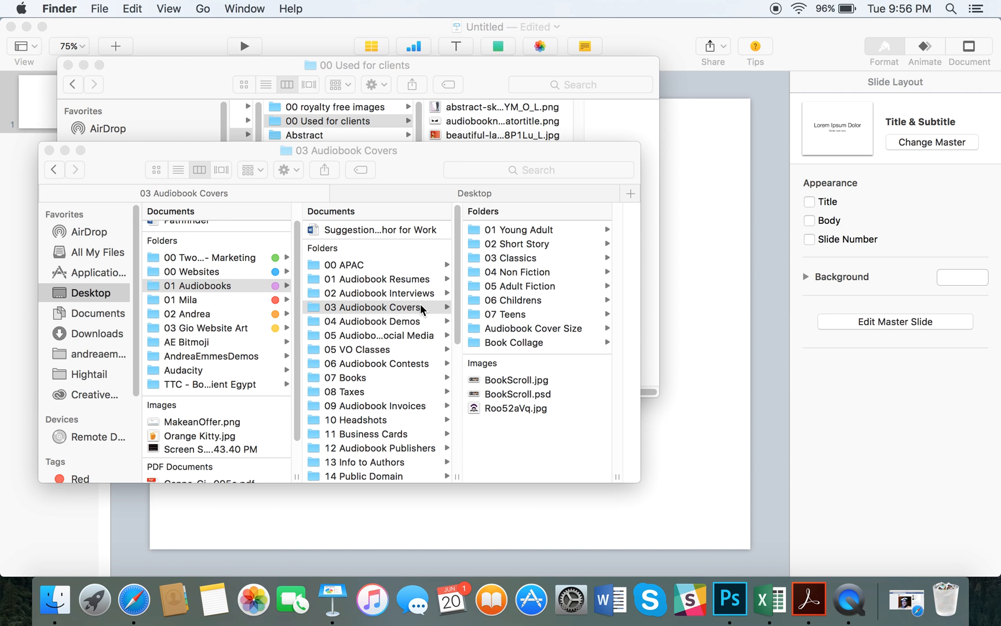
{"action": "left_click", "coordinate": [528, 329]}
{"action": "left_click", "coordinate": [528, 329]}
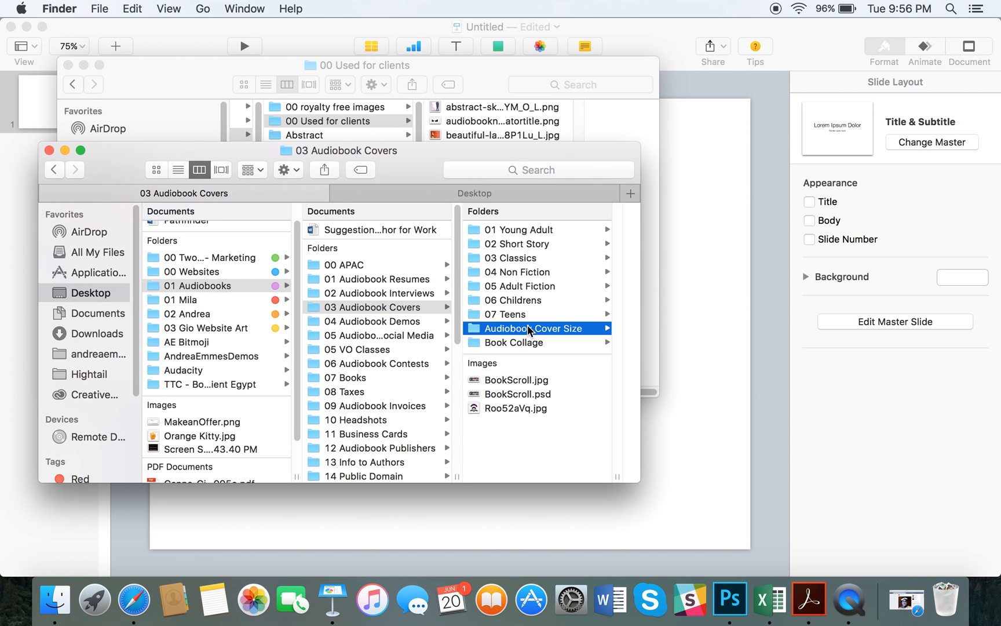
{"action": "scroll", "coordinate": [529, 331], "scroll_direction": "down", "scroll_amount": 10}
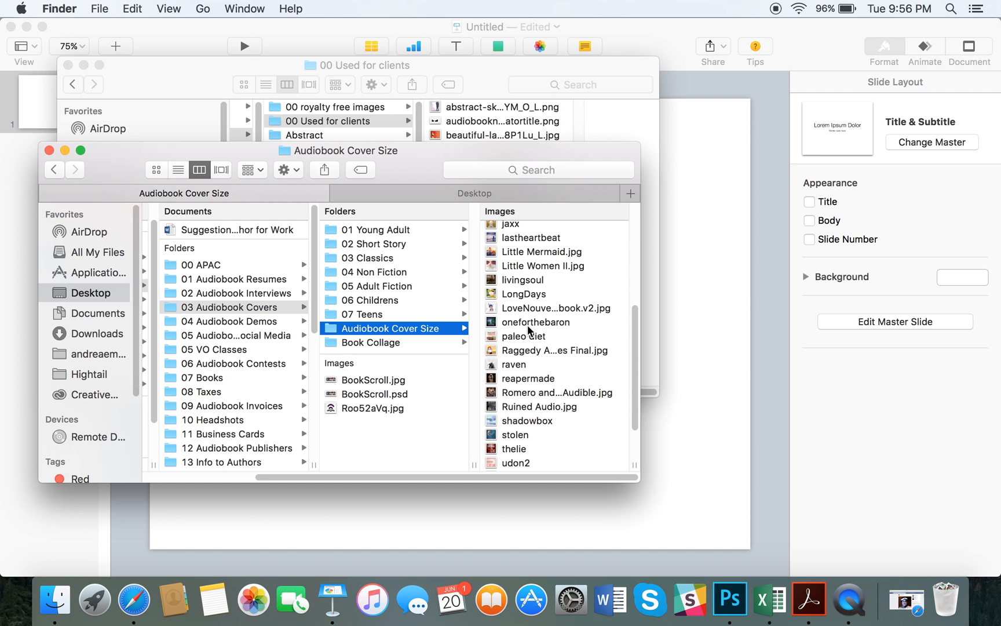
{"action": "left_click_drag", "start_coordinate": [534, 311], "coordinate": [448, 309]}
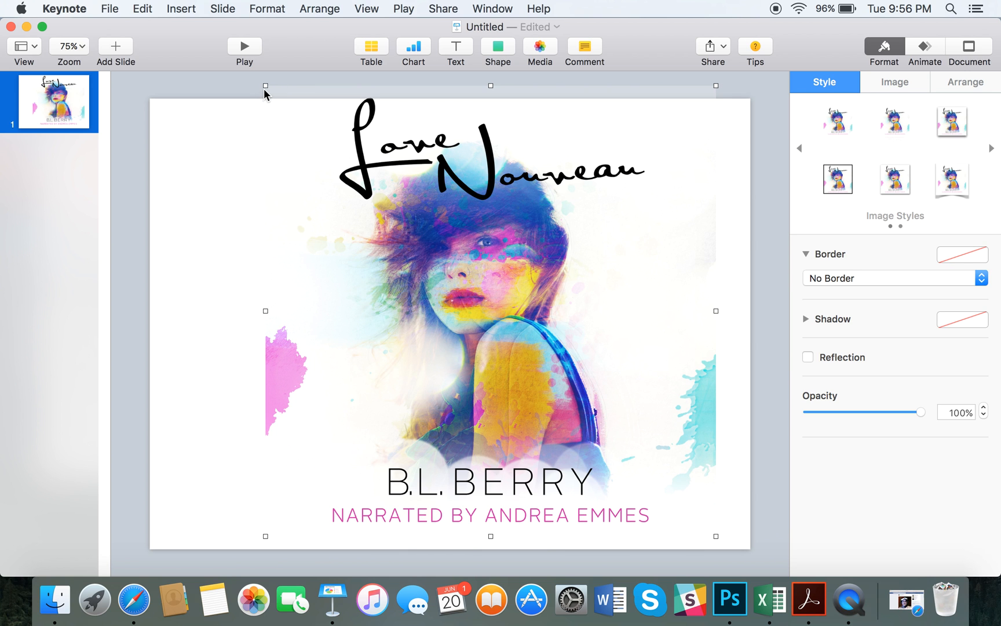
- Shrink the cover image proportionally to about two thirds of its size and centre it on the slide
{"action": "left_click_drag", "start_coordinate": [265, 85], "coordinate": [406, 230]}
{"action": "left_click_drag", "start_coordinate": [579, 384], "coordinate": [465, 331]}
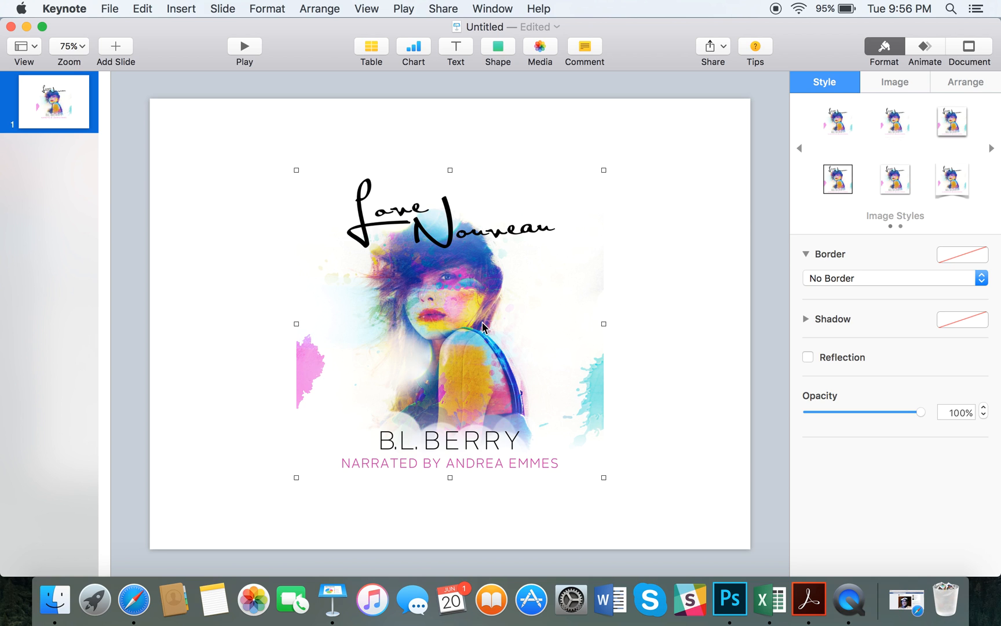
{"action": "left_click", "coordinate": [652, 341]}
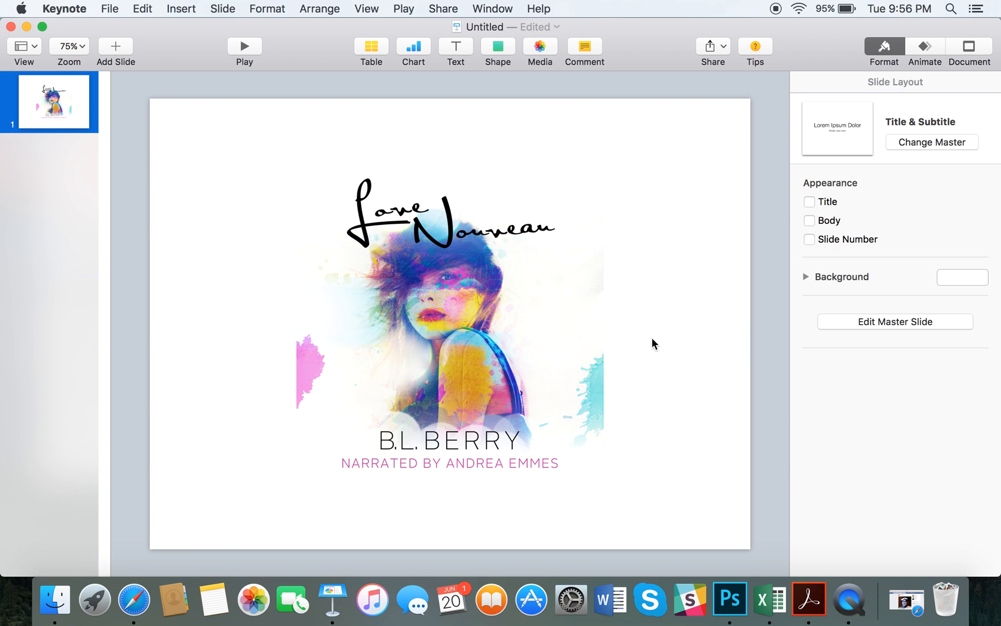
{"action": "left_click", "coordinate": [461, 293]}
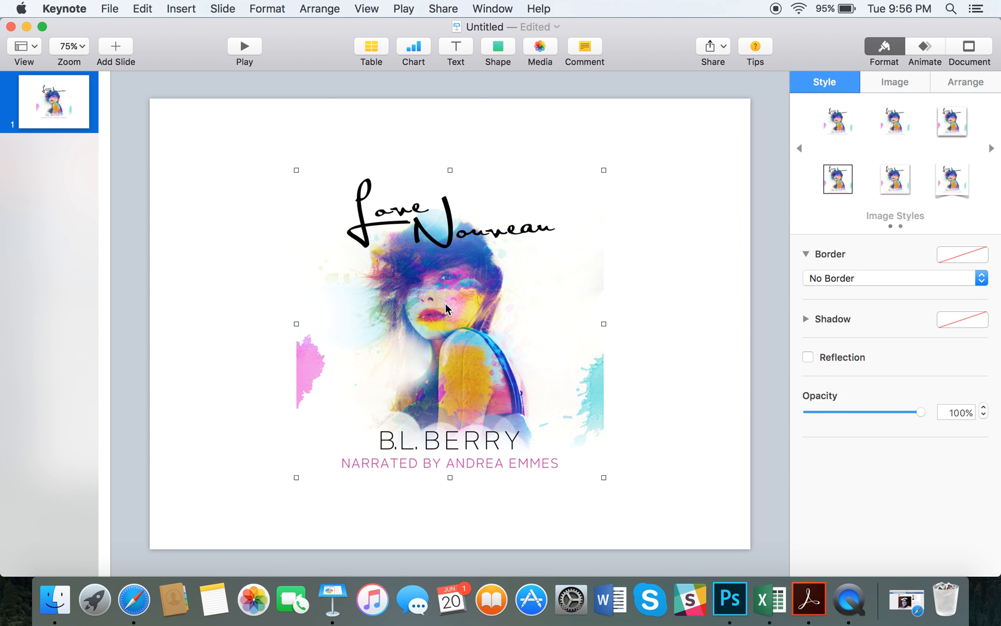
{"action": "left_click_drag", "start_coordinate": [355, 284], "coordinate": [409, 298]}
{"action": "left_click", "coordinate": [654, 383]}
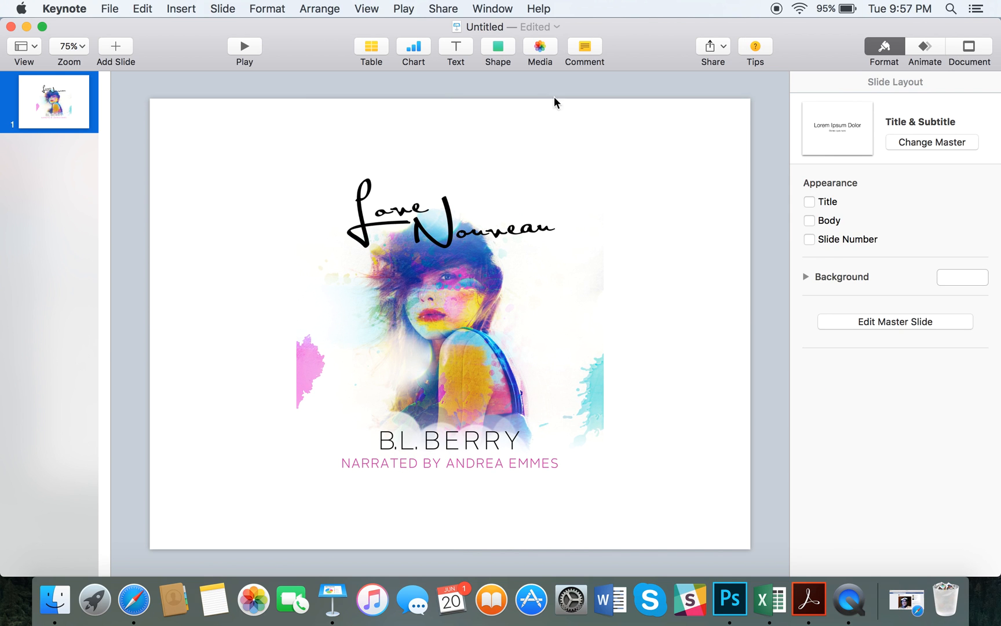
- Add a text box centred above the book title with the text "Check out my latest narration!"
{"action": "left_click", "coordinate": [456, 49]}
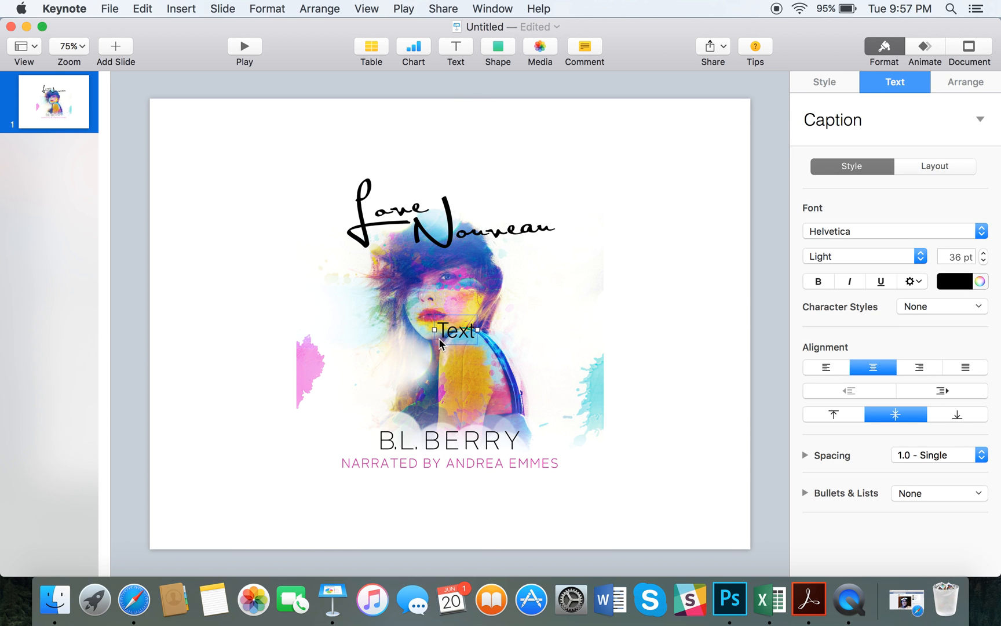
{"action": "left_click_drag", "start_coordinate": [456, 337], "coordinate": [452, 169]}
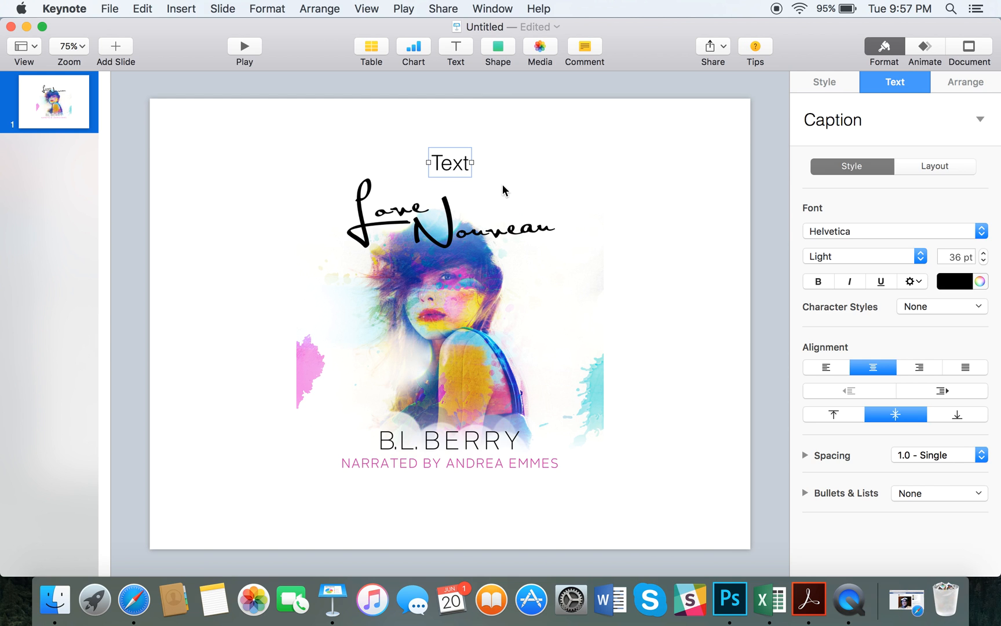
{"action": "double_click", "coordinate": [451, 162]}
{"action": "key", "text": "BackSpace"}
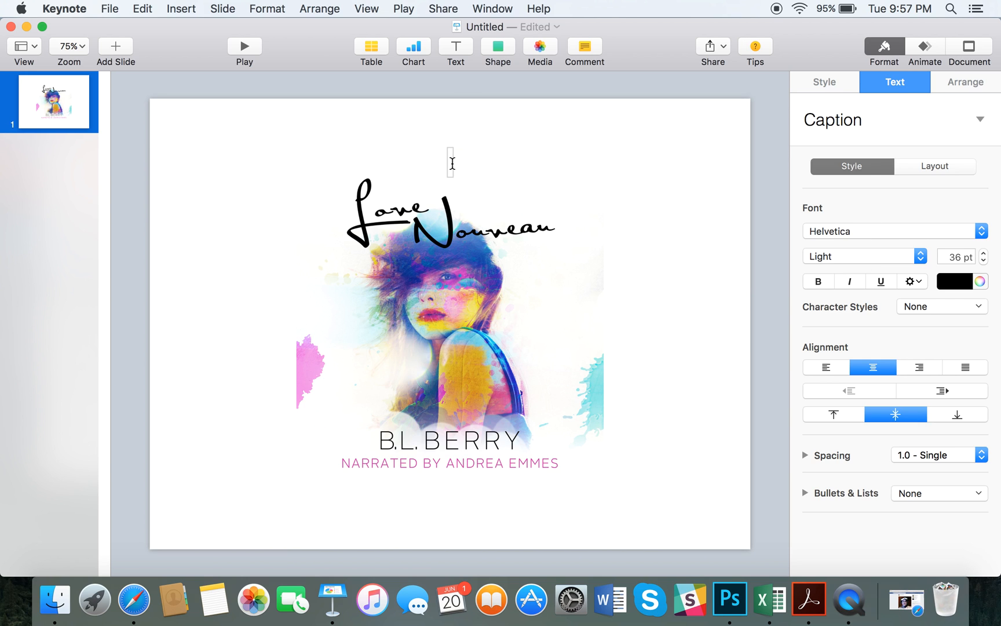
{"action": "type", "text": "Check out my latest narration!"}
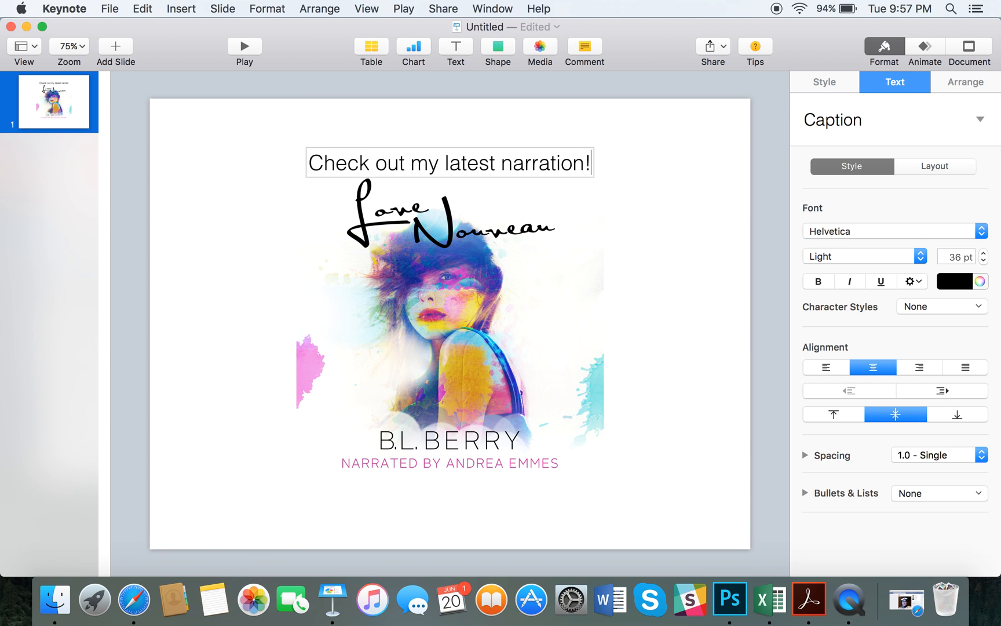
- Change the font of the whole "Check out my latest narration!" headline to KG All Of Me
{"action": "double_click", "coordinate": [484, 162]}
{"action": "left_click", "coordinate": [484, 163]}
{"action": "triple_click", "coordinate": [484, 163]}
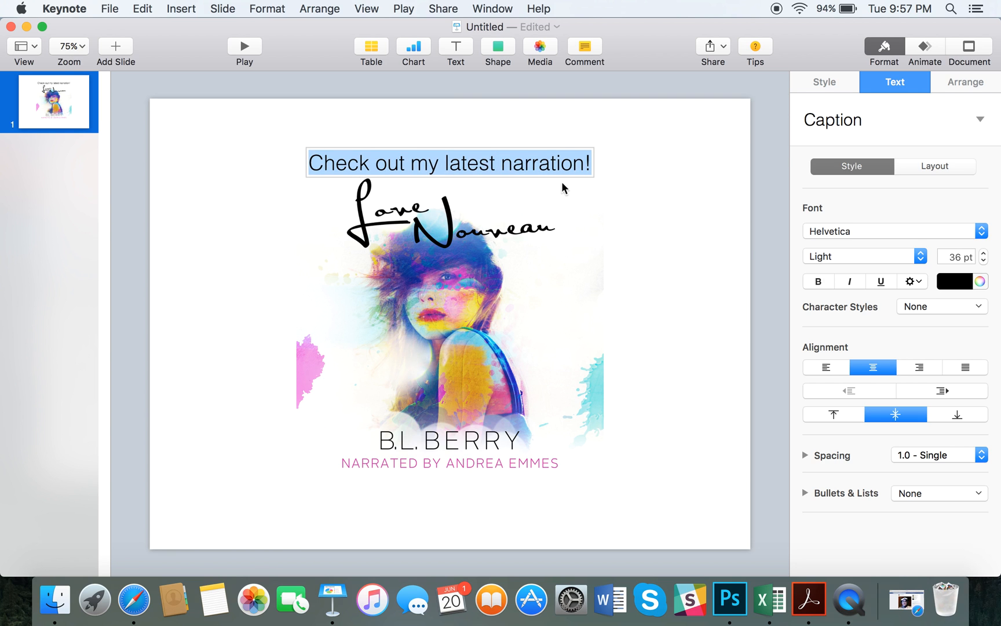
{"action": "left_click", "coordinate": [965, 230]}
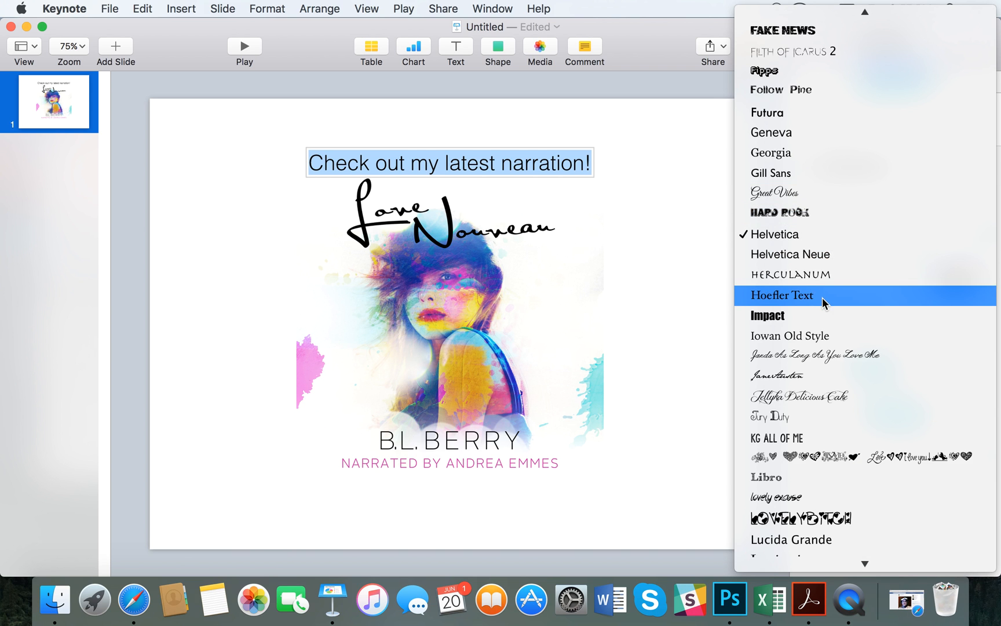
{"action": "scroll", "coordinate": [823, 297], "scroll_direction": "down", "scroll_amount": 5}
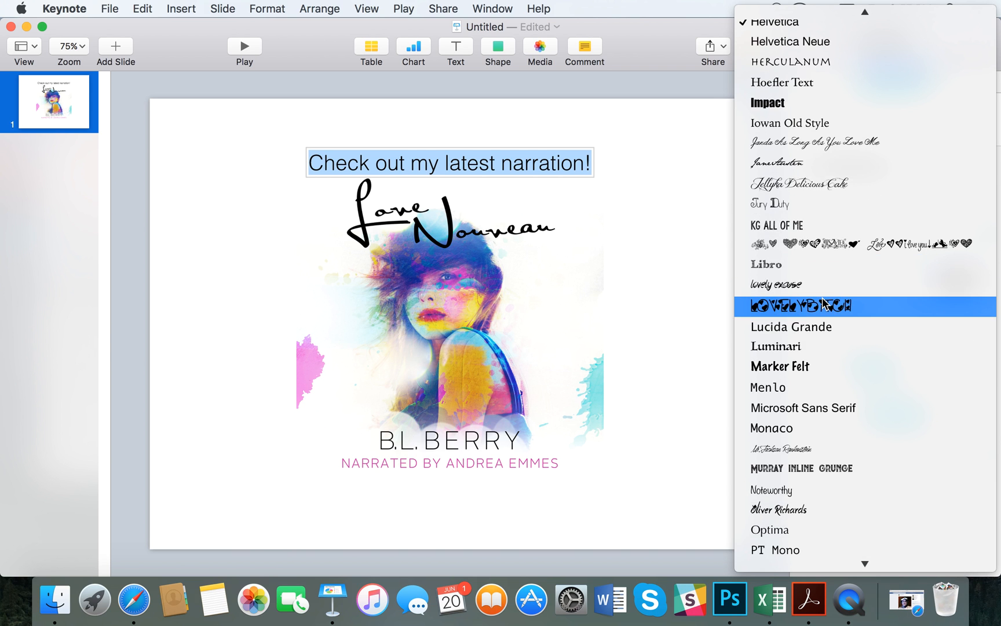
{"action": "left_click", "coordinate": [803, 227]}
{"action": "left_click", "coordinate": [645, 190]}
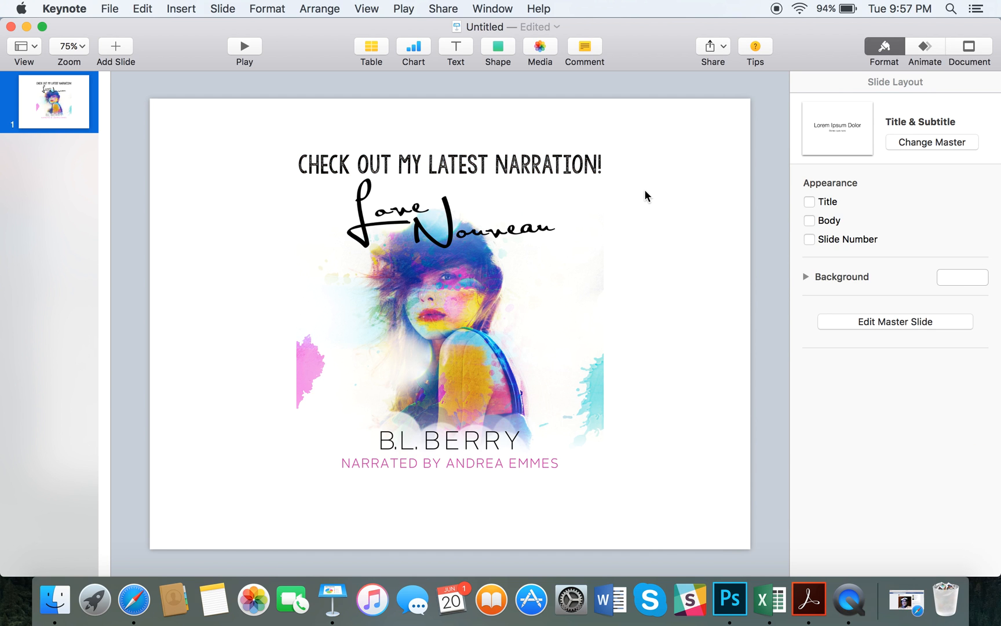
- Add a second text box centred below the cover image and enter the narrator's Audible hashtag in it
{"action": "left_click", "coordinate": [455, 47]}
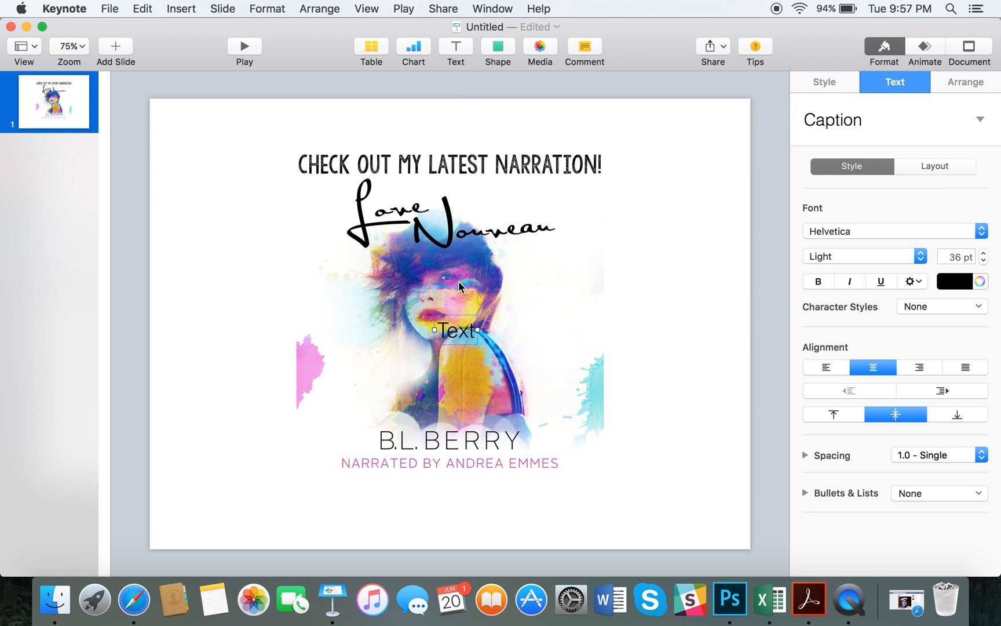
{"action": "left_click_drag", "start_coordinate": [459, 339], "coordinate": [454, 494]}
{"action": "double_click", "coordinate": [454, 494]}
{"action": "type", "text": "#Aud"}
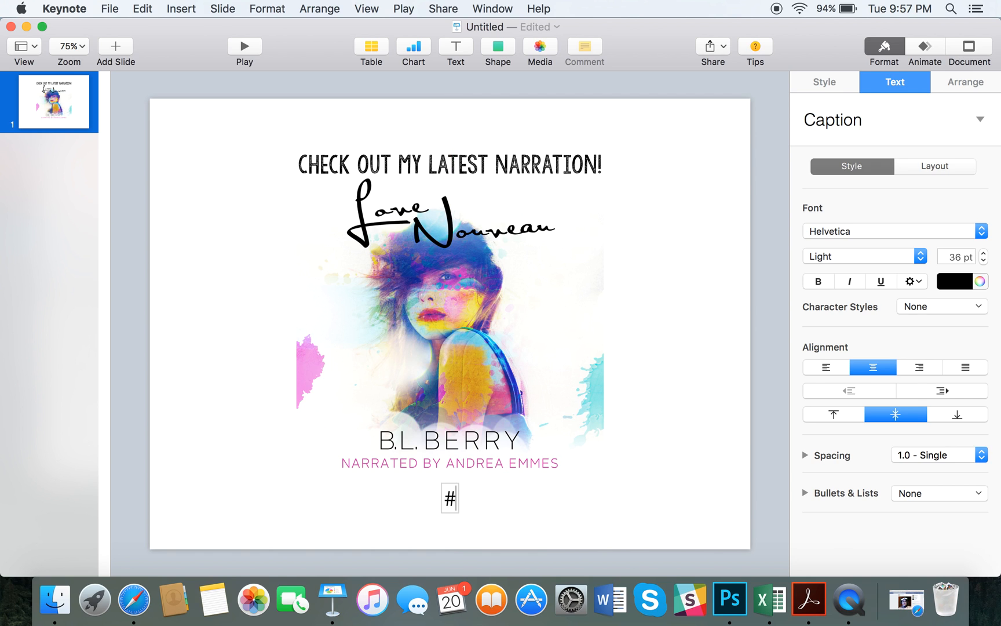
{"action": "key", "text": "BackSpace"}
{"action": "key", "text": "BackSpace"}
{"action": "type", "text": "nre"}
{"action": "key", "text": "BackSpace"}
{"action": "key", "text": "BackSpace"}
{"action": "type", "text": "dreaOnAudk"}
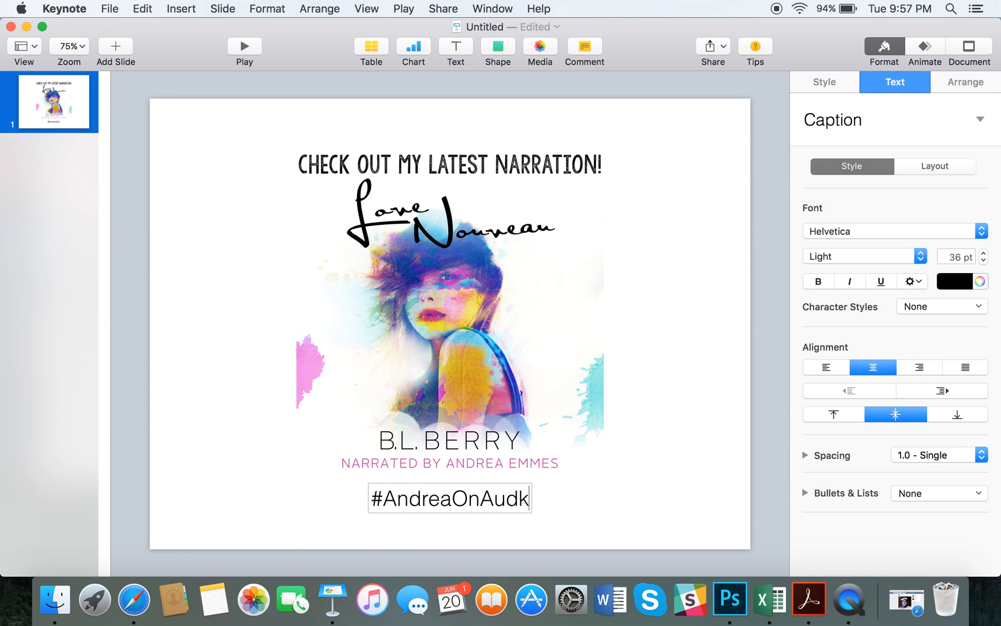
{"action": "key", "text": "BackSpace"}
{"action": "type", "text": "ible"}
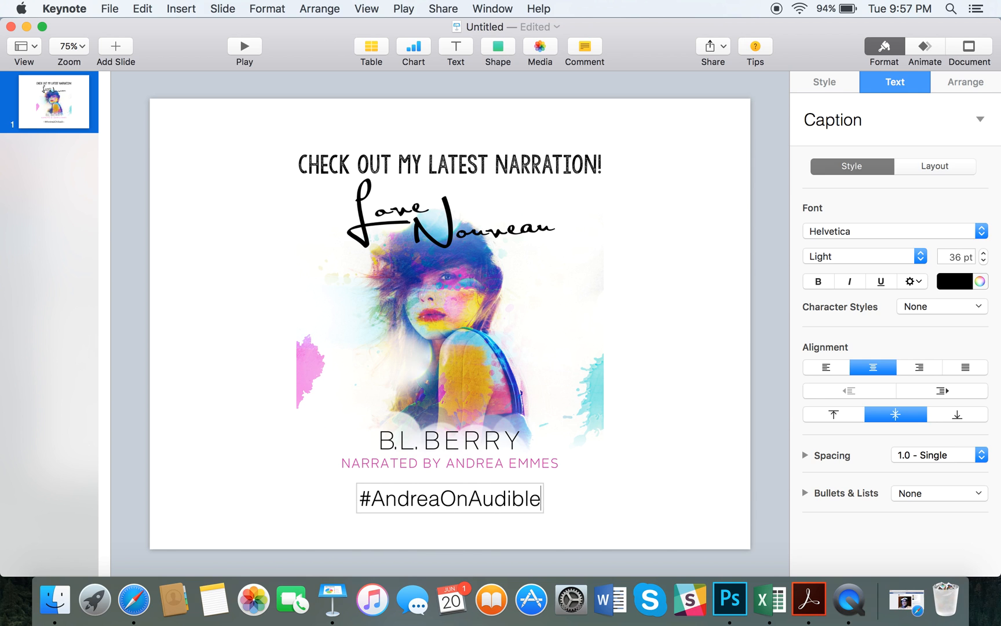
- Enter the narrator's website address on a new line below the hashtag
{"action": "key", "text": "Return"}
{"action": "type", "text": "www.andrea"}
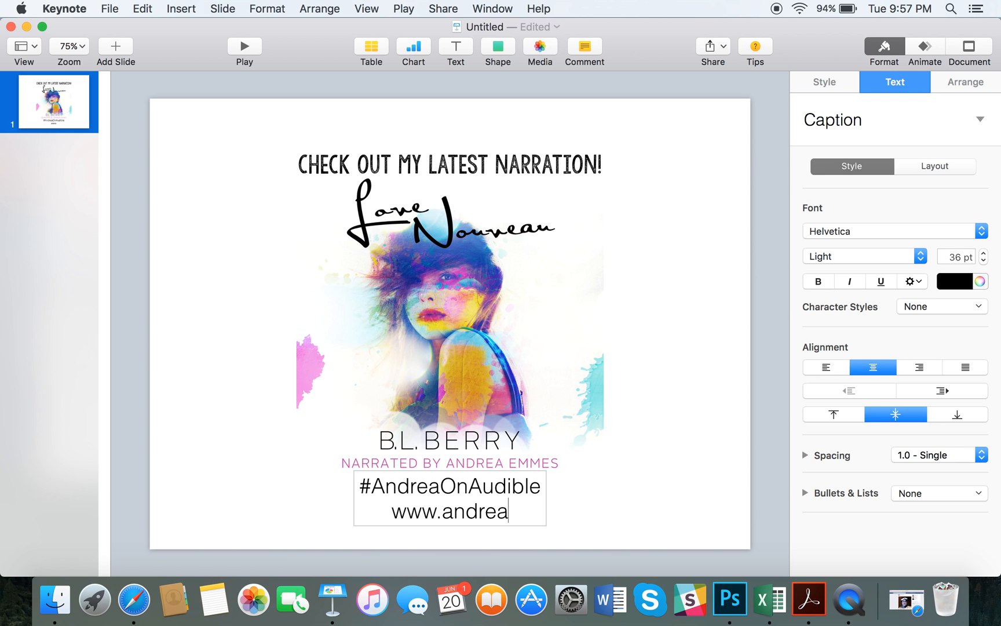
{"action": "type", "text": "emmes.com"}
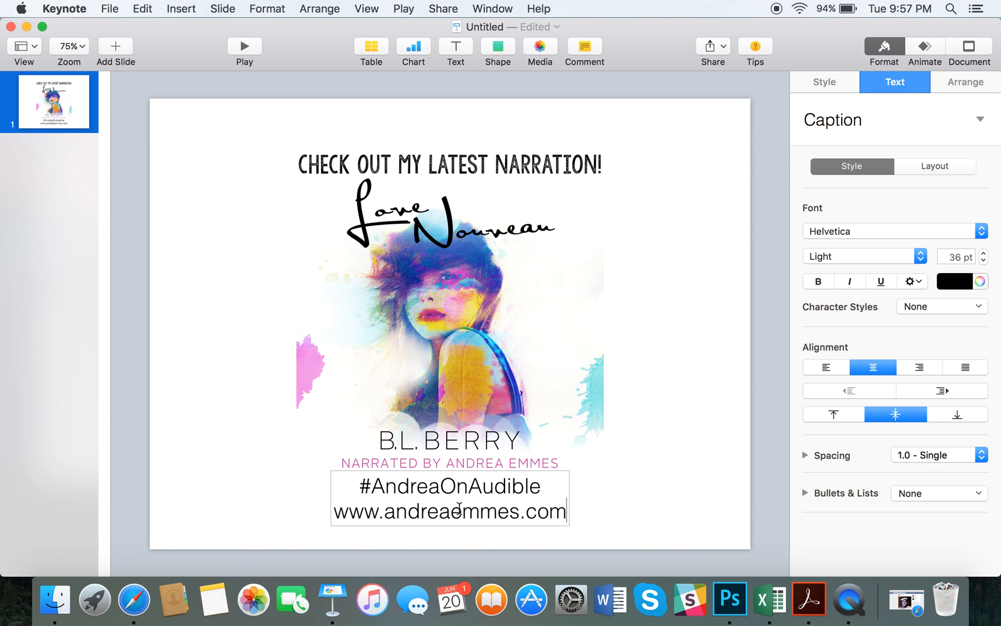
- Reduce the font size of the website address line so it is smaller than the hashtag above it
{"action": "triple_click", "coordinate": [460, 509]}
{"action": "left_click", "coordinate": [984, 260]}
{"action": "left_click", "coordinate": [984, 260]}
{"action": "left_click", "coordinate": [984, 260]}
{"action": "left_click", "coordinate": [984, 261]}
{"action": "left_click", "coordinate": [642, 425]}
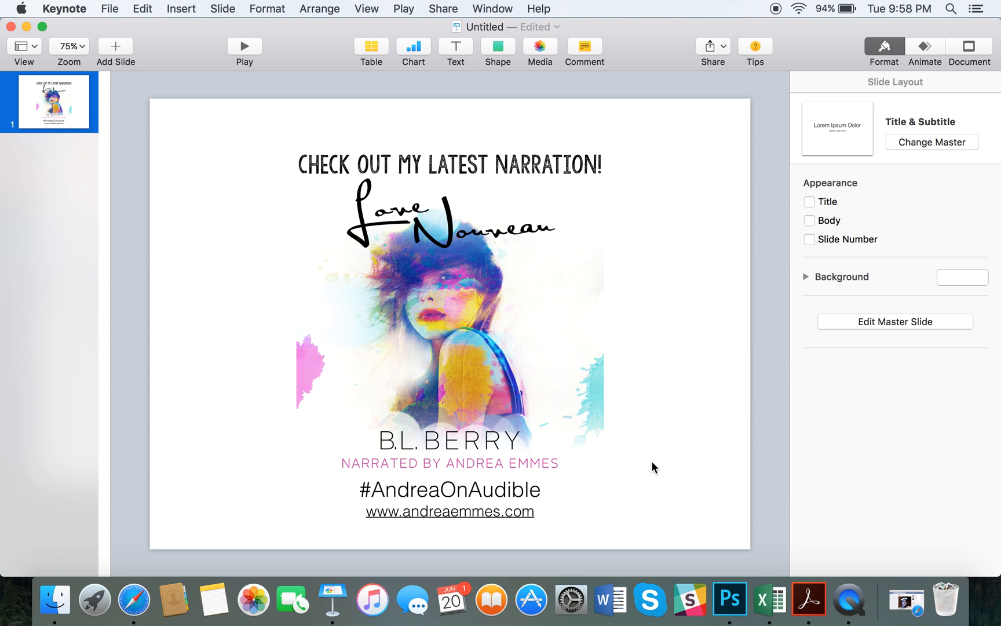
- Insert a square shape and enlarge it into a rectangle spanning the headline, cover image and website line
{"action": "left_click", "coordinate": [497, 50]}
{"action": "left_click", "coordinate": [448, 155]}
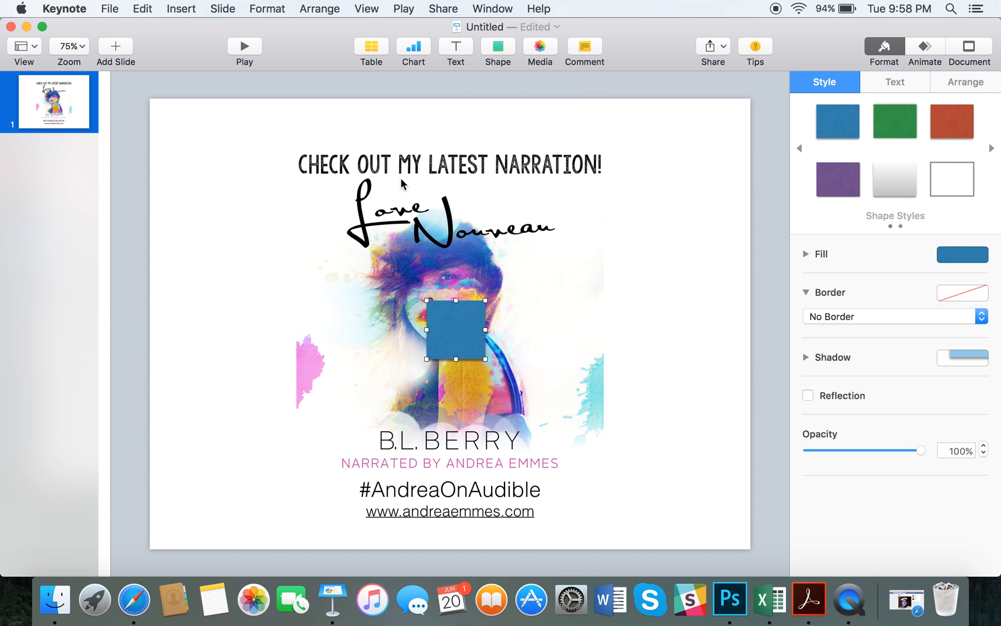
{"action": "left_click_drag", "start_coordinate": [467, 318], "coordinate": [320, 158]}
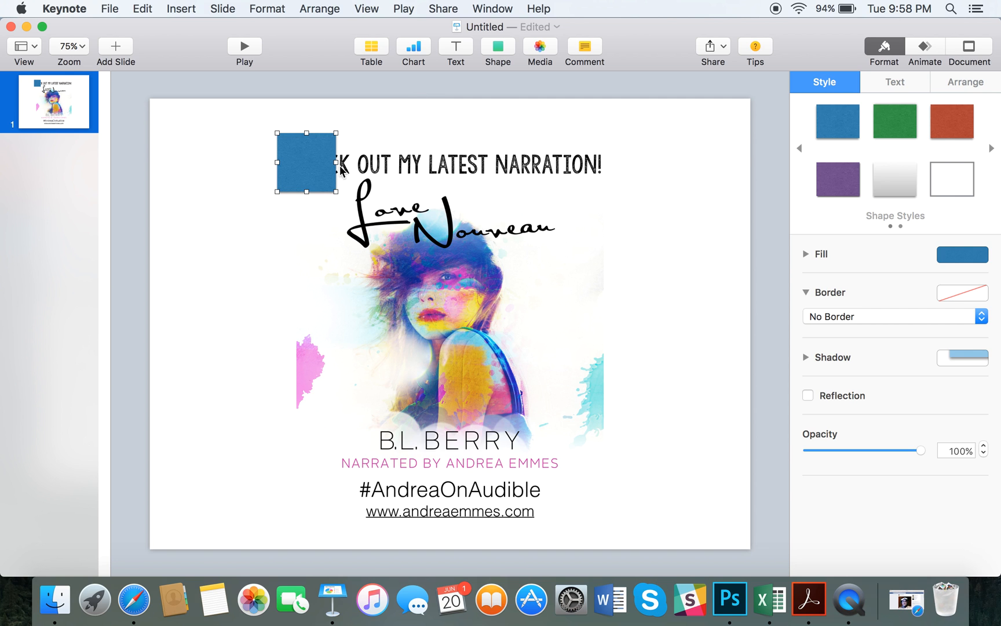
{"action": "left_click_drag", "start_coordinate": [336, 192], "coordinate": [638, 540]}
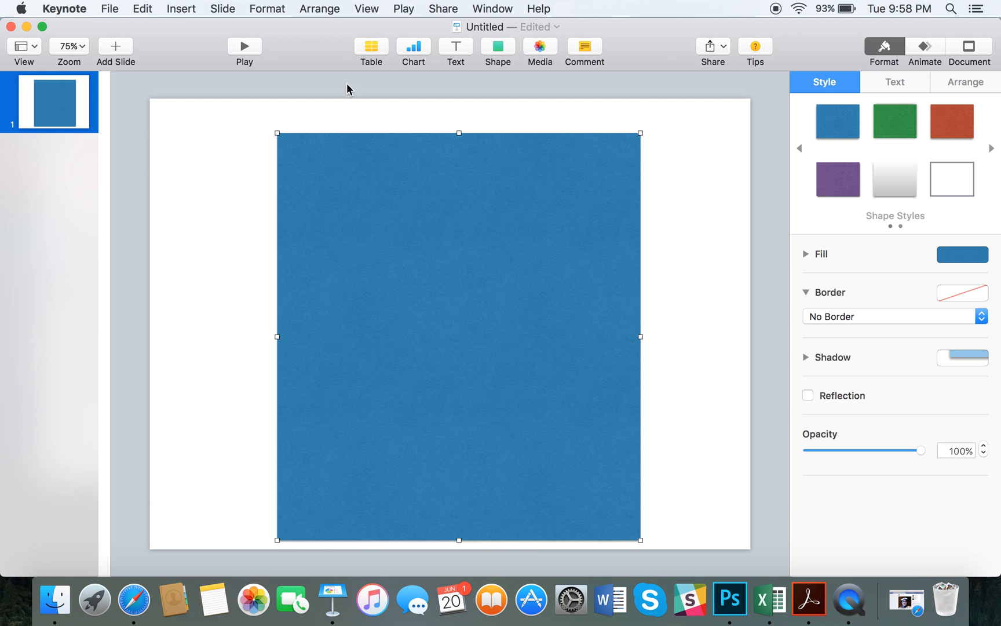
- Send the blue rectangle behind all other objects and centre it horizontally behind the cover image
{"action": "left_click", "coordinate": [318, 13]}
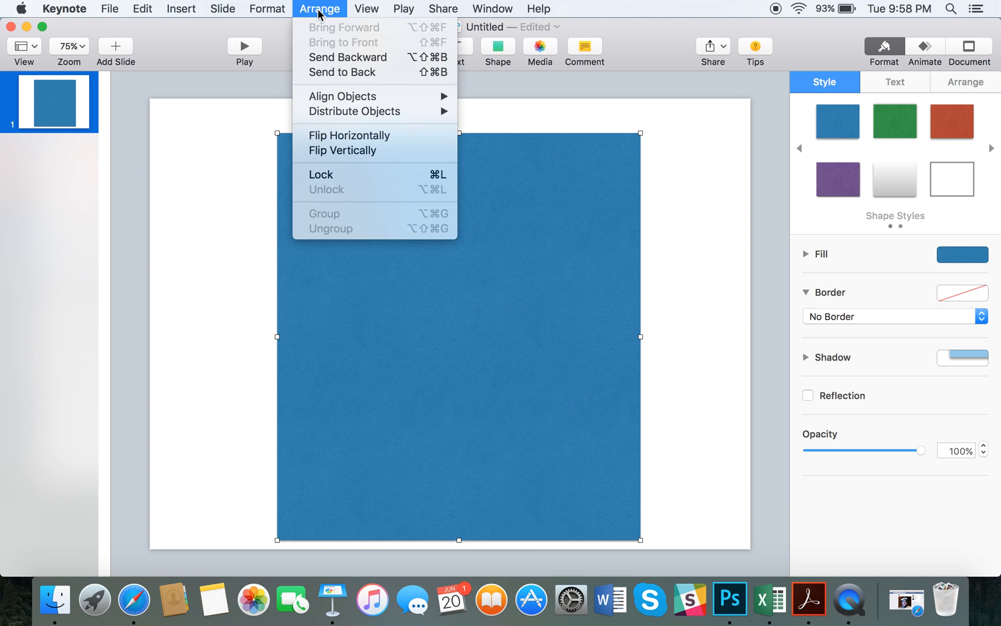
{"action": "left_click", "coordinate": [335, 72]}
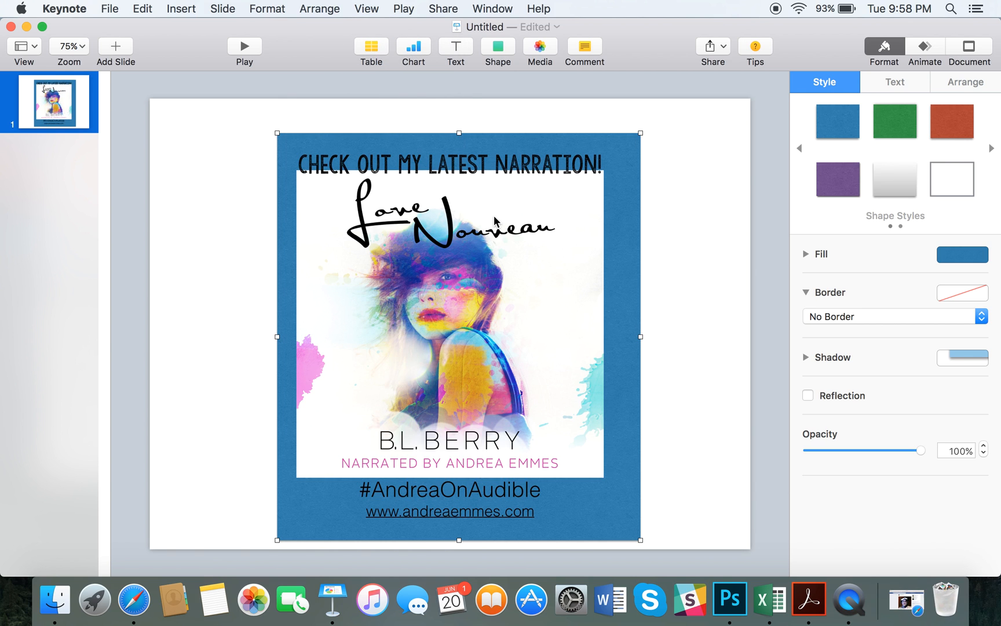
{"action": "left_click_drag", "start_coordinate": [624, 260], "coordinate": [618, 266]}
- Move the headline slightly up and the hashtag and website text slightly down, leaving space around the cover image
{"action": "left_click_drag", "start_coordinate": [462, 165], "coordinate": [458, 155]}
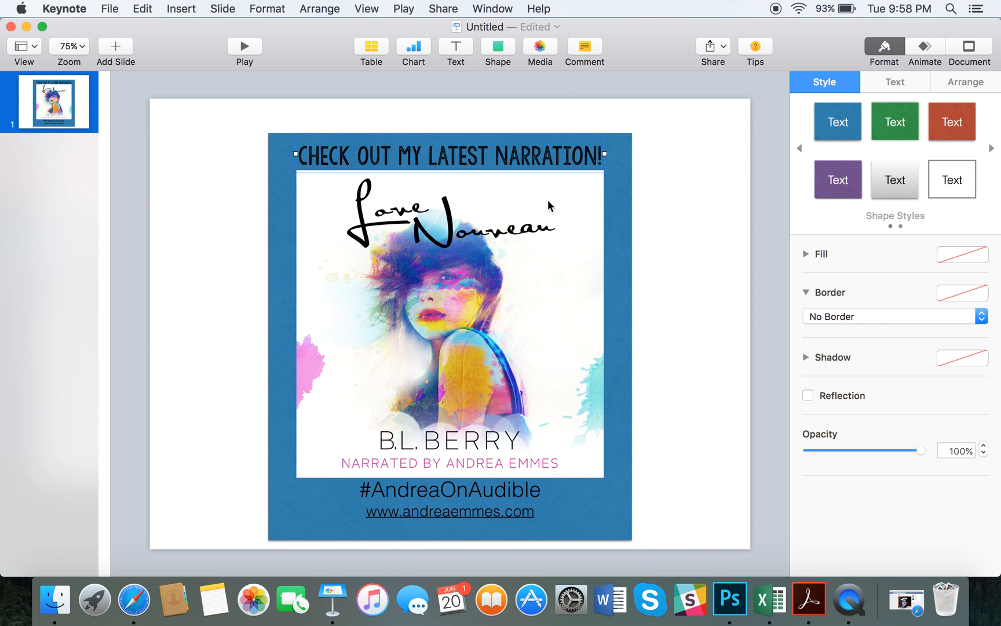
{"action": "left_click", "coordinate": [672, 222]}
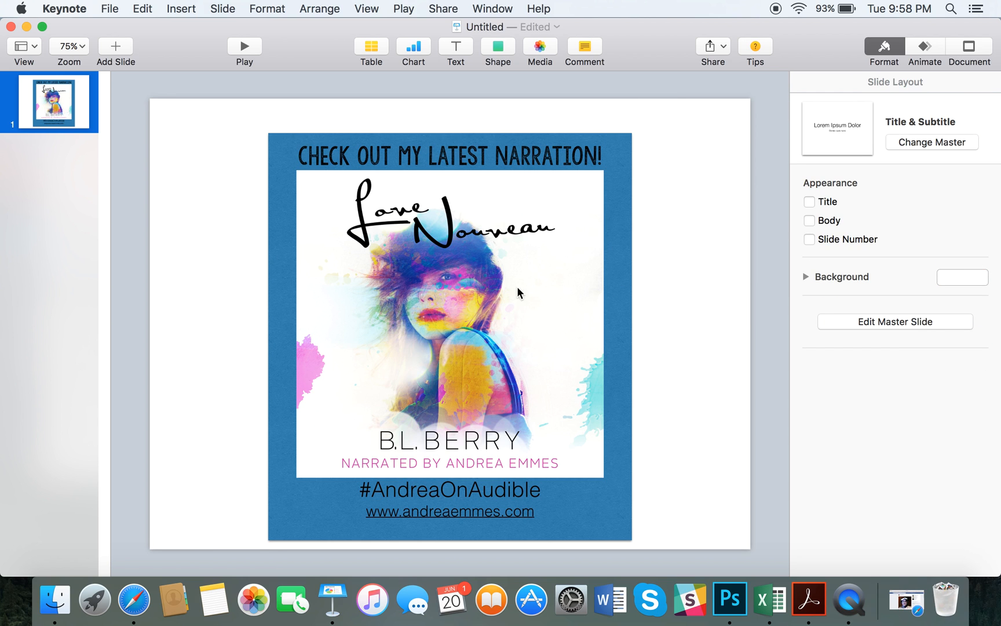
{"action": "left_click", "coordinate": [461, 493]}
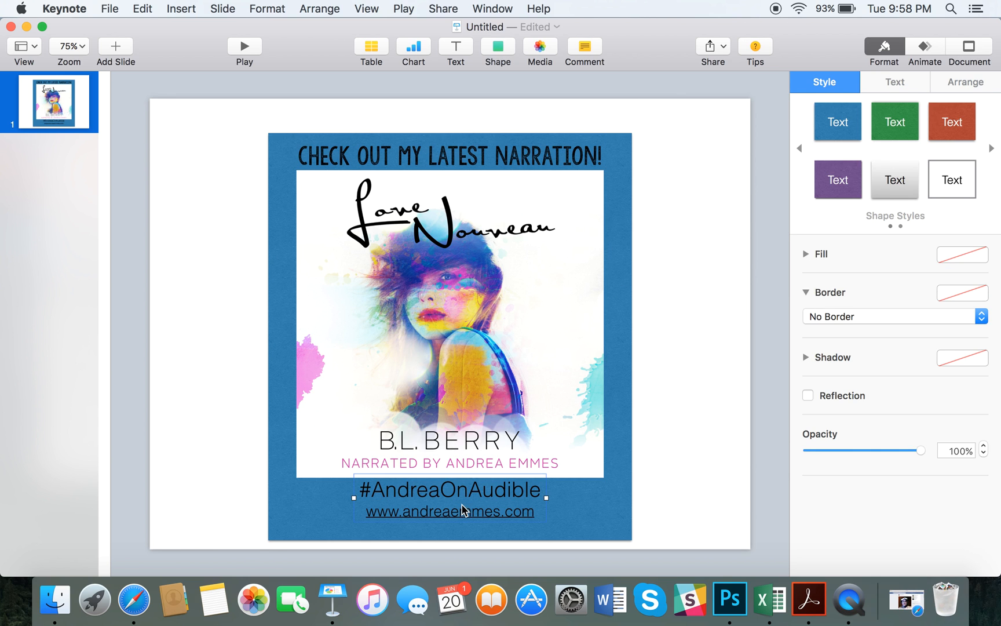
{"action": "left_click_drag", "start_coordinate": [450, 496], "coordinate": [443, 508]}
{"action": "left_click_drag", "start_coordinate": [443, 253], "coordinate": [444, 254]}
{"action": "left_click", "coordinate": [715, 270]}
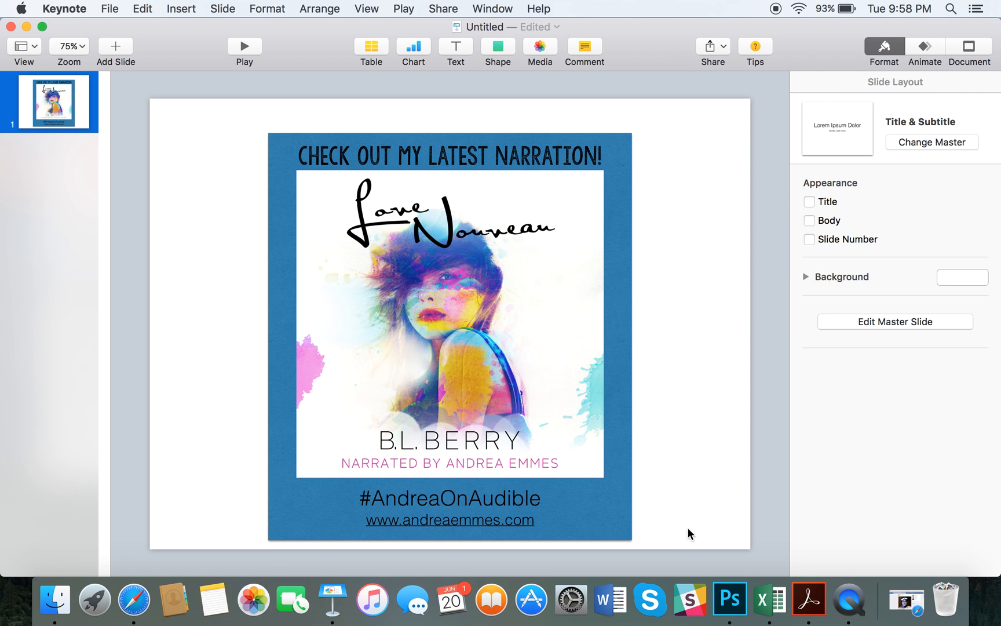
- Select all objects of the graphic and move them together slightly up so they are vertically centred on the slide
{"action": "left_click_drag", "start_coordinate": [688, 527], "coordinate": [239, 108]}
{"action": "left_click_drag", "start_coordinate": [440, 248], "coordinate": [437, 241]}
{"action": "left_click", "coordinate": [666, 308]}
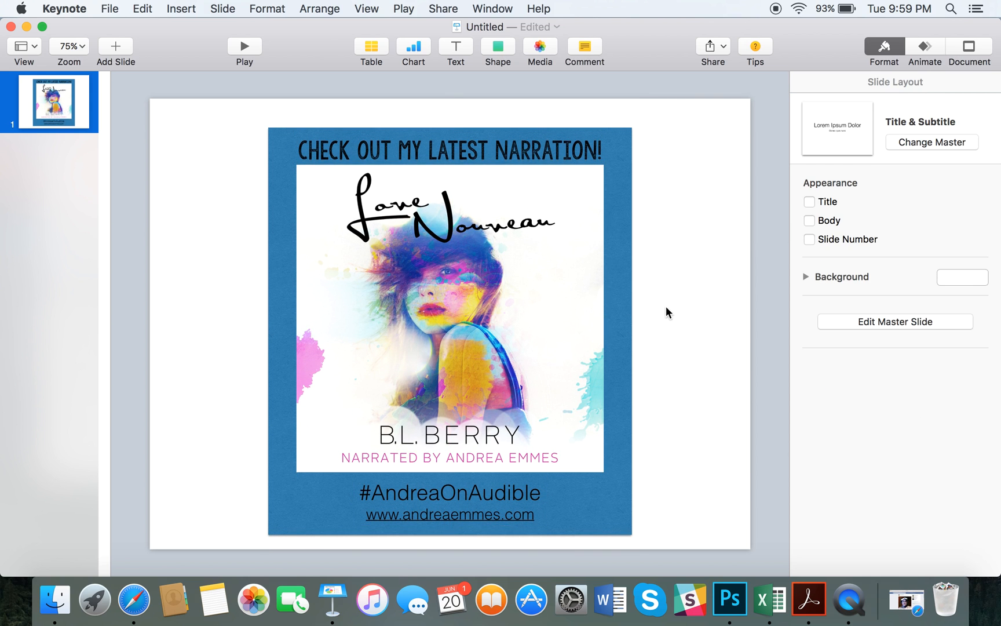
- Apply the purple textured shape style to the background rectangle, keeping its purple image fill
{"action": "left_click", "coordinate": [631, 297]}
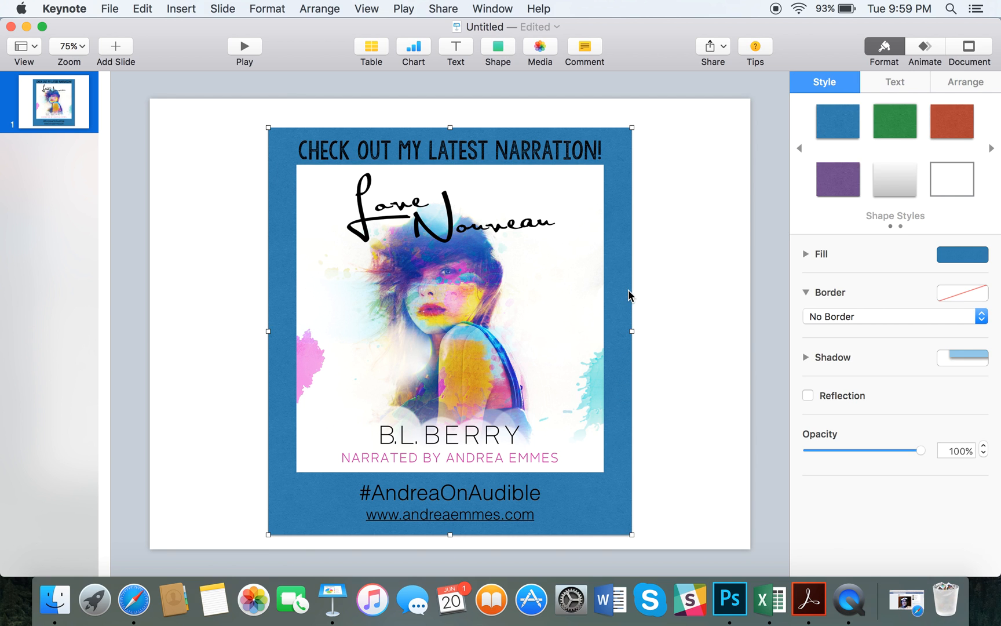
{"action": "left_click", "coordinate": [697, 307]}
{"action": "left_click", "coordinate": [624, 316]}
{"action": "left_click", "coordinate": [560, 294]}
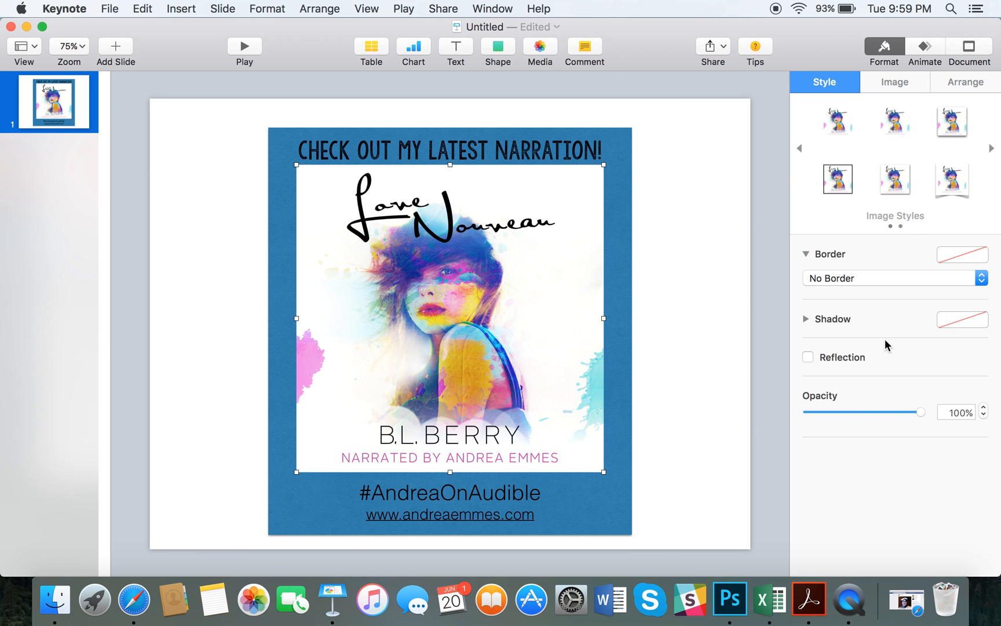
{"action": "left_click", "coordinate": [698, 313]}
{"action": "left_click", "coordinate": [616, 304]}
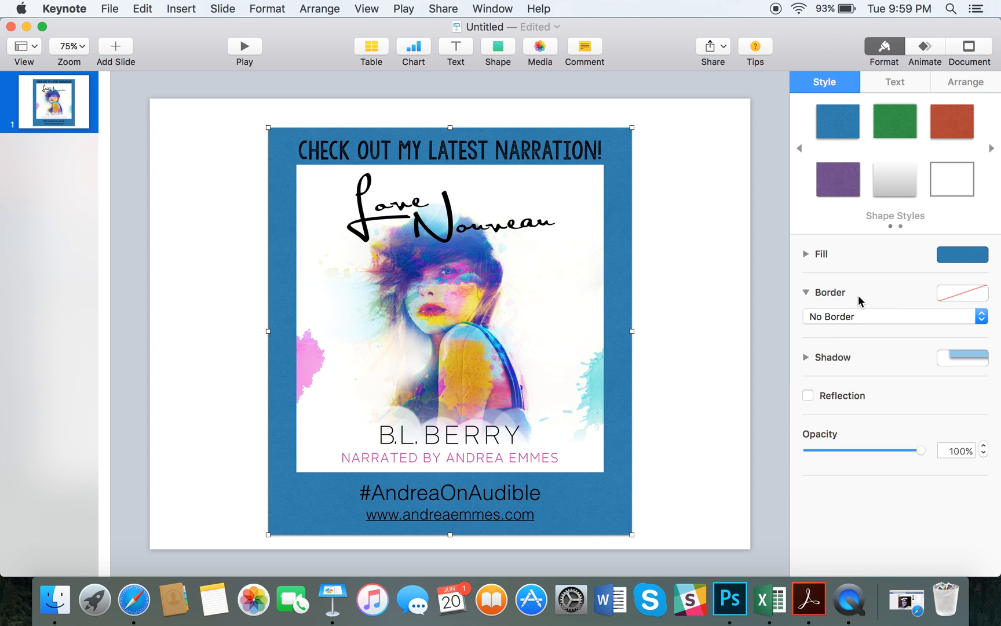
{"action": "left_click", "coordinate": [806, 254]}
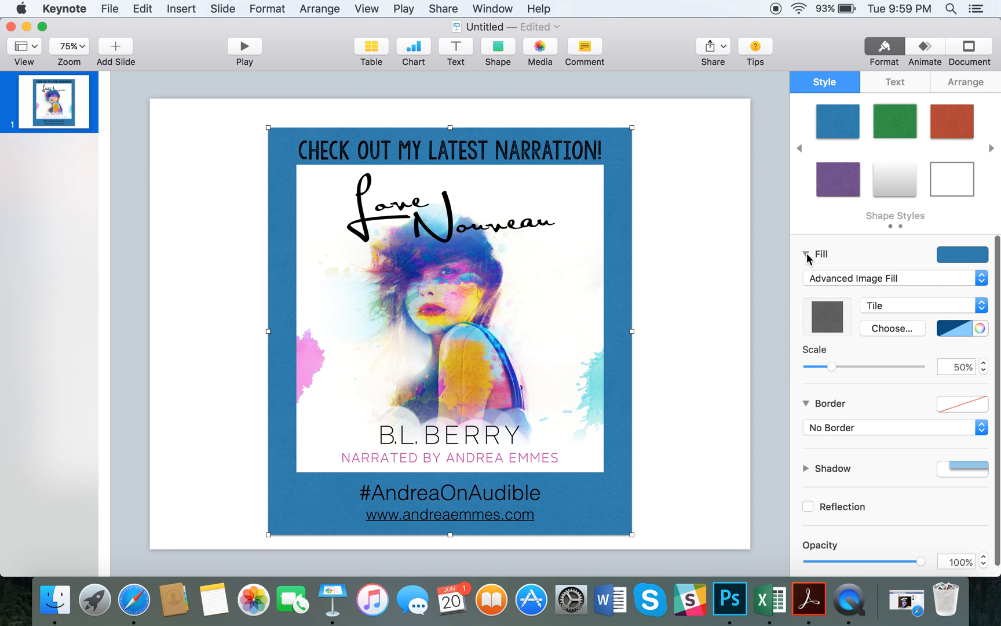
{"action": "left_click", "coordinate": [840, 182]}
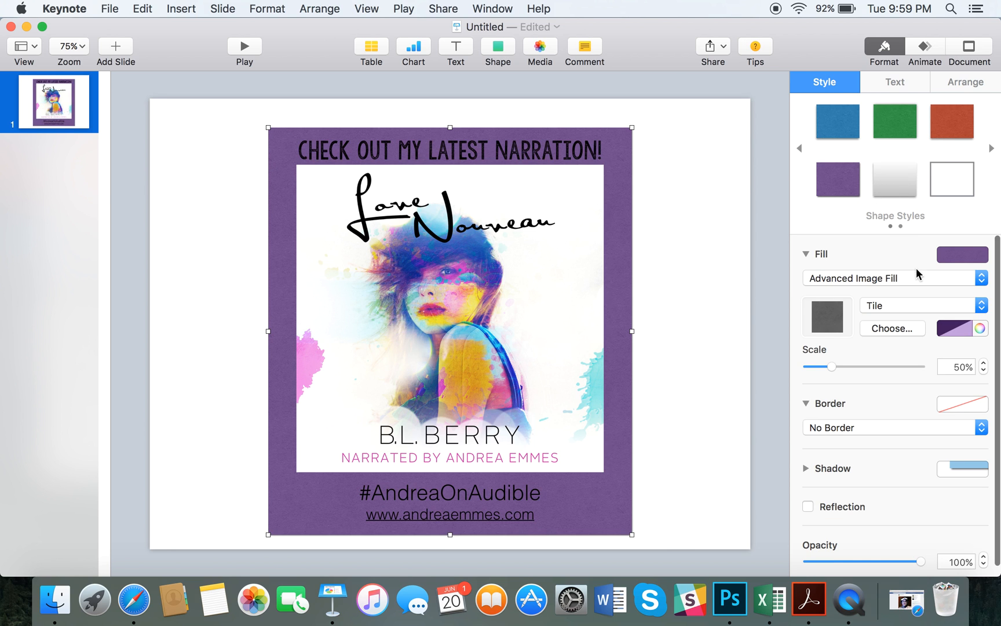
{"action": "left_click", "coordinate": [942, 256]}
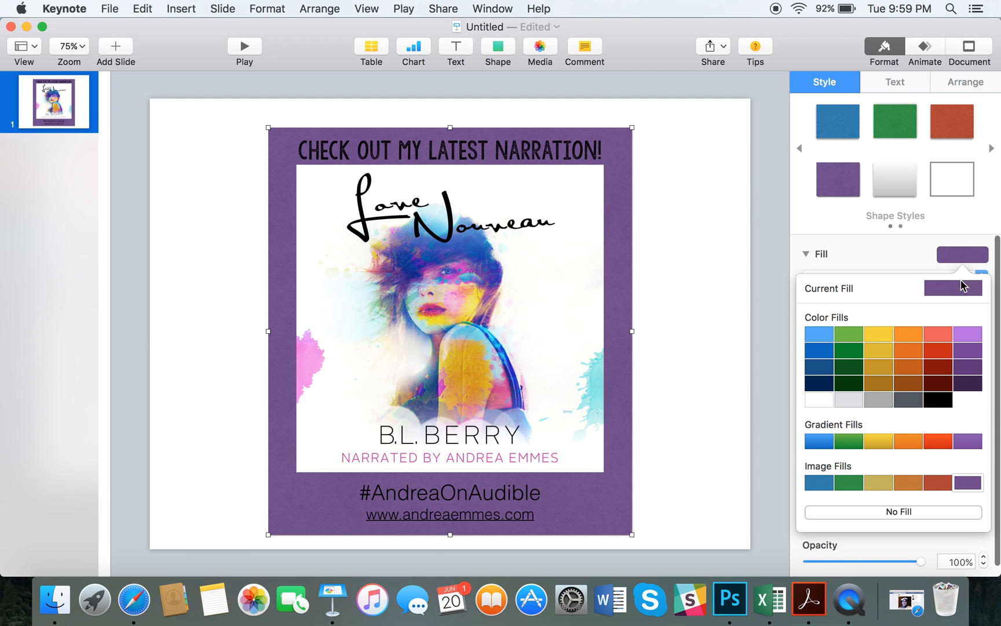
{"action": "left_click", "coordinate": [880, 252]}
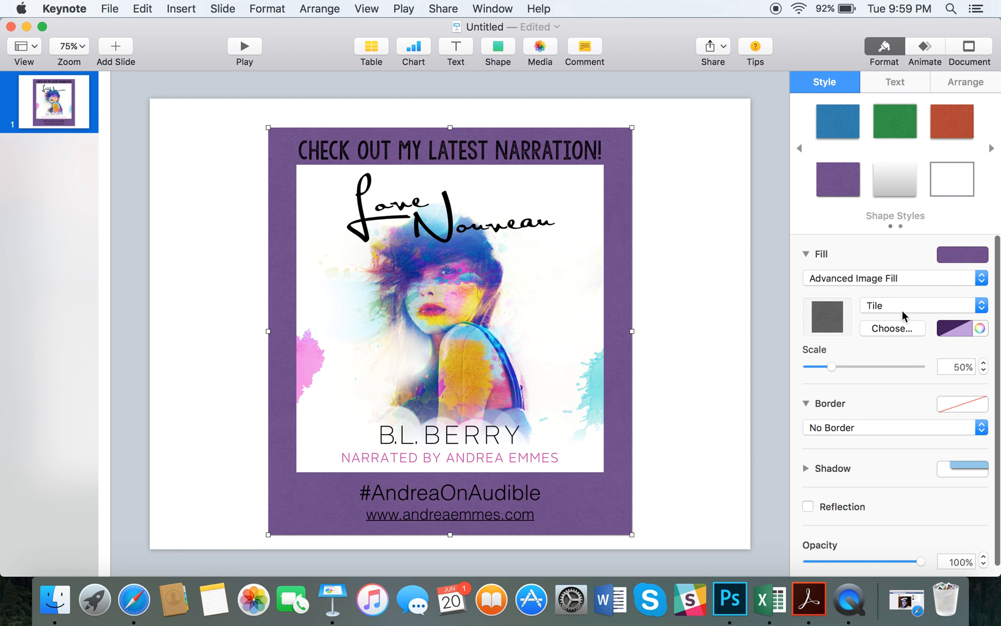
{"action": "left_click", "coordinate": [806, 254]}
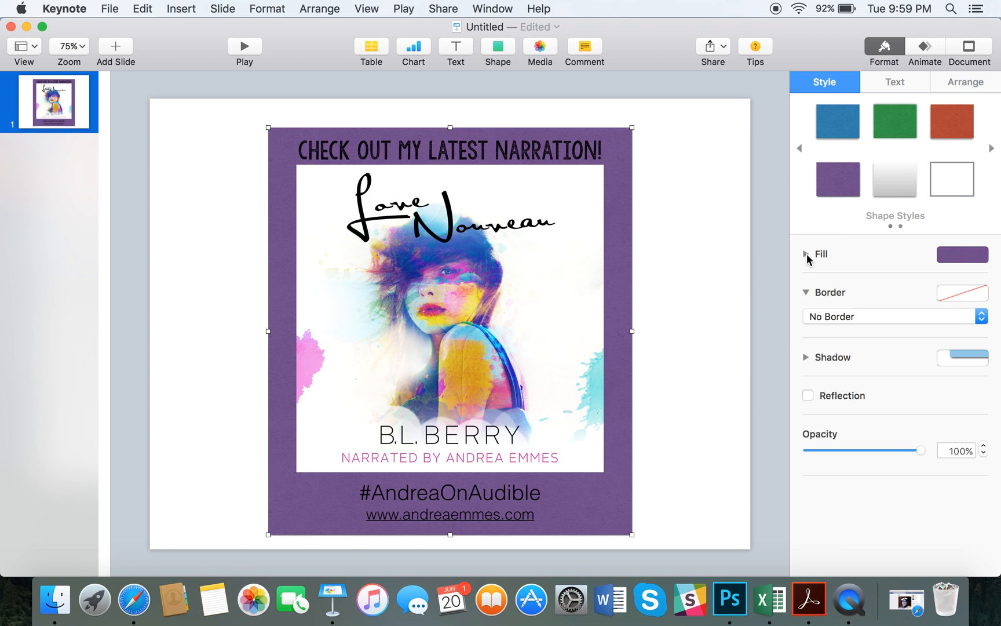
- Add a line border around the purple background rectangle
{"action": "left_click", "coordinate": [848, 318]}
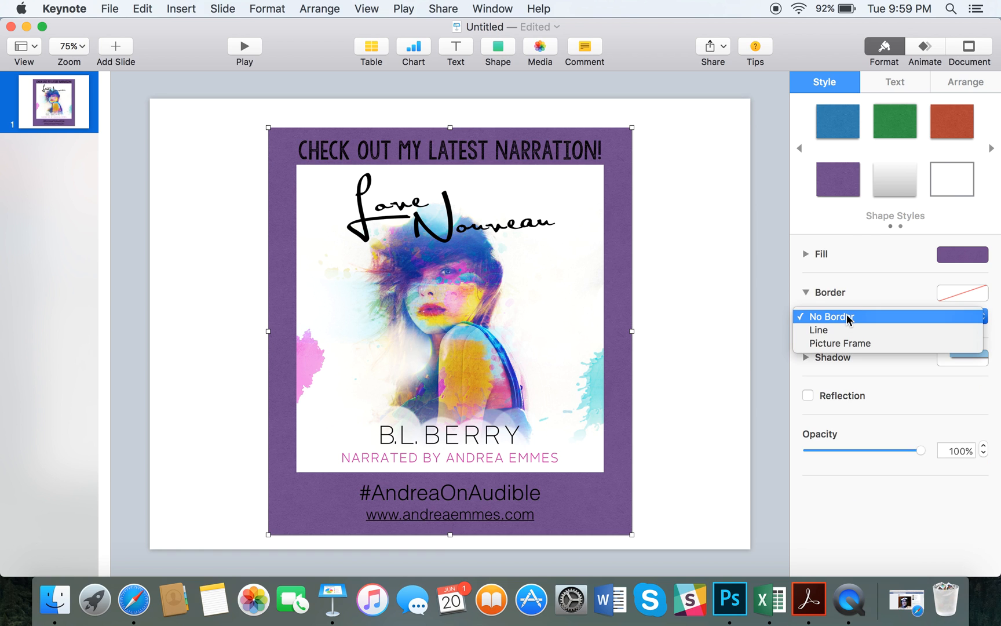
{"action": "left_click", "coordinate": [819, 330]}
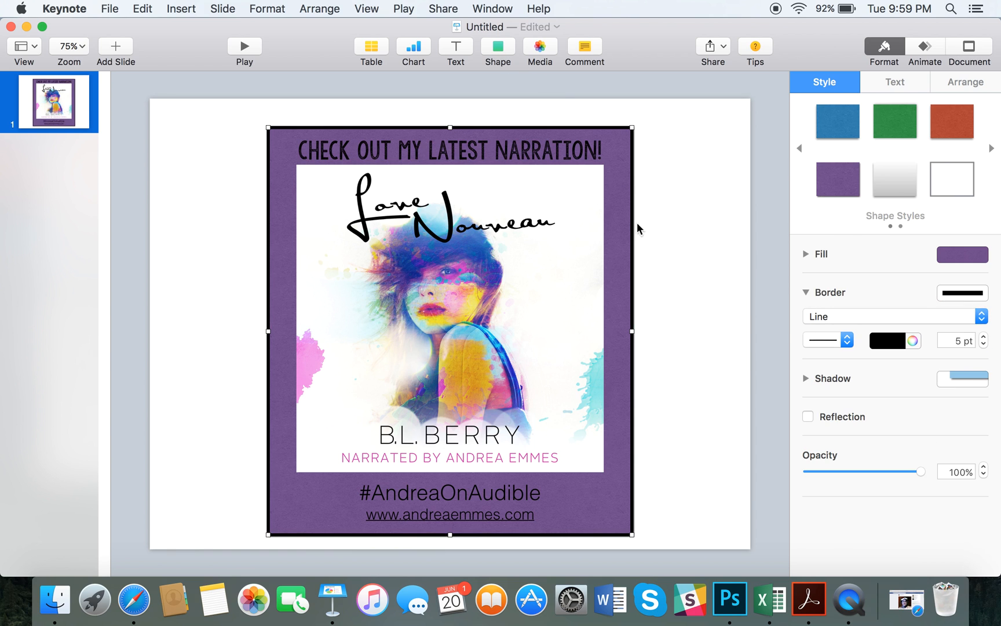
{"action": "left_click", "coordinate": [673, 268]}
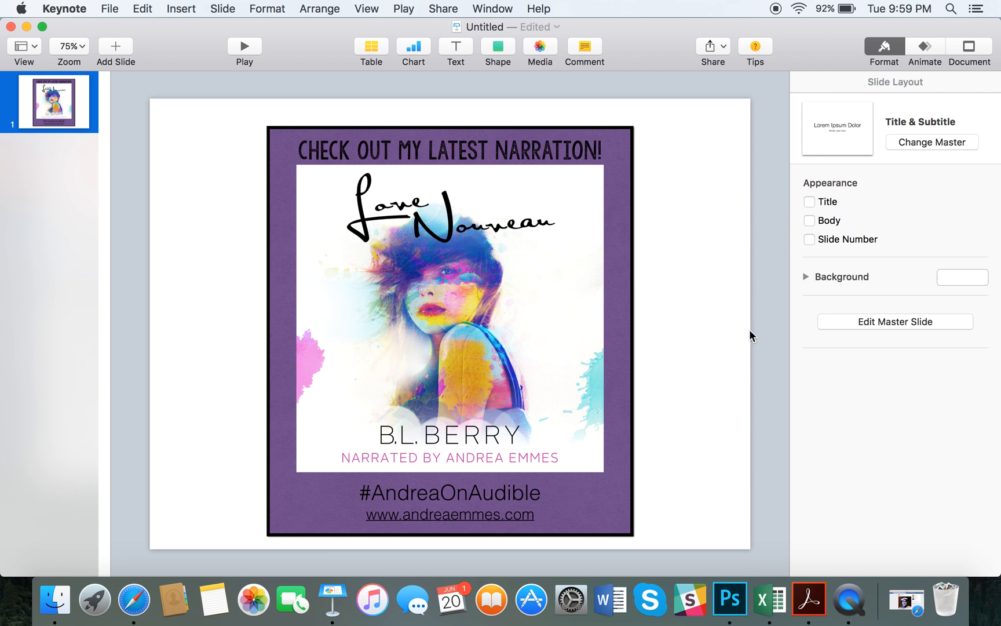
- Try coral, white and orange as the colour of the background rectangle's border
{"action": "left_click", "coordinate": [619, 307]}
{"action": "left_click", "coordinate": [882, 341]}
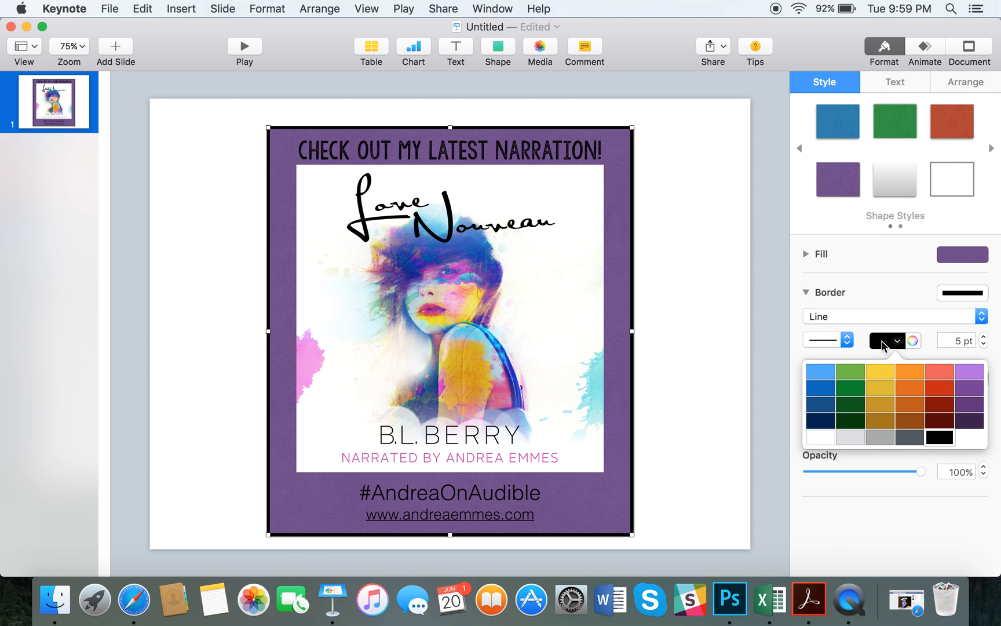
{"action": "left_click", "coordinate": [937, 373]}
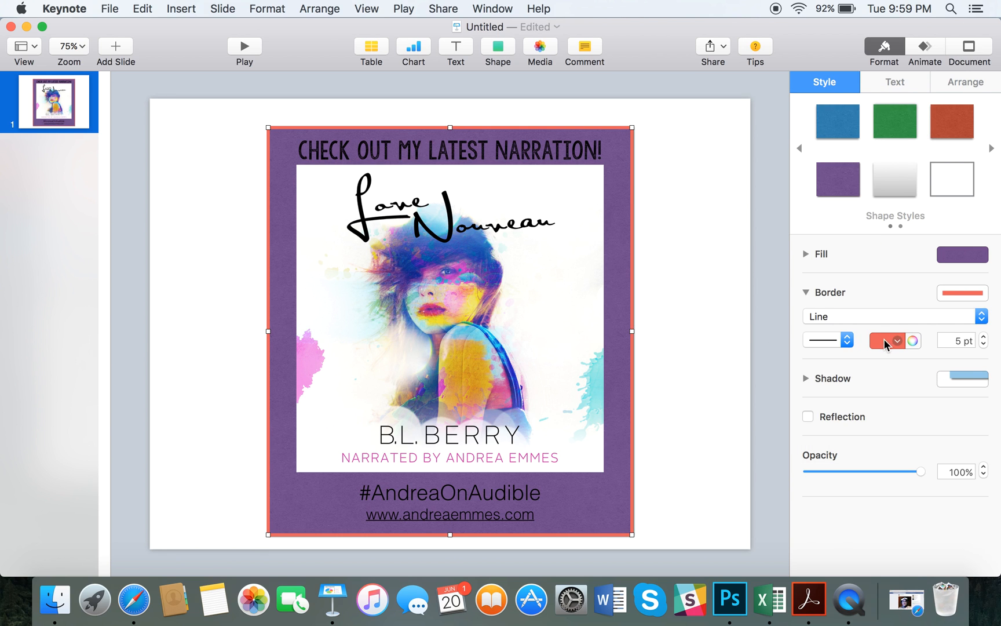
{"action": "left_click", "coordinate": [883, 342]}
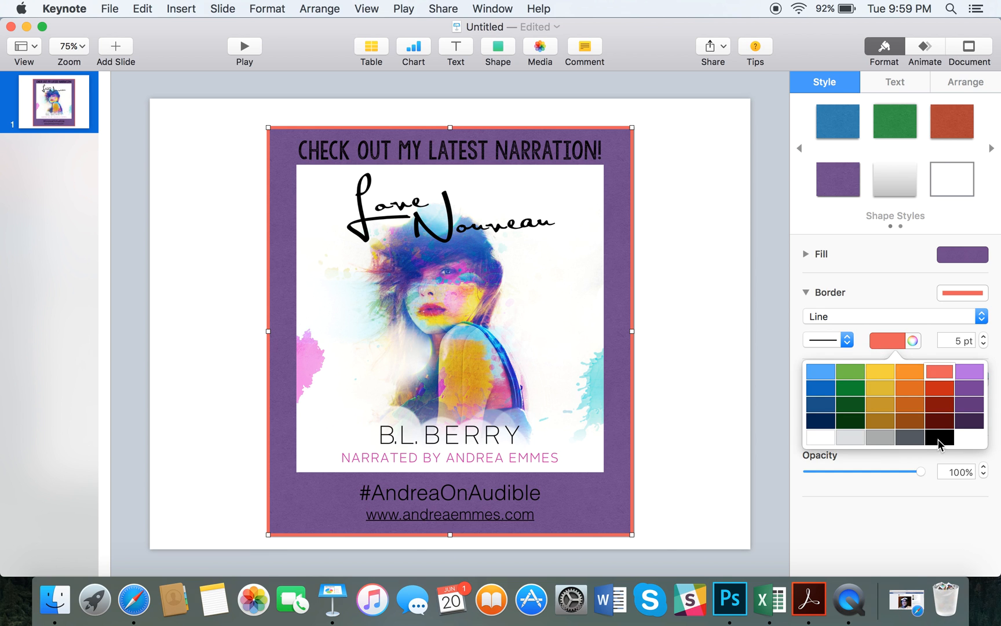
{"action": "left_click", "coordinate": [822, 439]}
{"action": "left_click", "coordinate": [892, 342]}
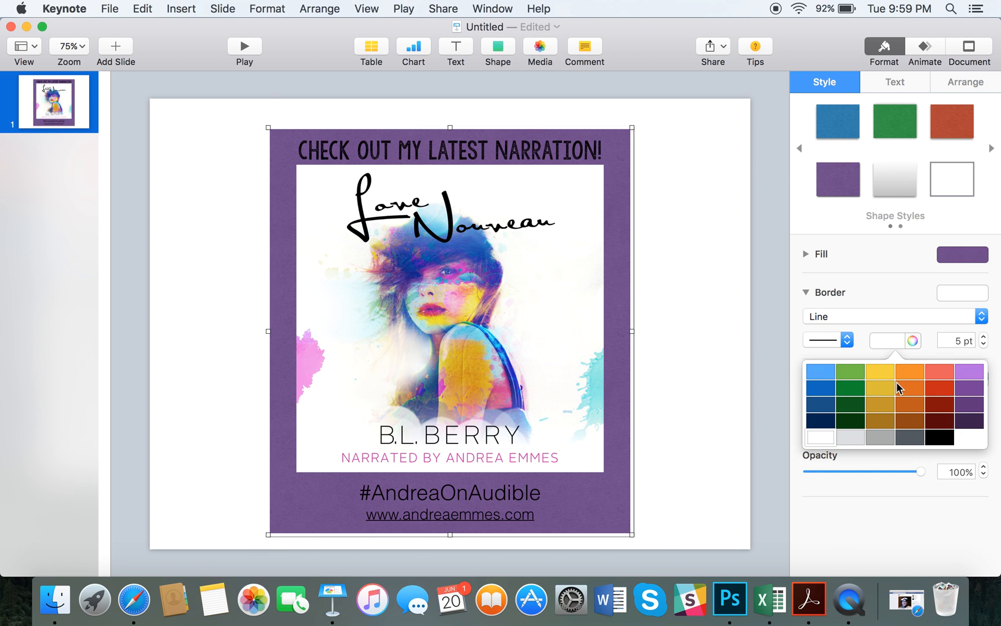
{"action": "left_click", "coordinate": [903, 393]}
- Give the rectangle's border a rough chalk-like line style and a light blue colour
{"action": "left_click", "coordinate": [847, 342]}
{"action": "left_click", "coordinate": [829, 316]}
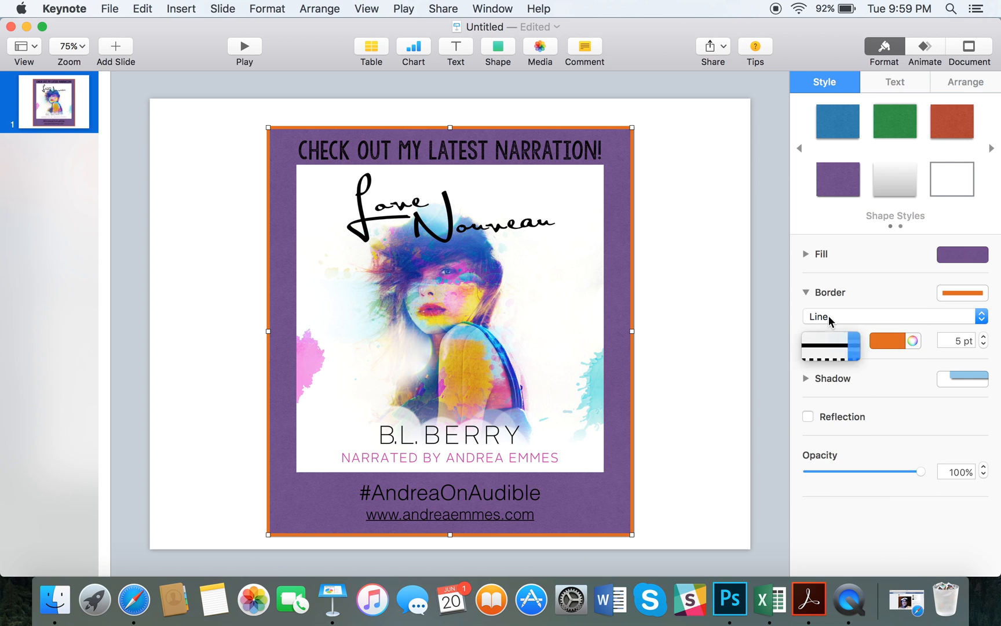
{"action": "left_click", "coordinate": [847, 342]}
{"action": "left_click", "coordinate": [850, 415]}
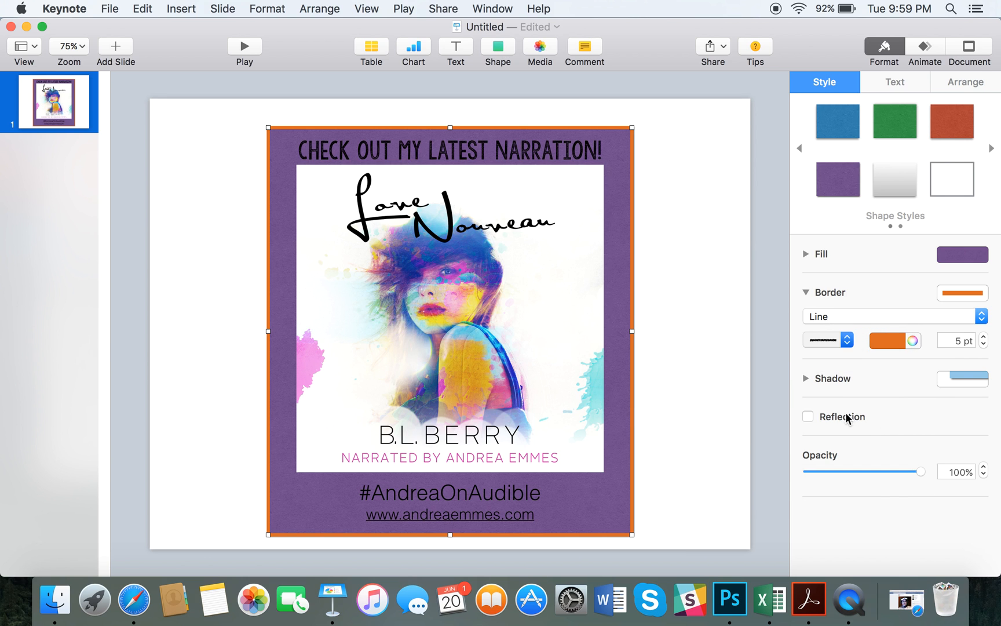
{"action": "left_click", "coordinate": [887, 342]}
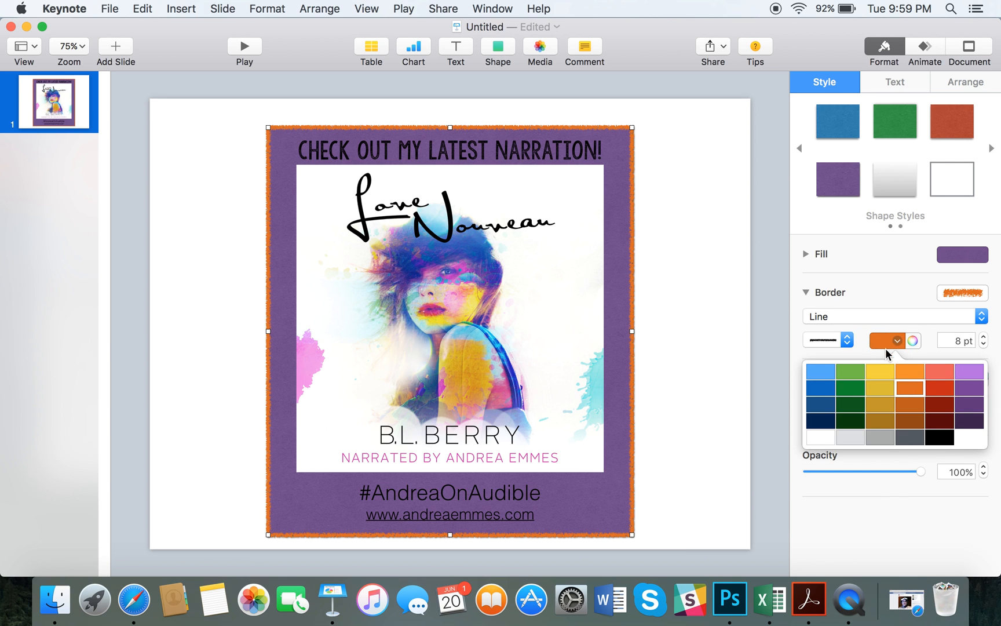
{"action": "left_click", "coordinate": [869, 368]}
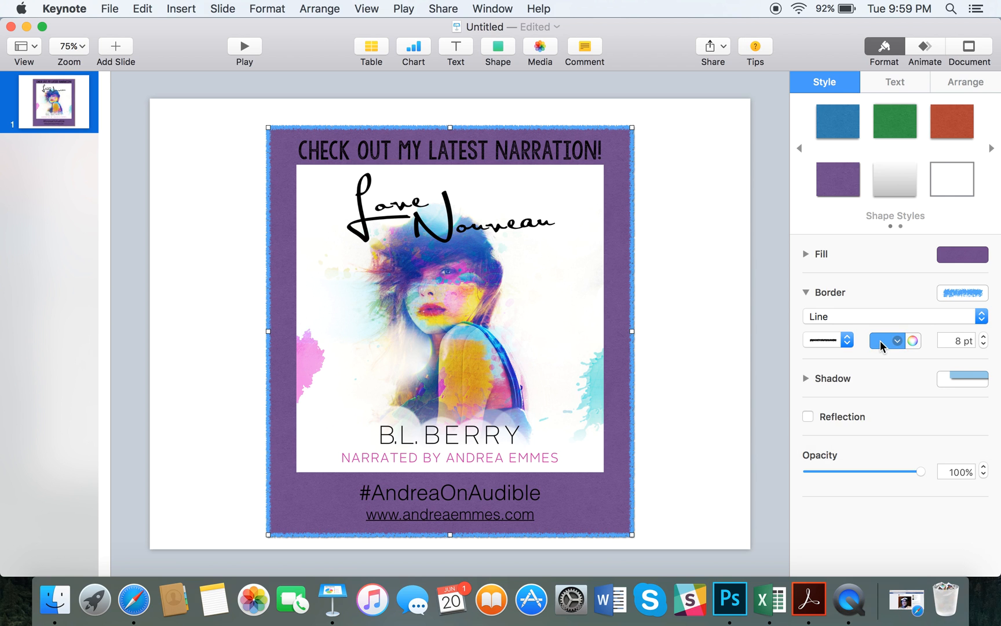
{"action": "left_click", "coordinate": [715, 336]}
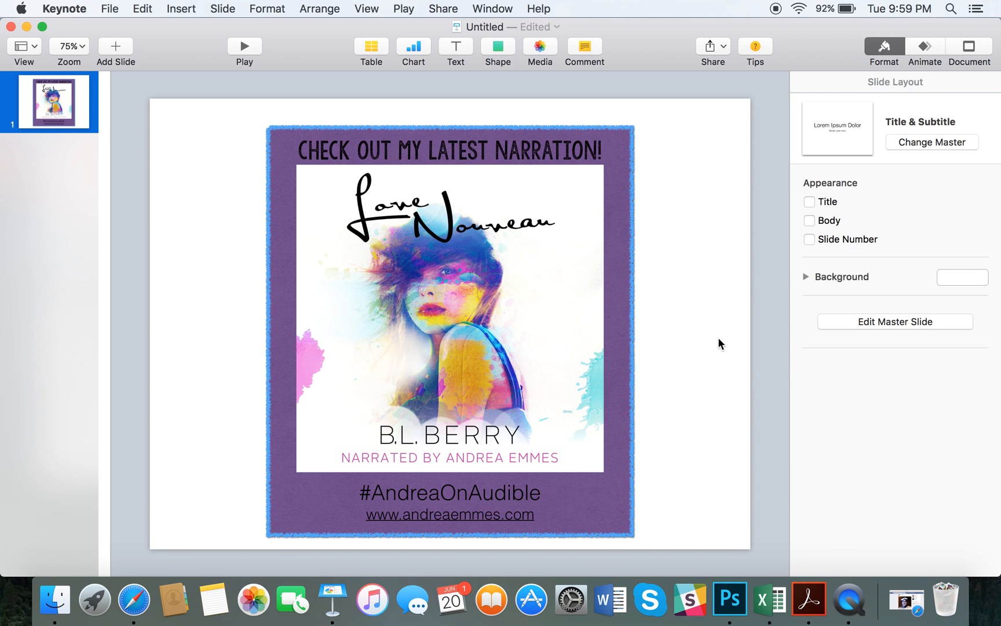
- Change the rectangle's border line to the dry brush stroke style with ragged ends
{"action": "left_click", "coordinate": [626, 312]}
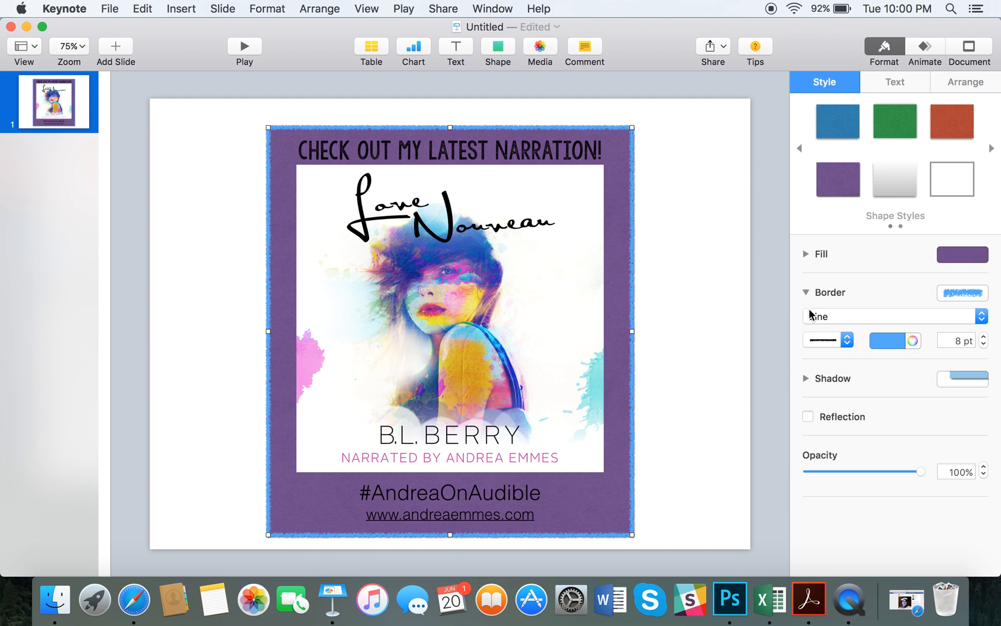
{"action": "left_click", "coordinate": [844, 341]}
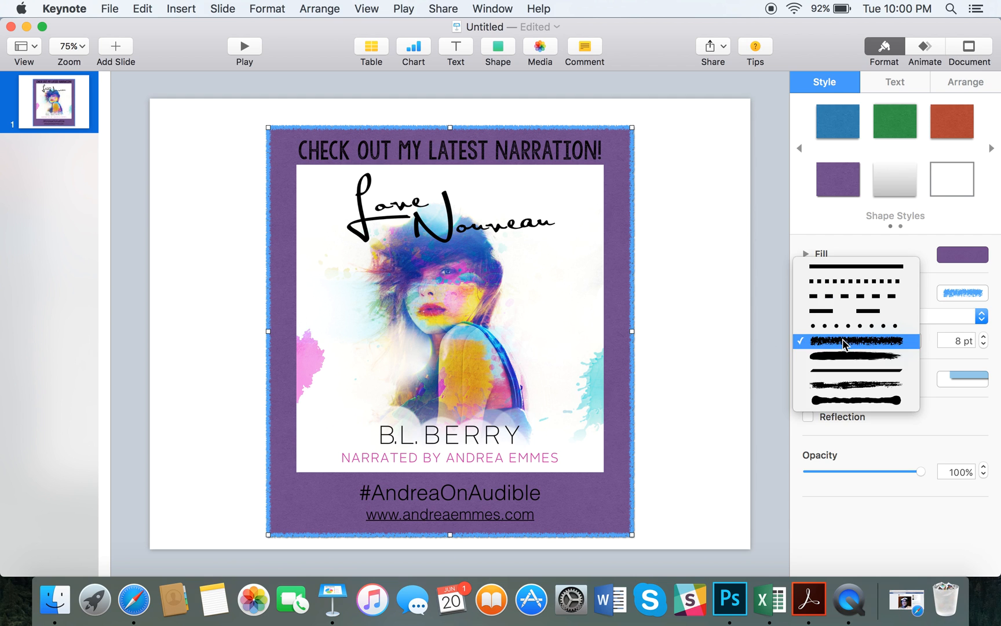
{"action": "left_click", "coordinate": [845, 384]}
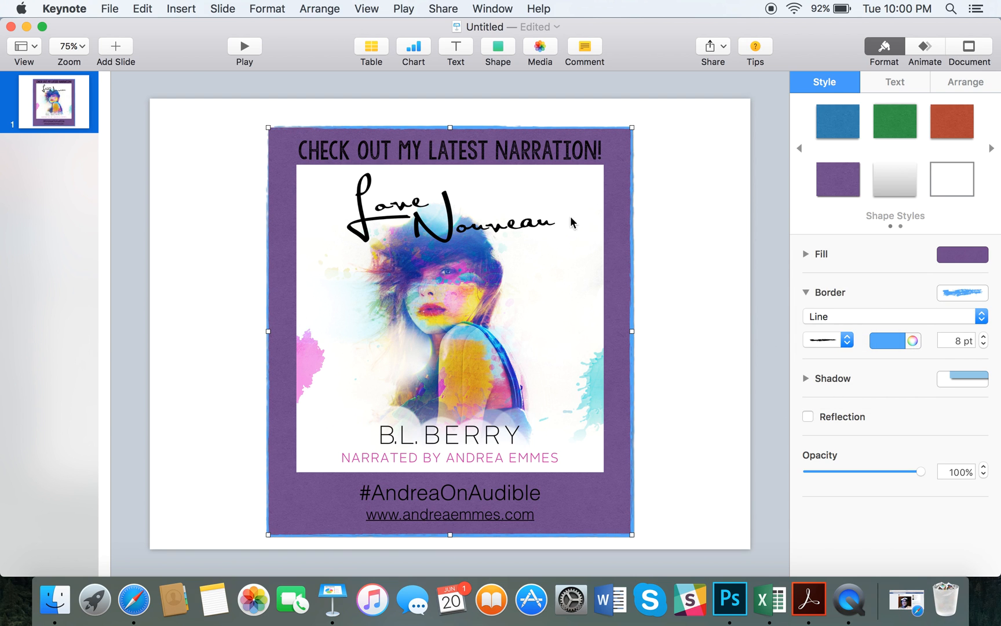
{"action": "left_click", "coordinate": [732, 280]}
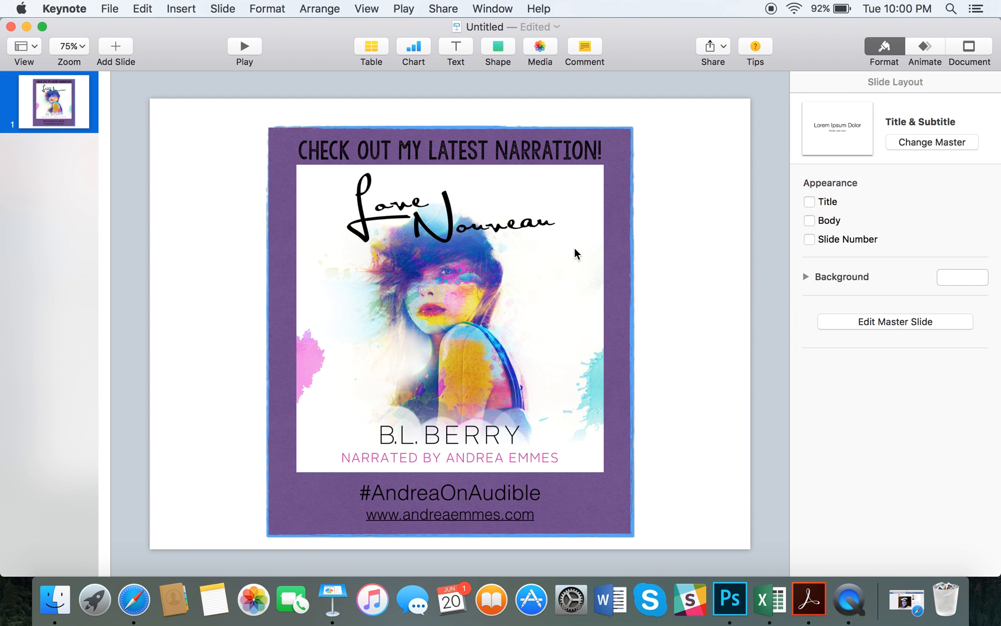
- Apply a Contact Shadow to the purple background rectangle
{"action": "left_click", "coordinate": [616, 352]}
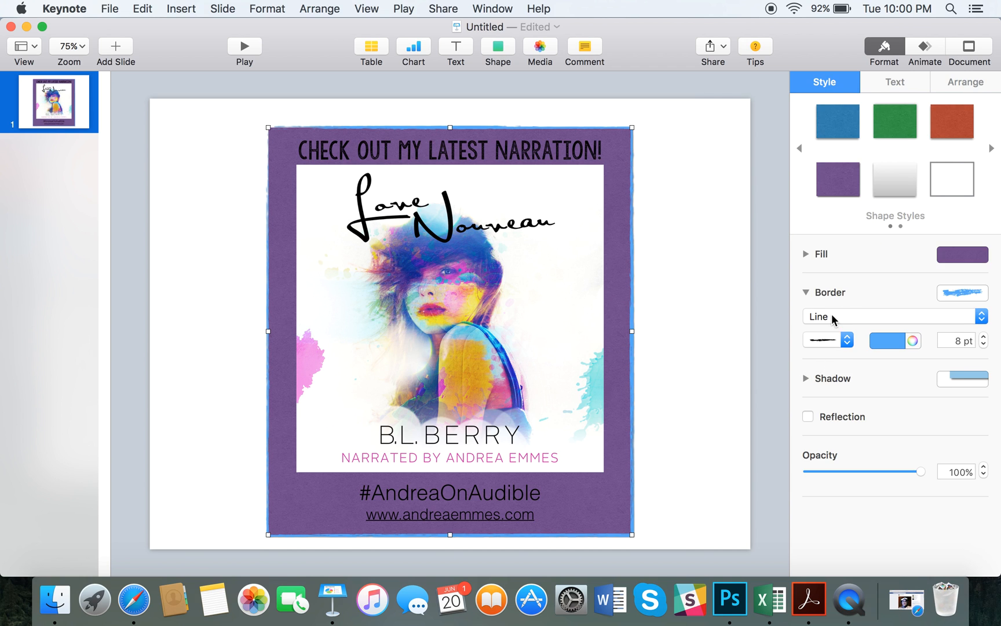
{"action": "left_click", "coordinate": [806, 378]}
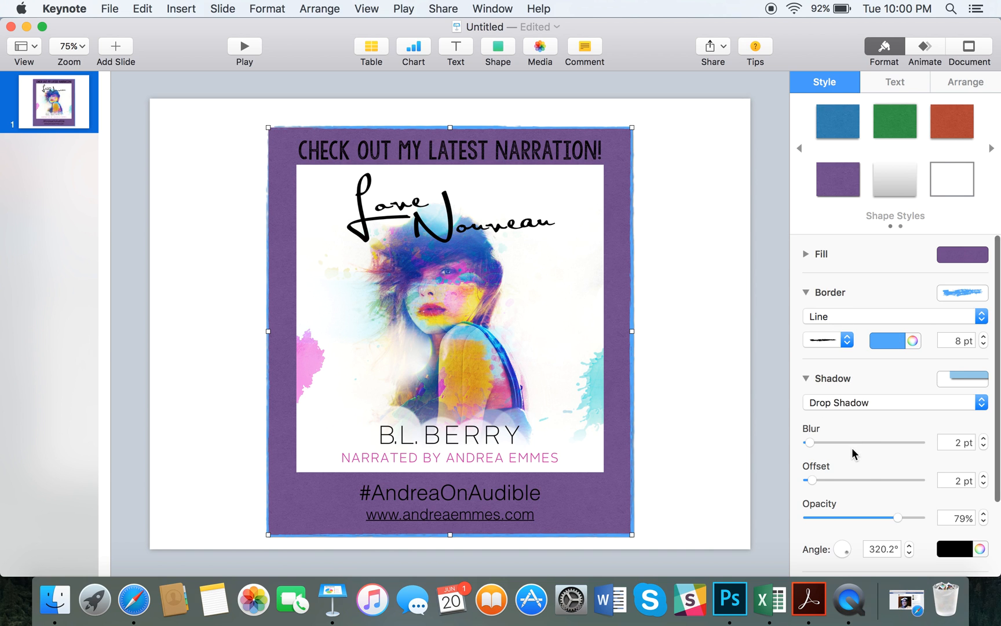
{"action": "scroll", "coordinate": [991, 480], "scroll_direction": "down", "scroll_amount": 2}
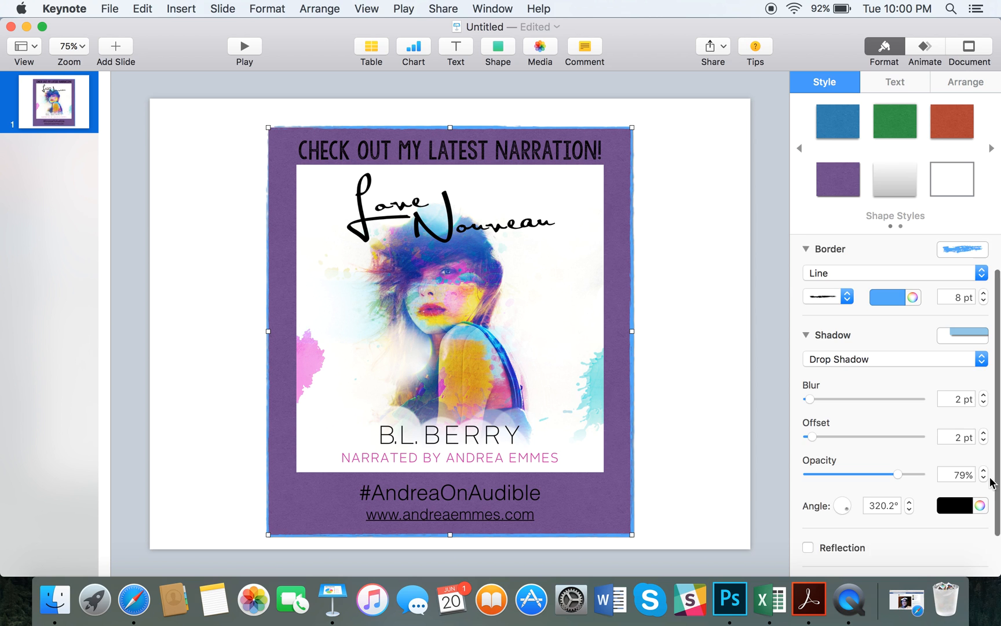
{"action": "scroll", "coordinate": [992, 545], "scroll_direction": "down", "scroll_amount": 2}
{"action": "scroll", "coordinate": [992, 559], "scroll_direction": "up", "scroll_amount": 4}
{"action": "left_click", "coordinate": [846, 404]}
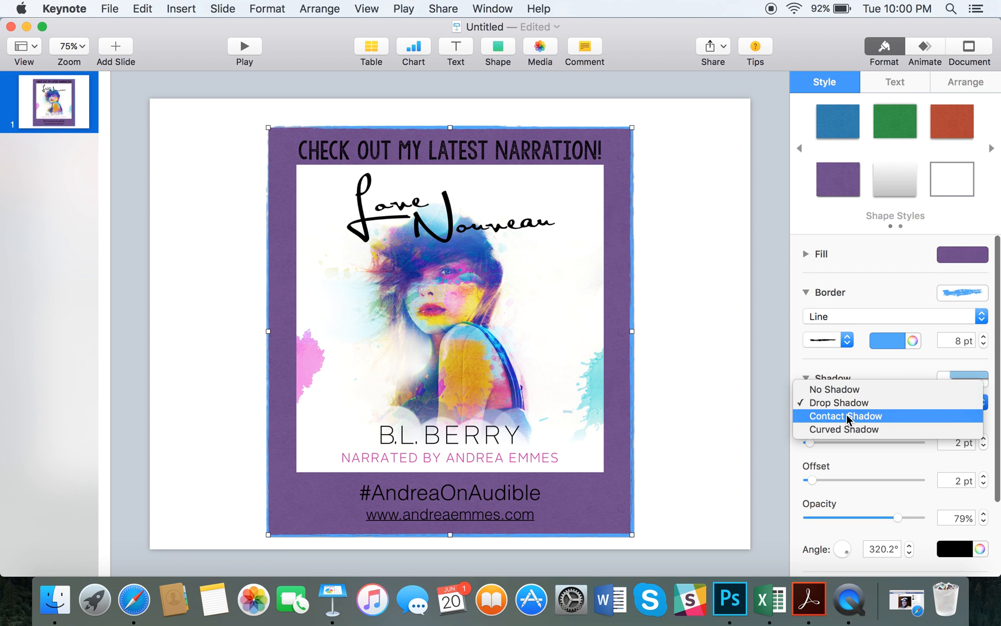
{"action": "left_click", "coordinate": [842, 416]}
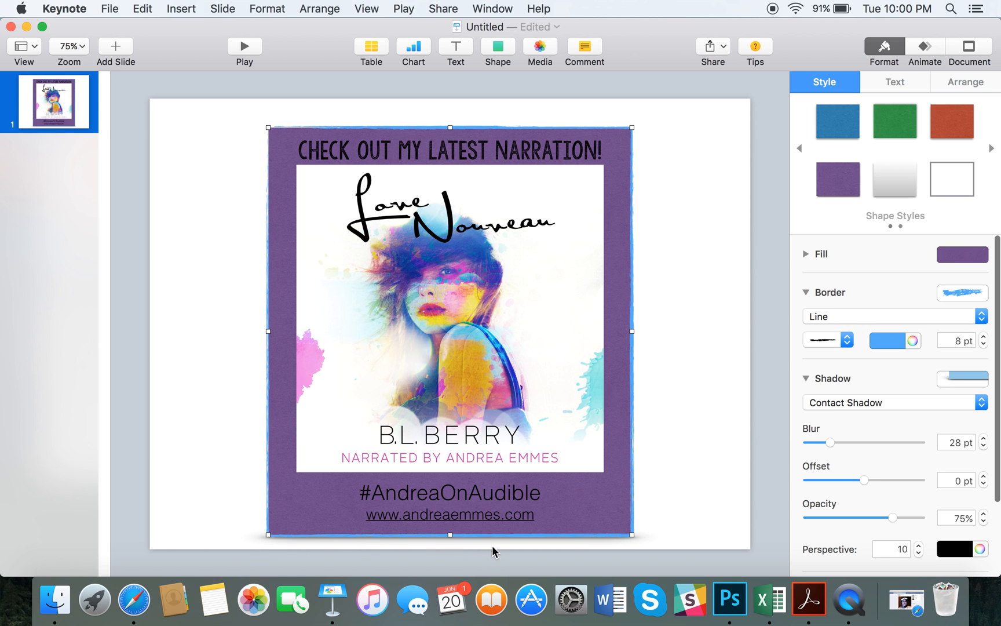
{"action": "left_click_drag", "start_coordinate": [675, 538], "coordinate": [302, 124]}
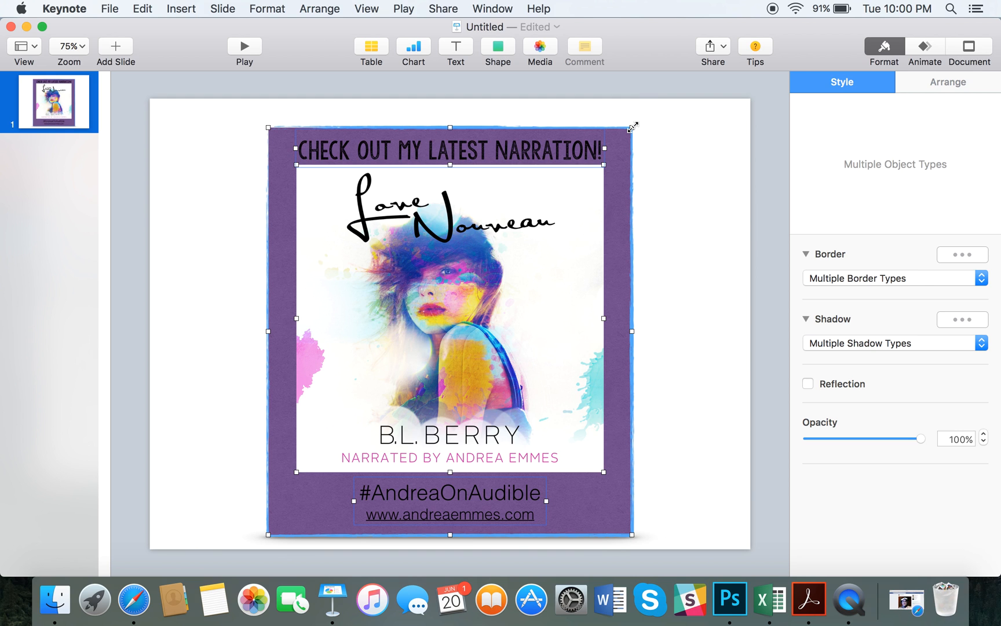
{"action": "left_click_drag", "start_coordinate": [630, 129], "coordinate": [587, 167]}
{"action": "key", "text": "super+z"}
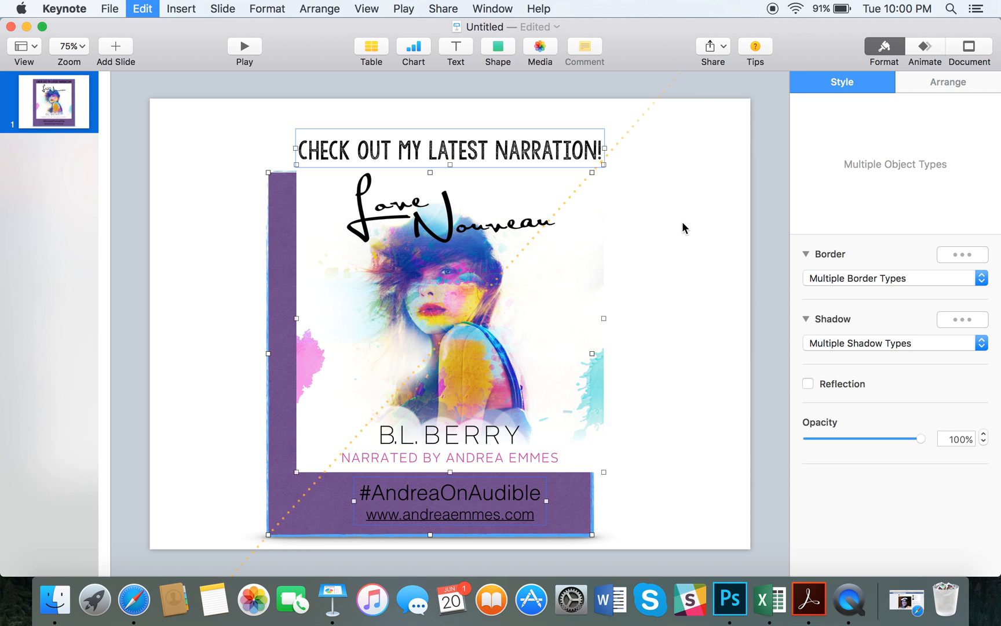
{"action": "left_click", "coordinate": [680, 223]}
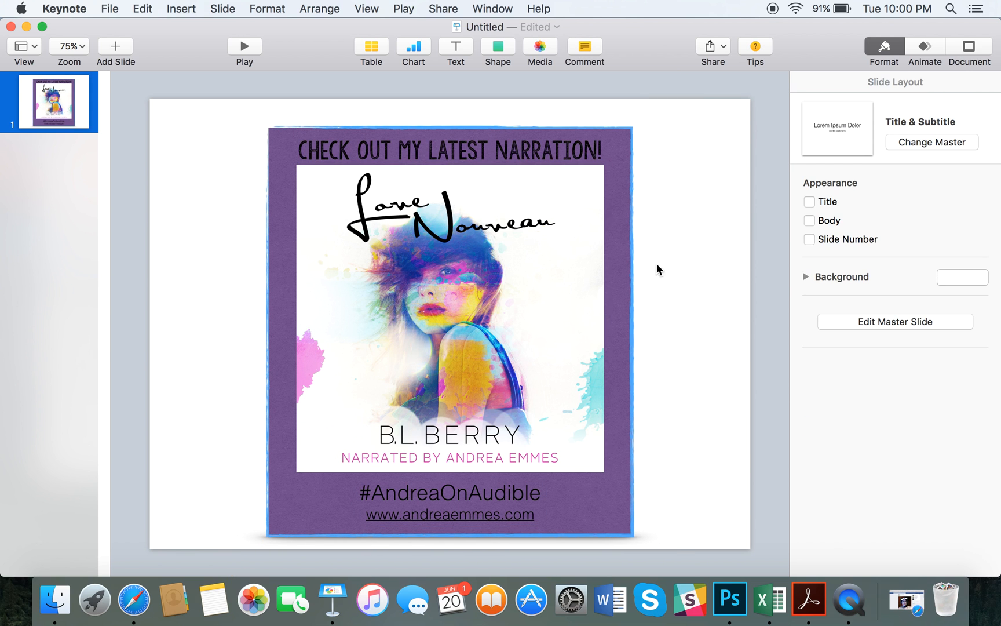
- Select all the graphic's objects together and move them slightly up and to the right to centre them vertically on the slide
{"action": "left_click_drag", "start_coordinate": [647, 539], "coordinate": [380, 114]}
{"action": "left_click_drag", "start_coordinate": [434, 230], "coordinate": [438, 223]}
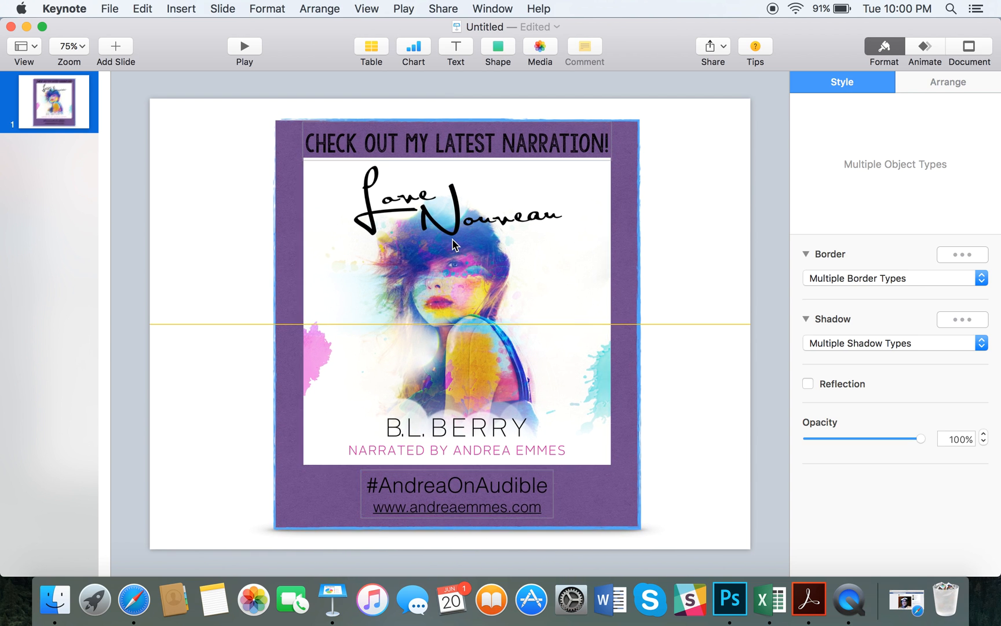
{"action": "left_click", "coordinate": [697, 424]}
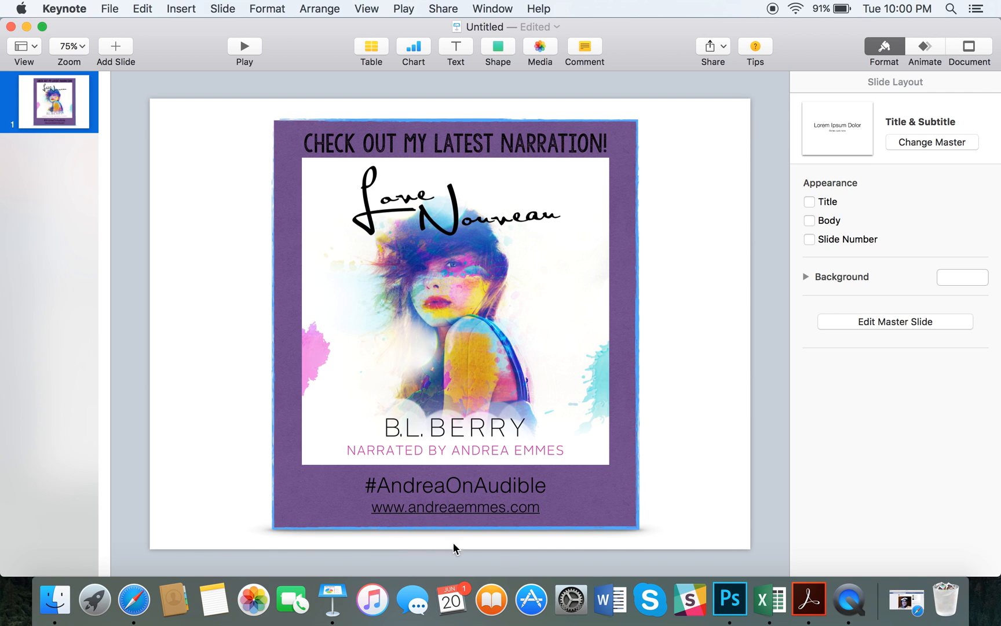
- Change the purple background rectangle's border from a line to a Picture Frame
{"action": "left_click", "coordinate": [628, 517]}
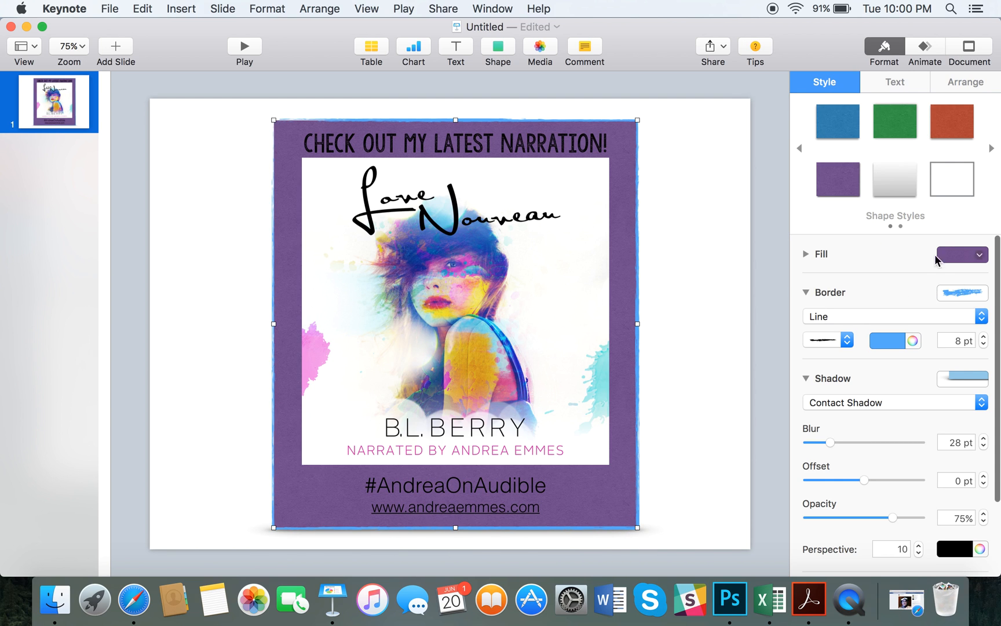
{"action": "left_click", "coordinate": [829, 315]}
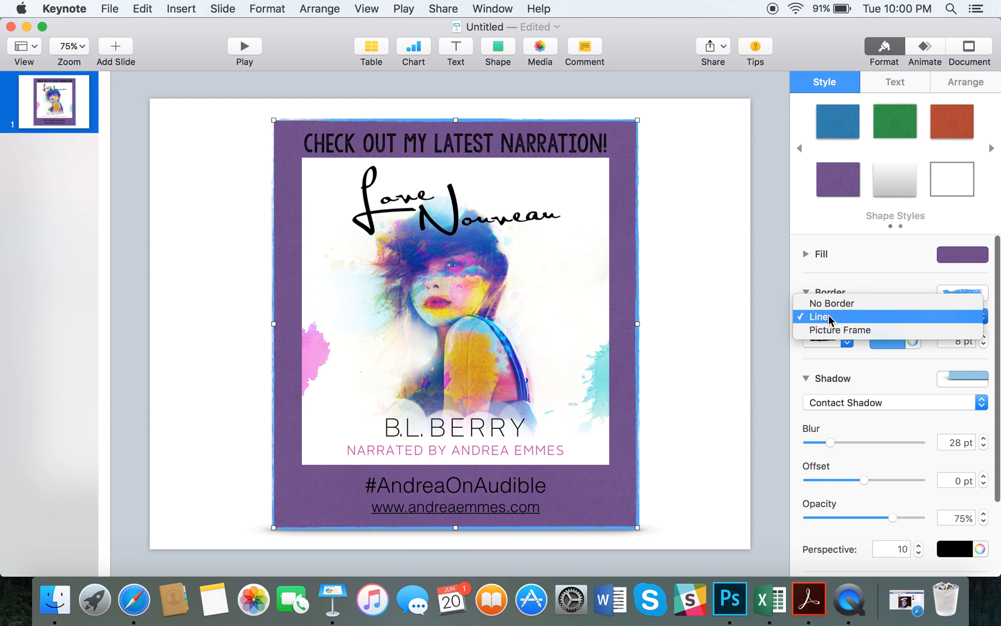
{"action": "left_click", "coordinate": [833, 327]}
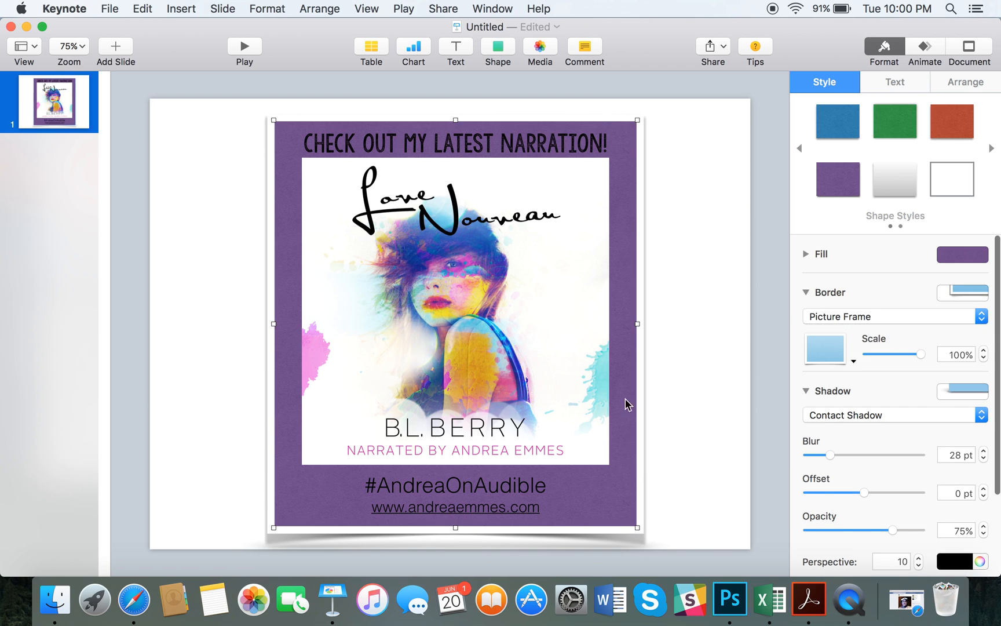
{"action": "left_click", "coordinate": [700, 427]}
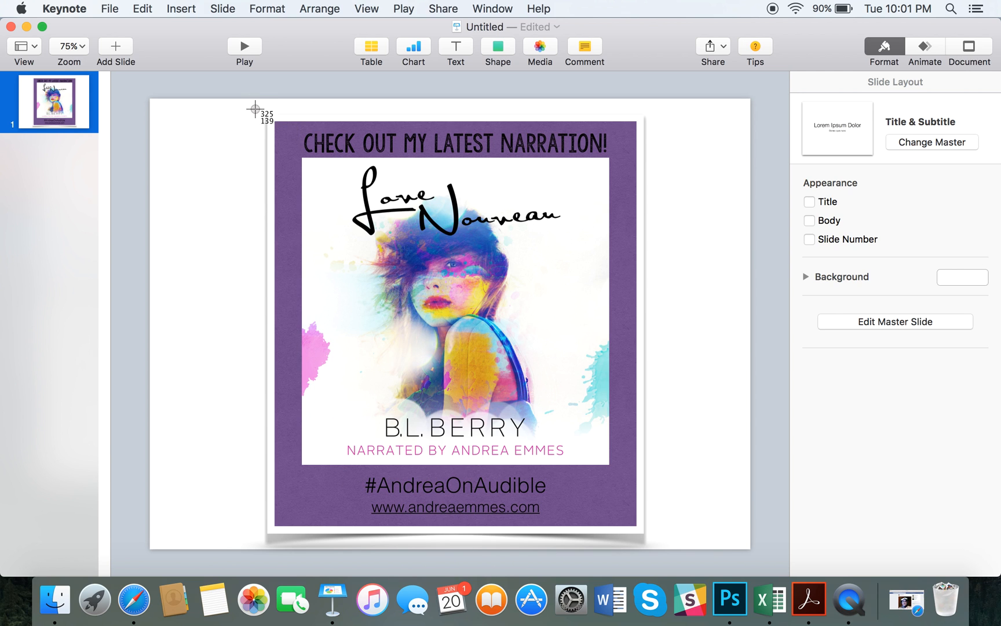
- Capture a screenshot of the whole framed graphic and preview the resulting image from the Desktop folder in Finder
{"action": "left_click_drag", "start_coordinate": [257, 110], "coordinate": [659, 549]}
{"action": "left_click", "coordinate": [56, 608]}
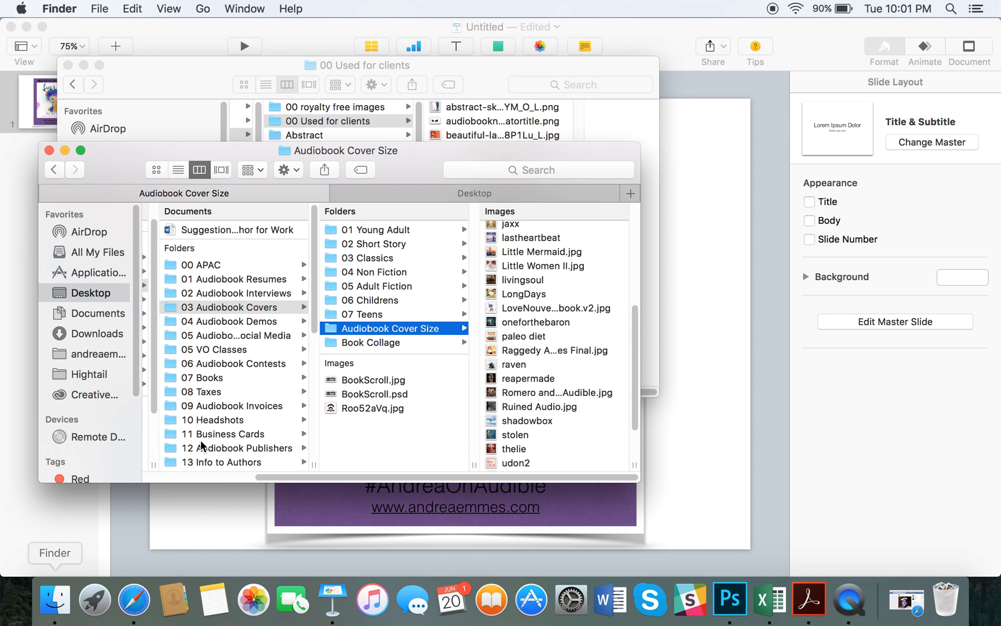
{"action": "left_click", "coordinate": [228, 64]}
{"action": "scroll", "coordinate": [347, 348], "scroll_direction": "left", "scroll_amount": 5}
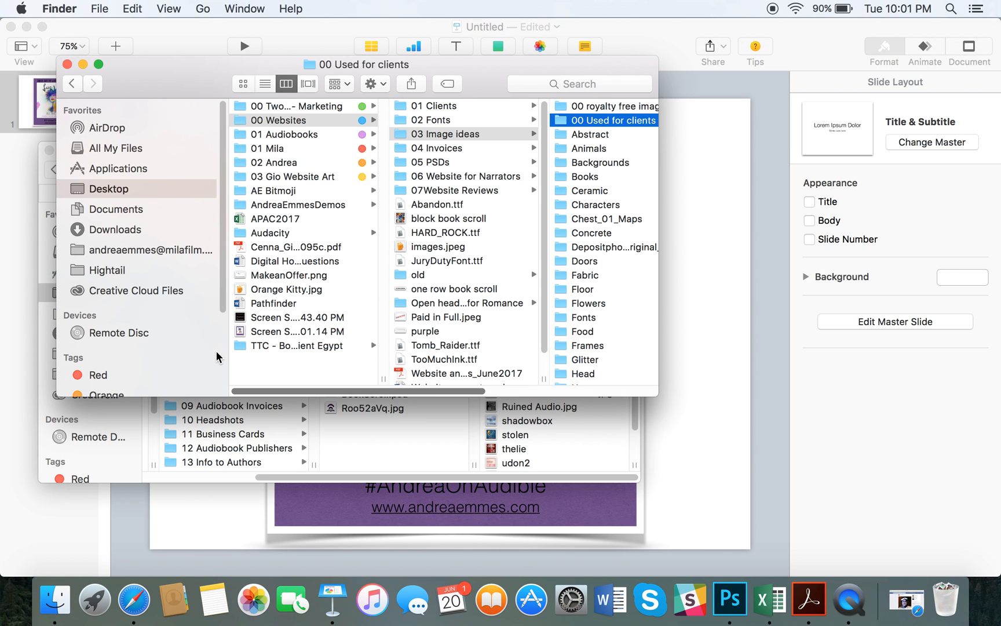
{"action": "left_click", "coordinate": [304, 331]}
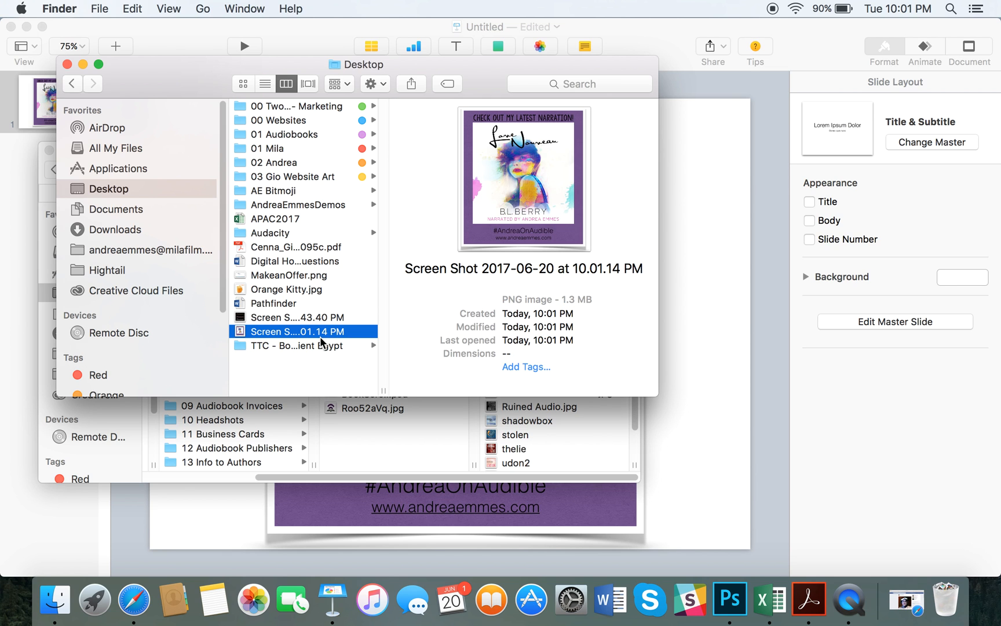
{"action": "key", "text": "space"}
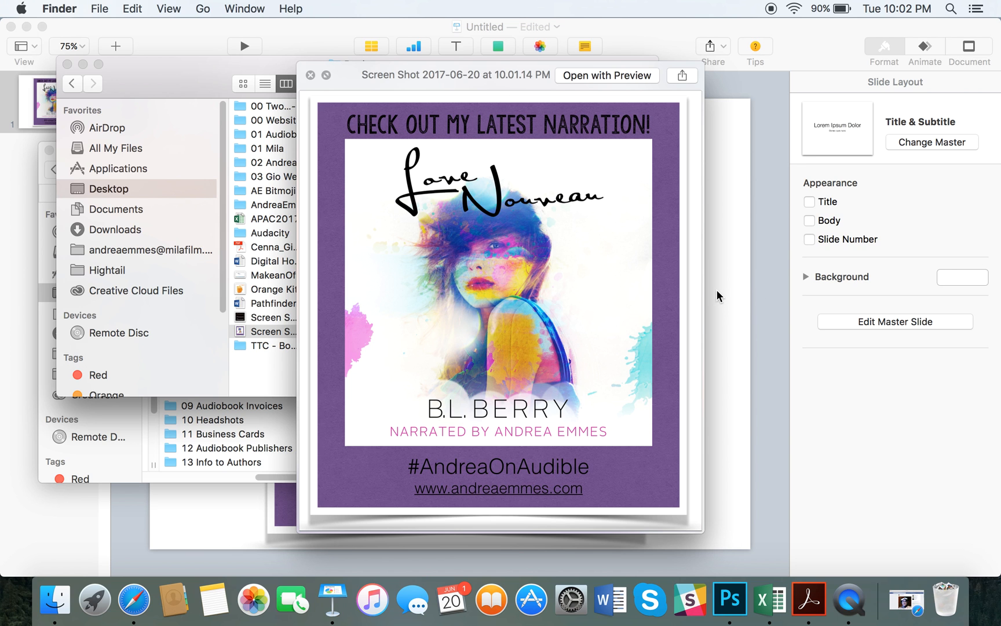
{"action": "key", "text": "space"}
{"action": "key", "text": "space"}
{"action": "key", "text": "space"}
- Rename the new screenshot file as LoveNouveauPolaroid and preview it
{"action": "right_click", "coordinate": [288, 332]}
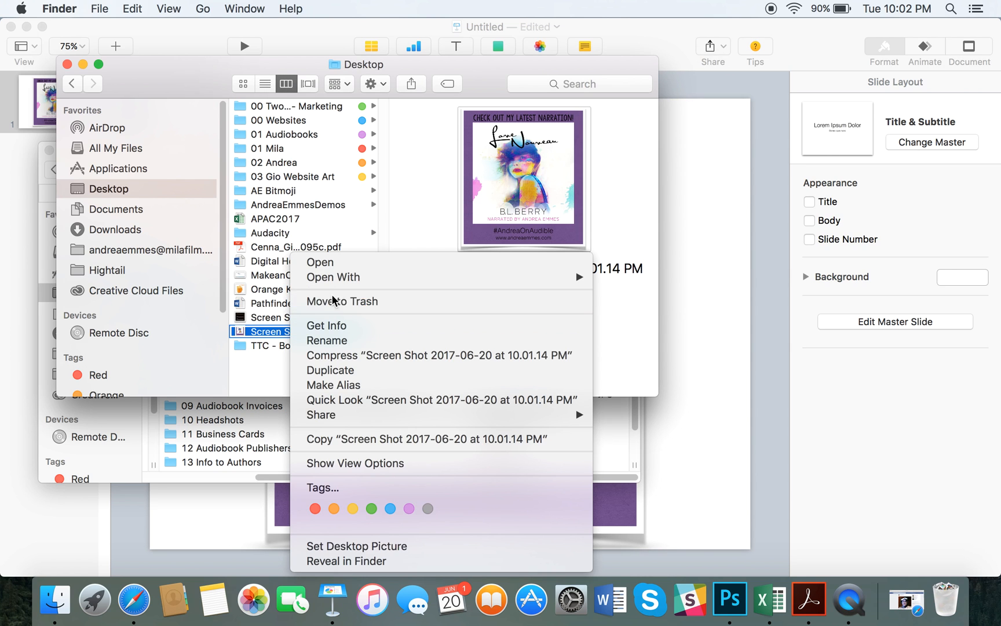
{"action": "left_click", "coordinate": [333, 341]}
{"action": "type", "text": "LoveNouveau"}
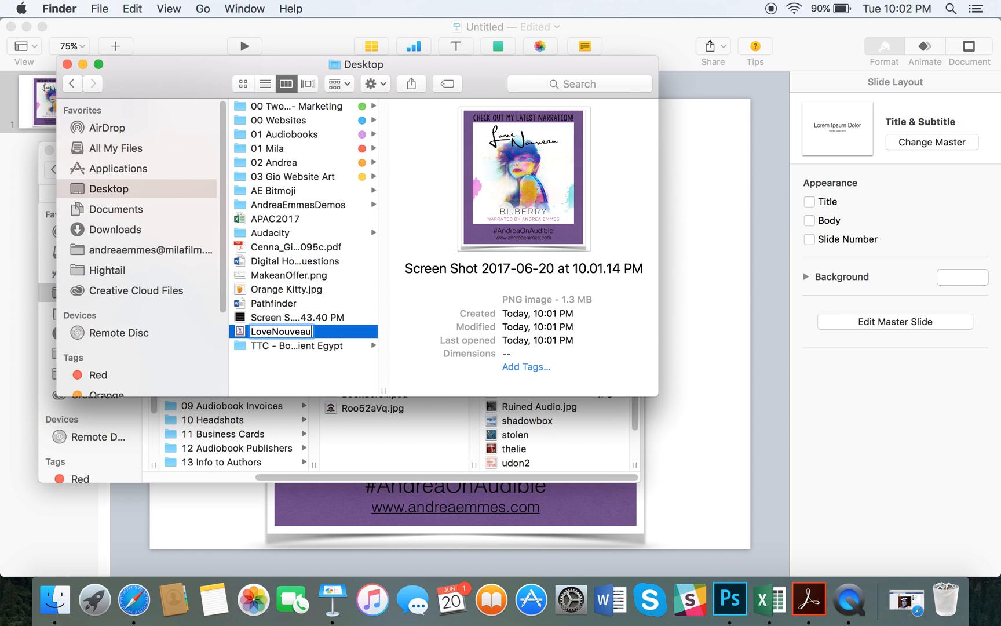
{"action": "type", "text": "Poloroid"}
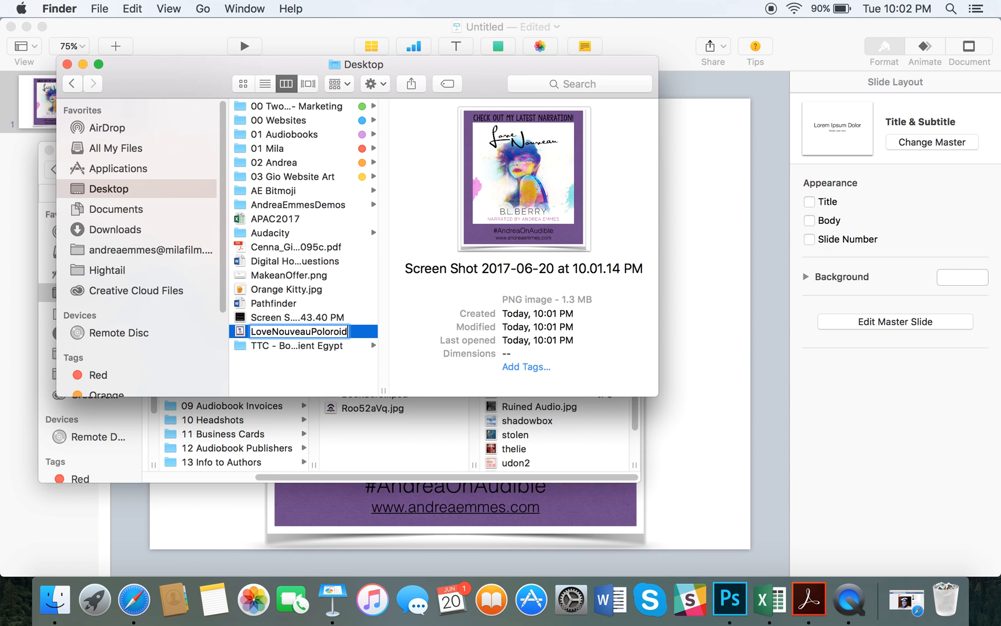
{"action": "key", "text": "BackSpace"}
{"action": "key", "text": "BackSpace"}
{"action": "type", "text": "aroid"}
{"action": "key", "text": "Return"}
{"action": "key", "text": "space"}
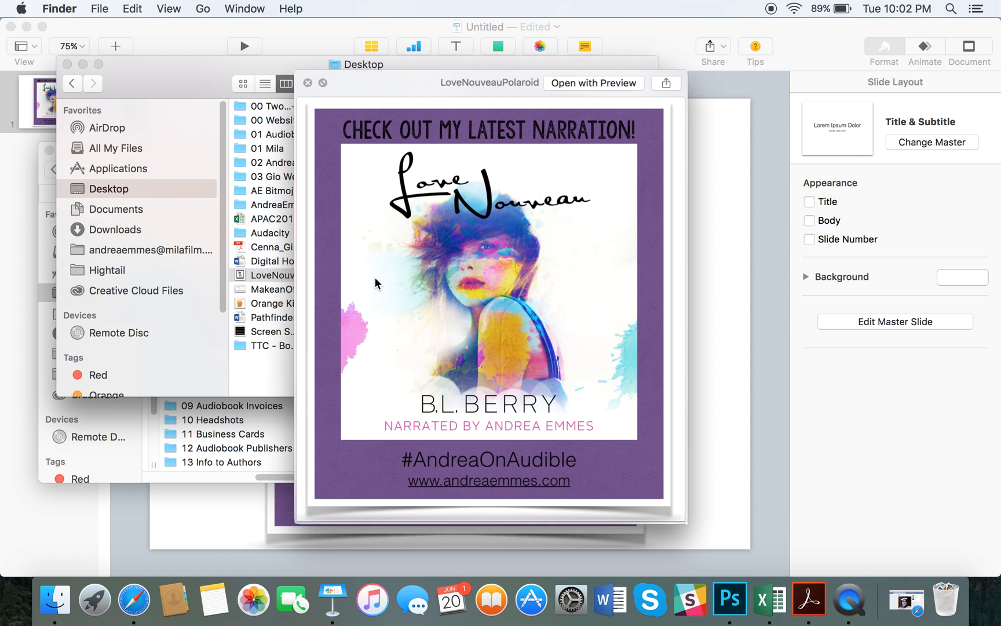
{"action": "key", "text": "space"}
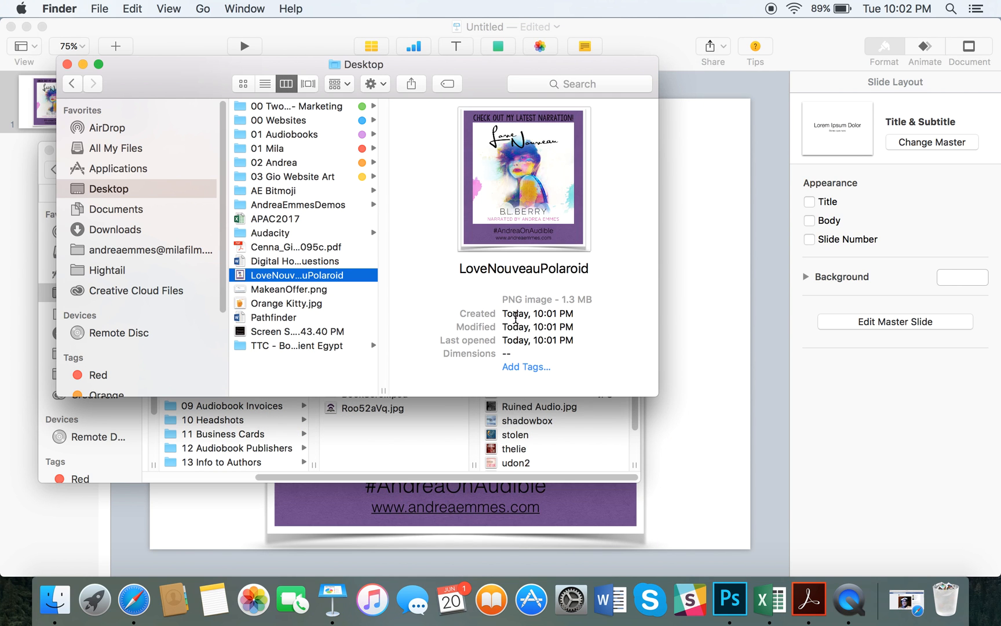
- Switch back to Keynote and close the presentation, saving it to iCloud as "LN Polaroid"
{"action": "left_click", "coordinate": [685, 324]}
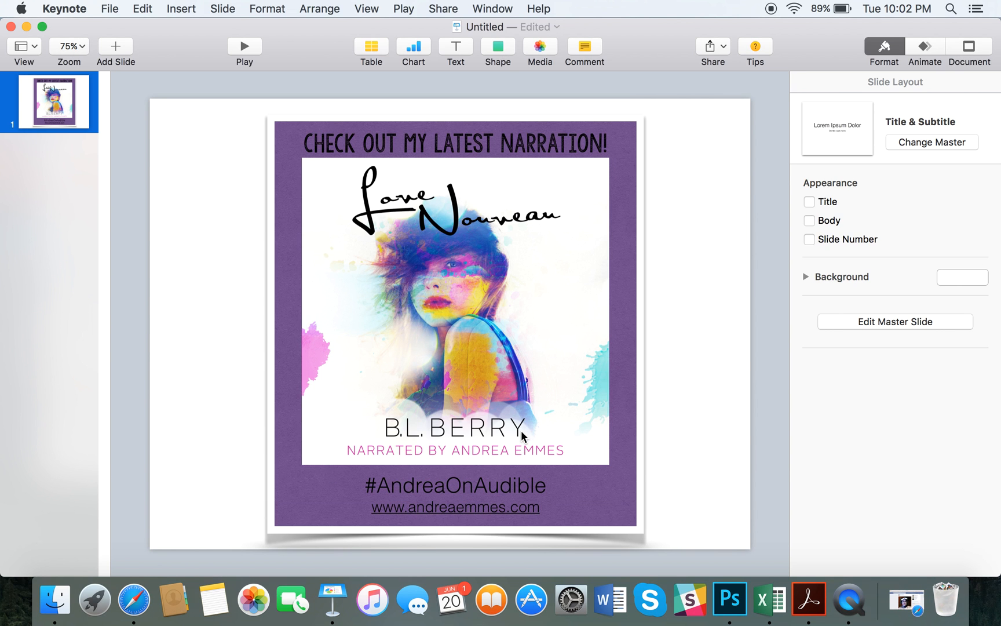
{"action": "left_click", "coordinate": [11, 26]}
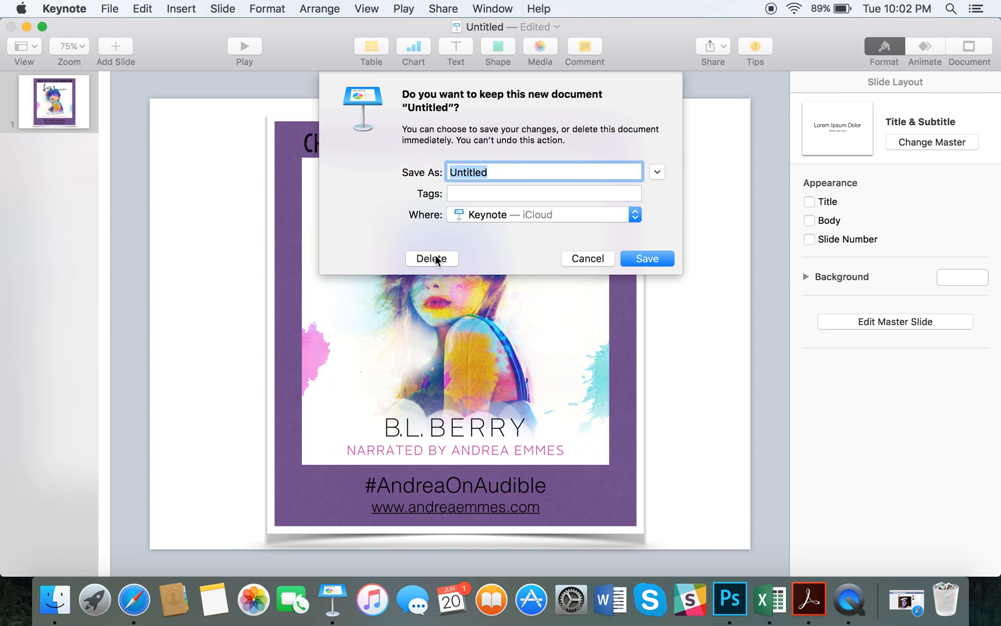
{"action": "type", "text": "LN Polaroid"}
{"action": "left_click", "coordinate": [659, 258]}
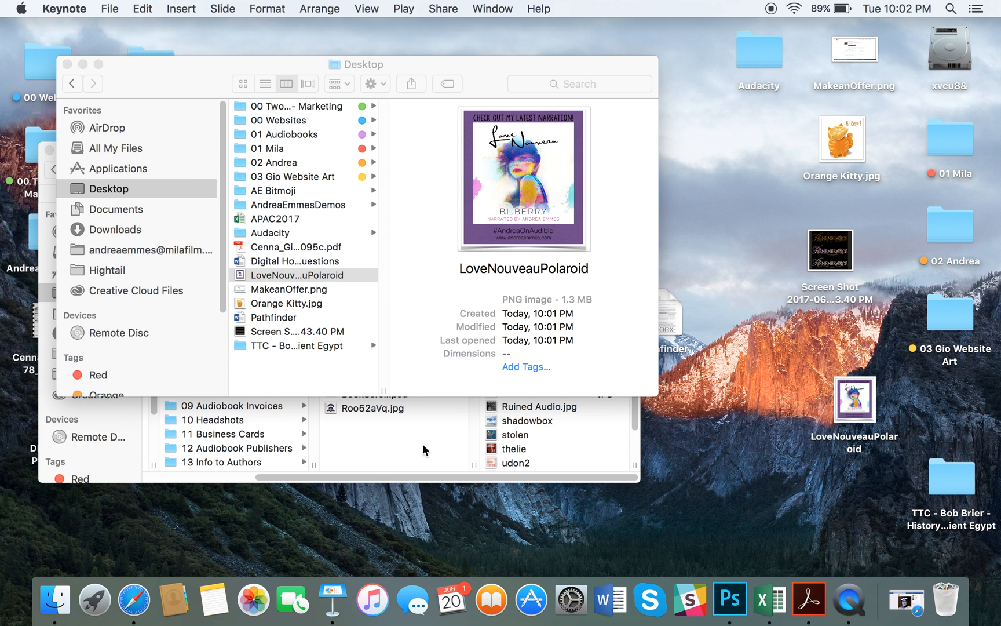
- Open the "graphic ideas" presentation from Keynote's iCloud folder and select the pink butterfly background on slide 1
{"action": "left_click", "coordinate": [325, 600]}
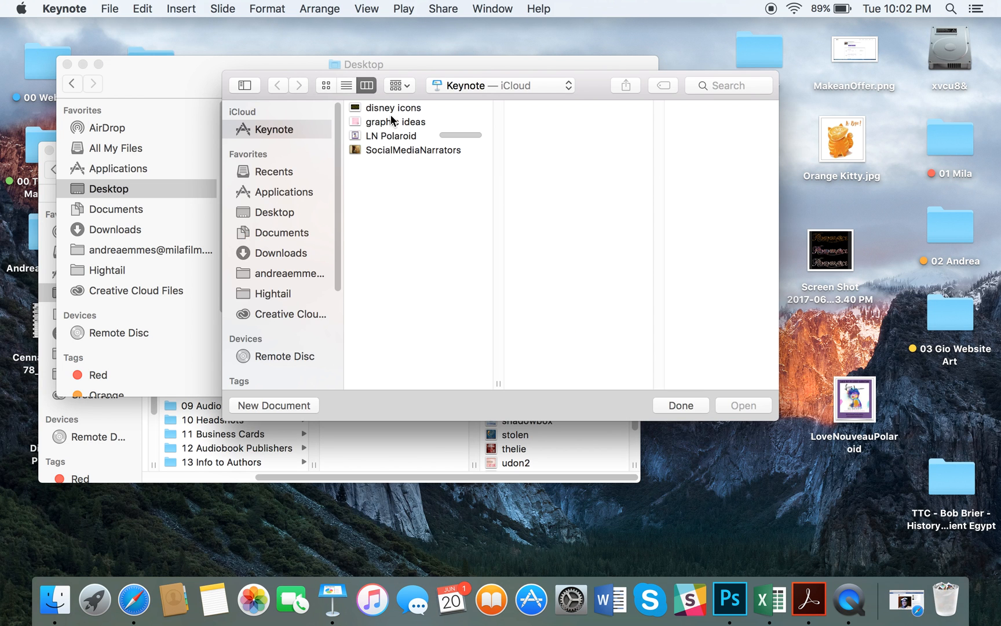
{"action": "double_click", "coordinate": [392, 120]}
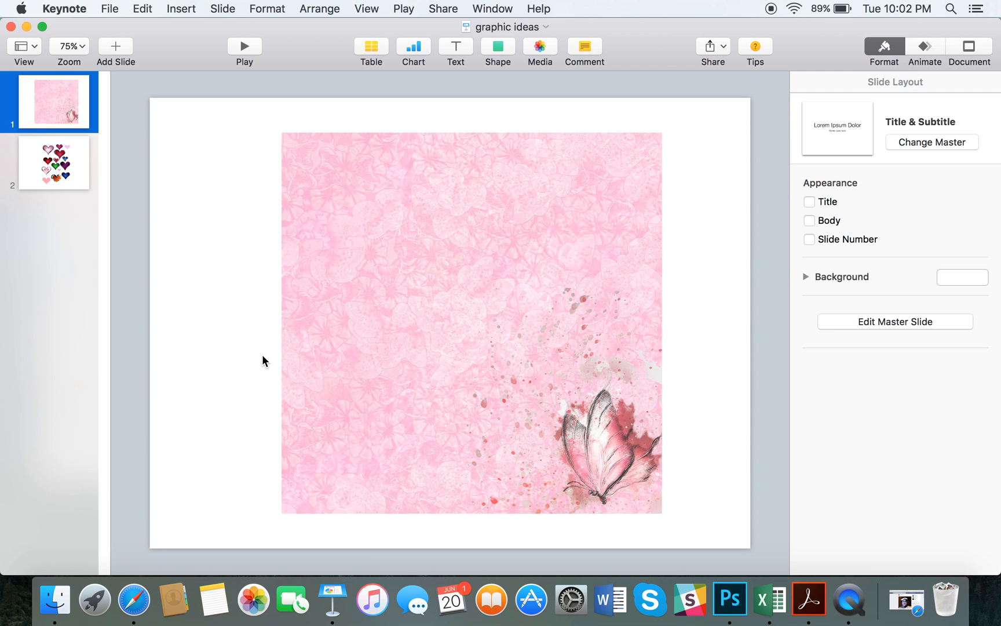
{"action": "left_click", "coordinate": [311, 360]}
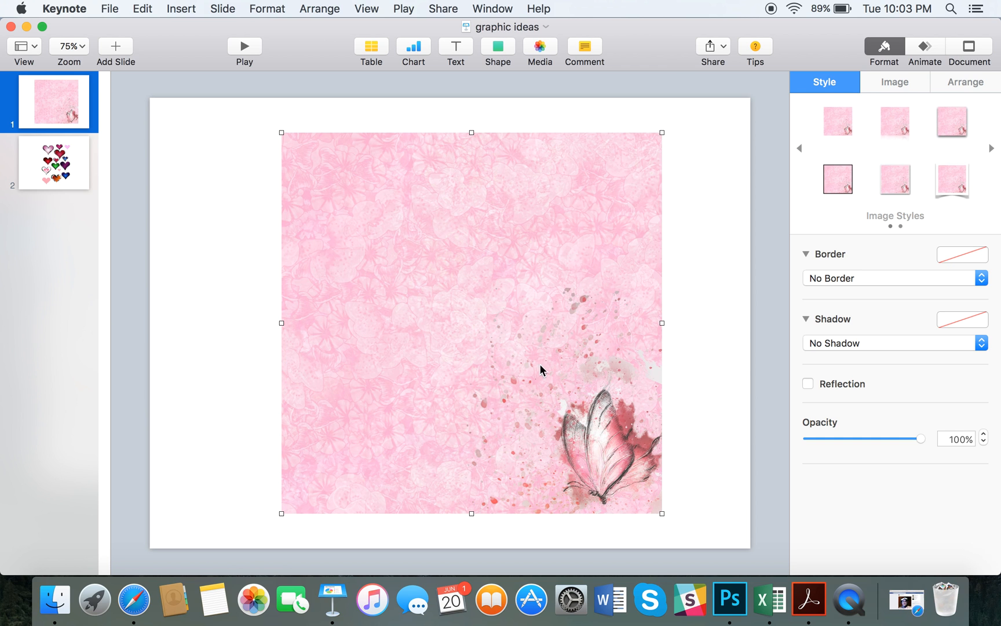
- Insert the Love Nouveau cover image from Finder's Audiobook Cover Size folder onto slide 1
{"action": "left_click", "coordinate": [54, 600]}
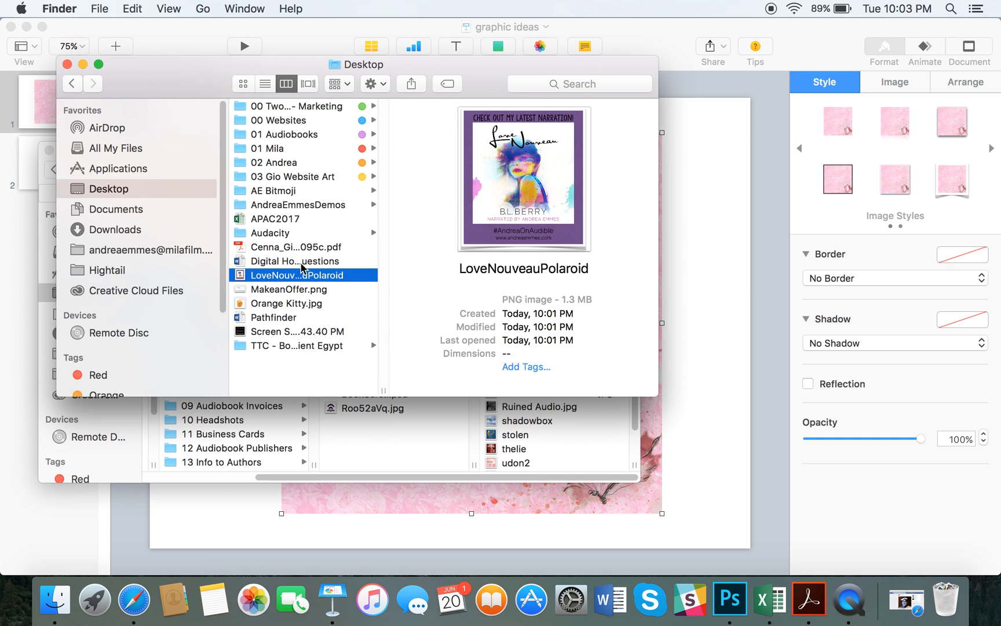
{"action": "left_click", "coordinate": [347, 446]}
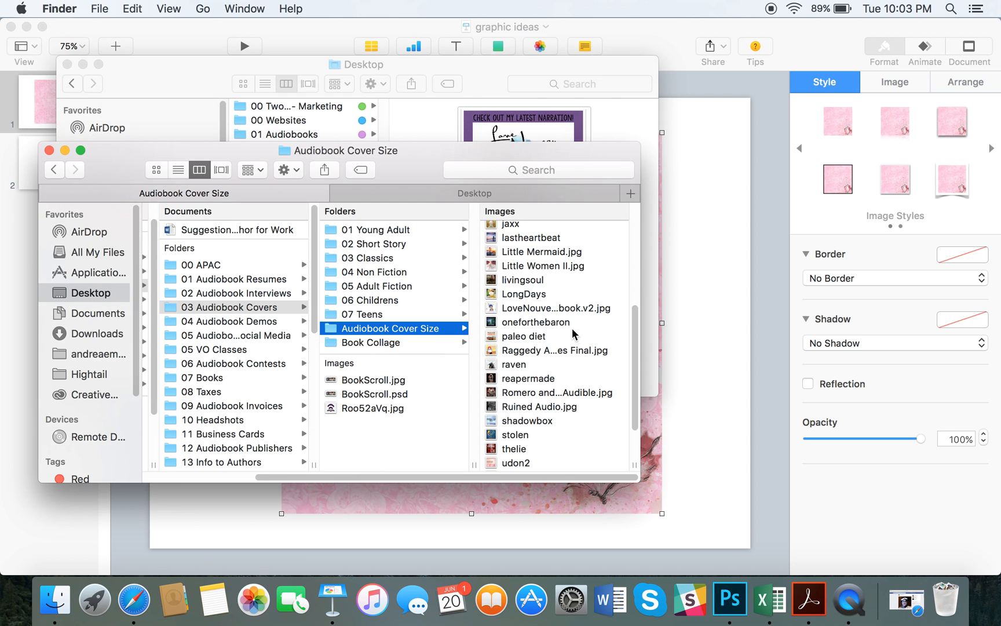
{"action": "left_click_drag", "start_coordinate": [554, 317], "coordinate": [675, 446]}
{"action": "left_click", "coordinate": [675, 446]}
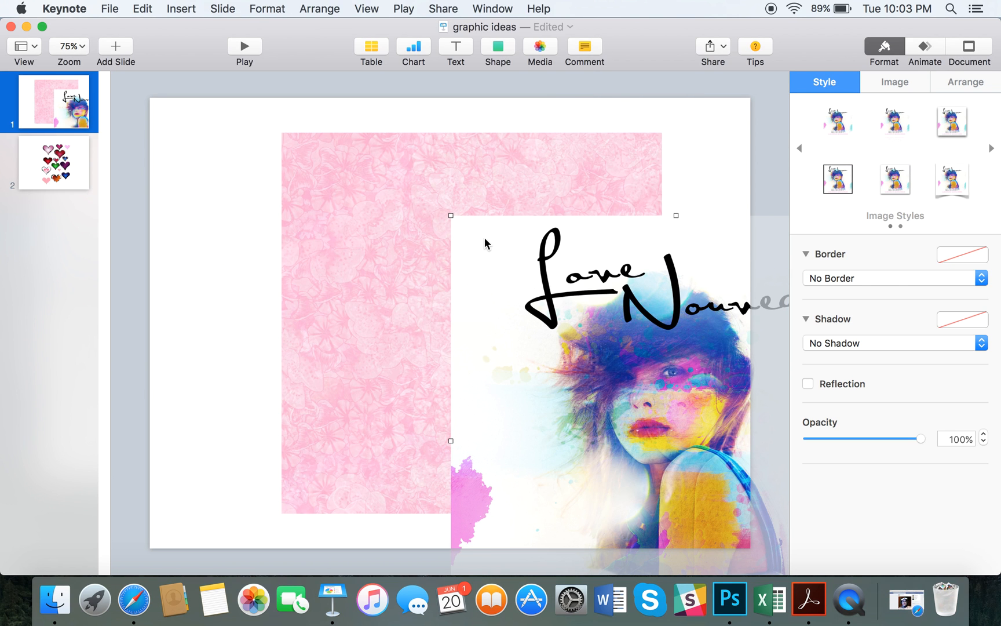
- Shrink the Love Nouveau cover and place it in the upper-left corner of the pink butterfly background
{"action": "left_click_drag", "start_coordinate": [452, 215], "coordinate": [670, 438]}
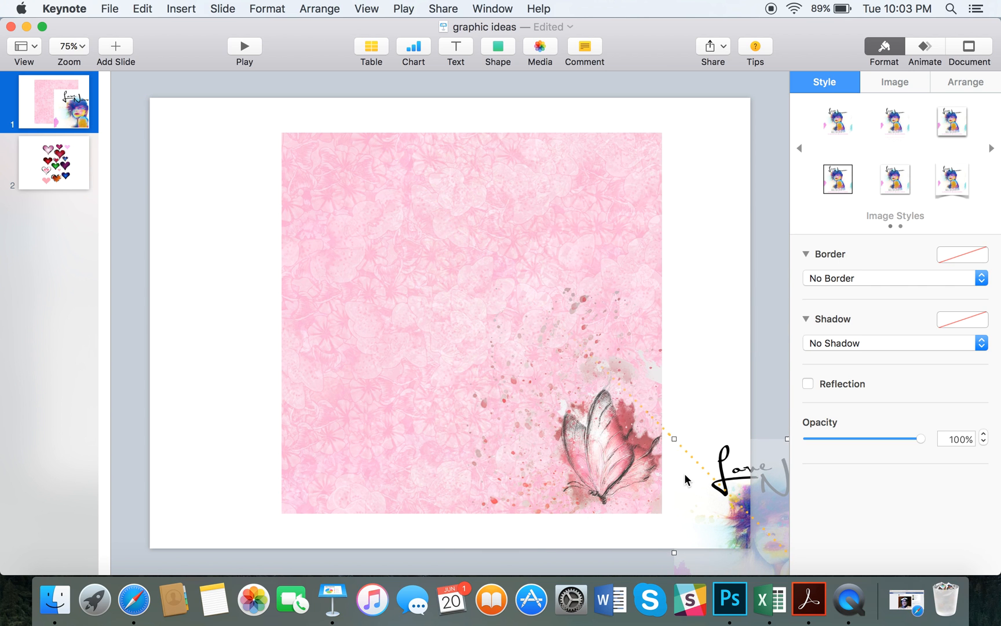
{"action": "left_click_drag", "start_coordinate": [615, 417], "coordinate": [334, 174]}
{"action": "left_click_drag", "start_coordinate": [308, 134], "coordinate": [417, 241]}
{"action": "left_click_drag", "start_coordinate": [478, 313], "coordinate": [361, 215]}
{"action": "left_click_drag", "start_coordinate": [421, 266], "coordinate": [436, 281]}
{"action": "mouse_move", "coordinate": [383, 228]}
{"action": "left_mouse_down"}
{"action": "mouse_move", "coordinate": [519, 312]}
{"action": "mouse_move", "coordinate": [400, 306]}
{"action": "mouse_move", "coordinate": [395, 226]}
{"action": "mouse_move", "coordinate": [382, 227]}
{"action": "mouse_move", "coordinate": [601, 445]}
{"action": "mouse_move", "coordinate": [381, 229]}
{"action": "left_mouse_up"}
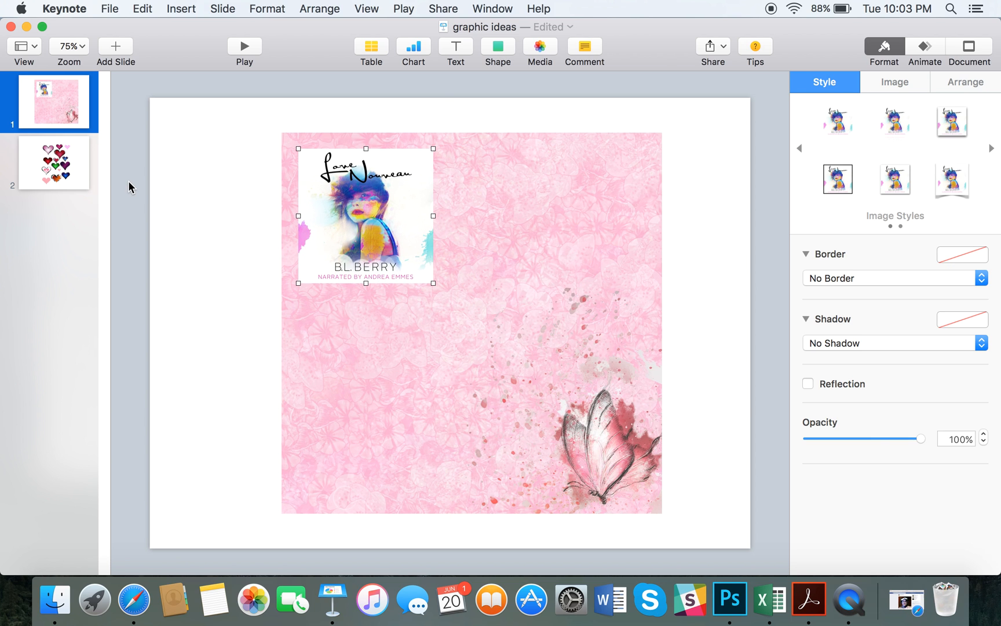
- Open slide 2 and start editing the hearts image's mask, enlarging and shifting the picture within it
{"action": "left_click", "coordinate": [78, 186]}
{"action": "left_click", "coordinate": [412, 329]}
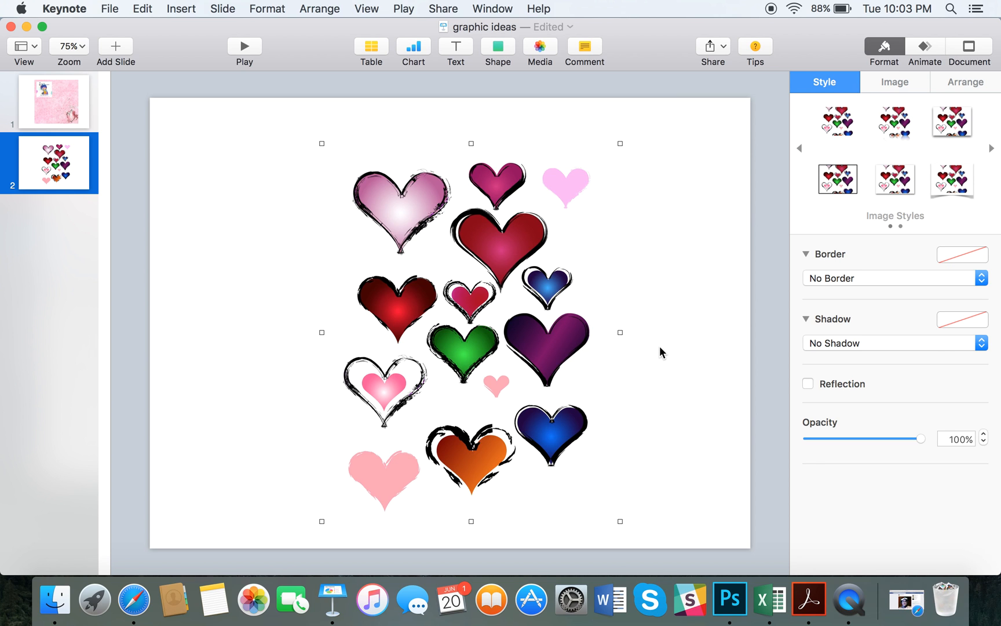
{"action": "left_click", "coordinate": [653, 398]}
{"action": "left_click", "coordinate": [490, 331]}
{"action": "right_click", "coordinate": [490, 296]}
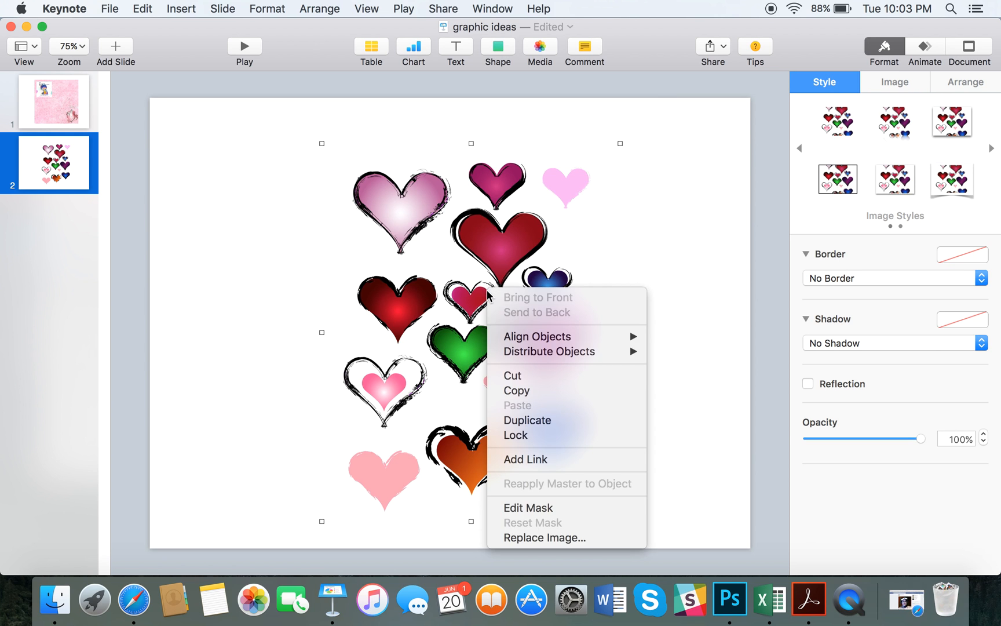
{"action": "left_click", "coordinate": [539, 508]}
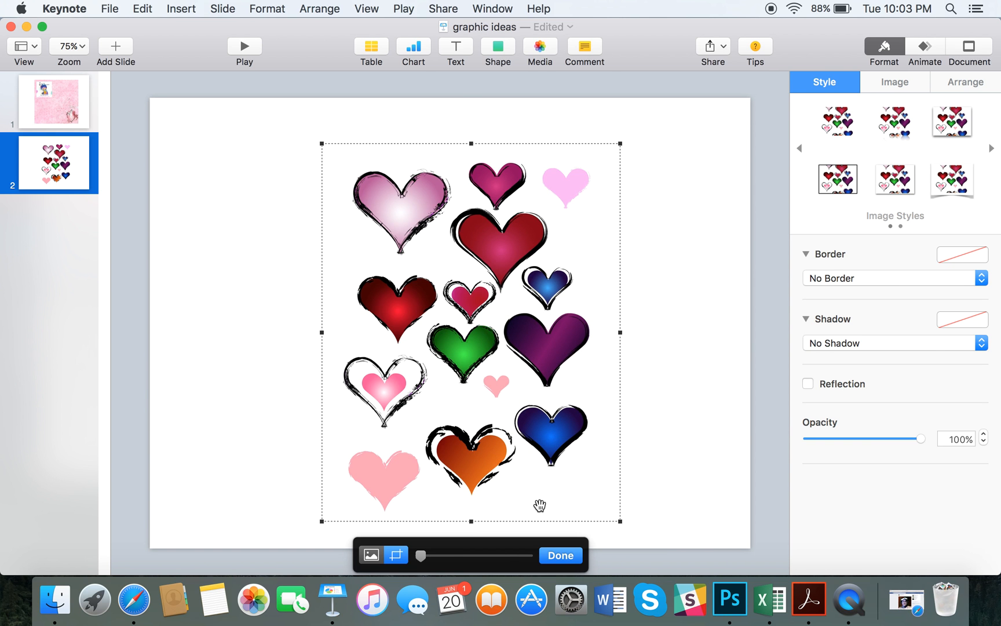
{"action": "left_click_drag", "start_coordinate": [420, 556], "coordinate": [455, 557]}
{"action": "left_click_drag", "start_coordinate": [450, 477], "coordinate": [436, 410]}
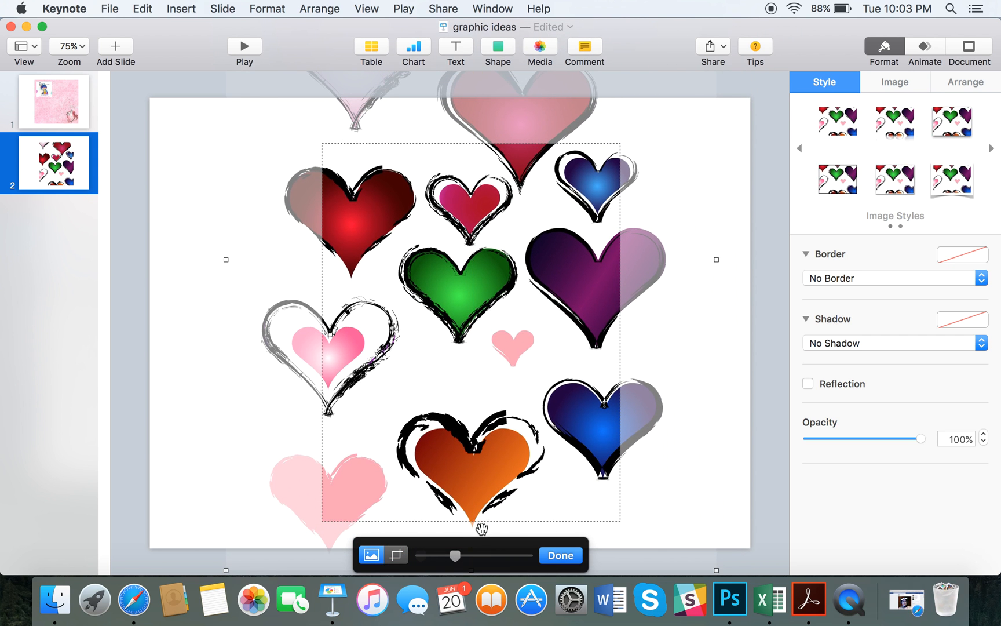
- Enlarge the hearts picture further, bring the large pink-and-white heart into the mask, and crop the mask around it
{"action": "left_click_drag", "start_coordinate": [455, 556], "coordinate": [485, 556]}
{"action": "left_click_drag", "start_coordinate": [498, 399], "coordinate": [536, 479]}
{"action": "left_click_drag", "start_coordinate": [567, 273], "coordinate": [456, 389]}
{"action": "left_click_drag", "start_coordinate": [396, 290], "coordinate": [601, 402]}
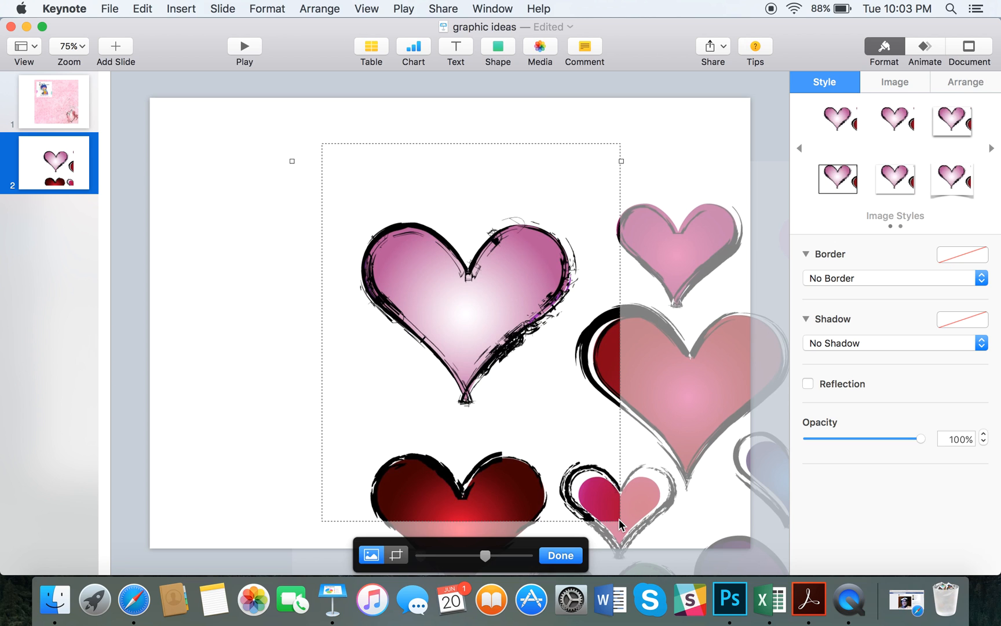
{"action": "left_click", "coordinate": [620, 430]}
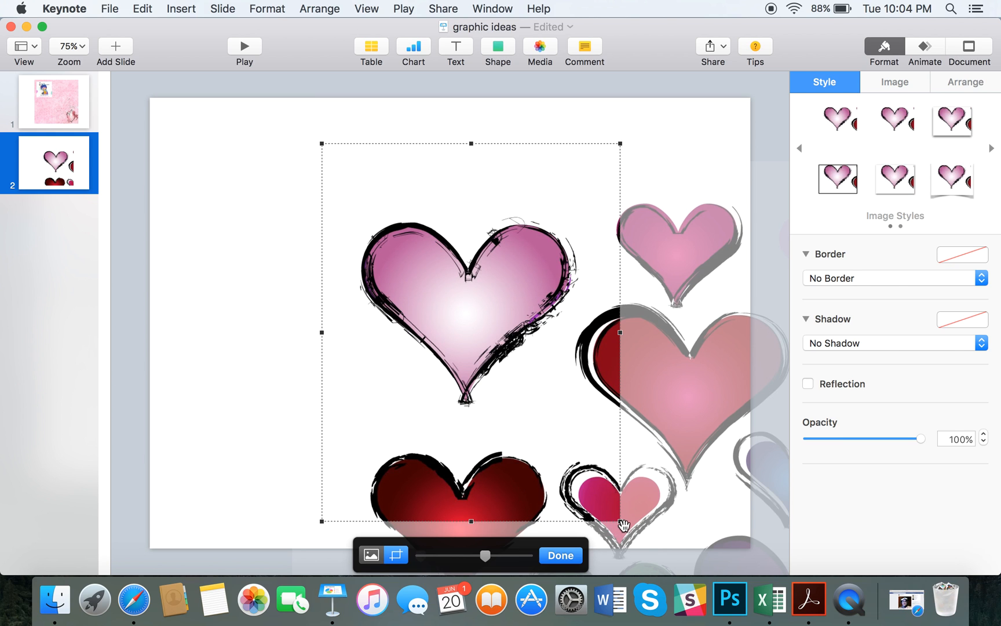
{"action": "left_click_drag", "start_coordinate": [620, 521], "coordinate": [573, 421]}
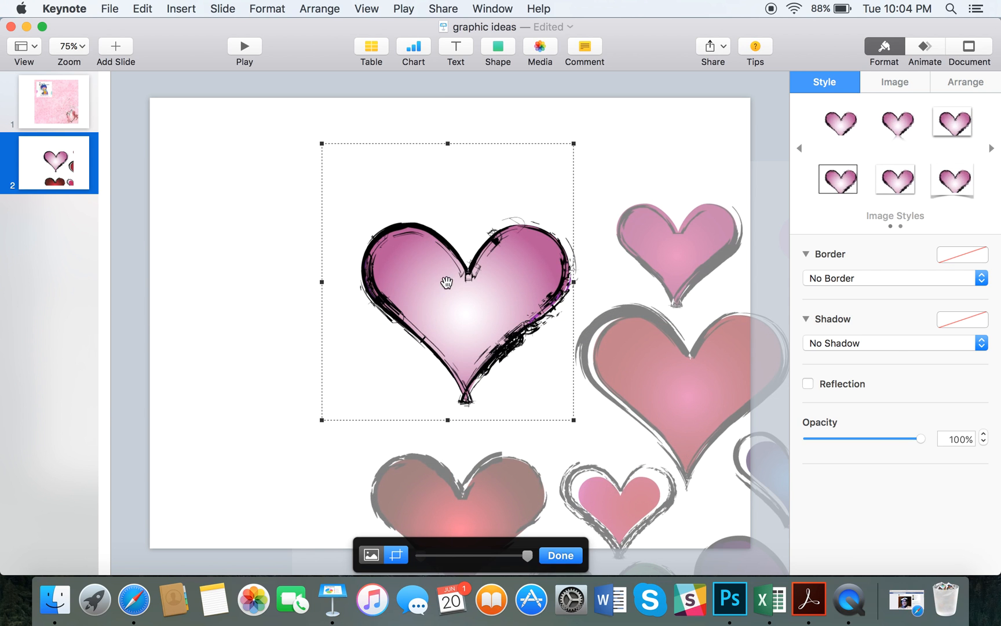
{"action": "left_click_drag", "start_coordinate": [321, 141], "coordinate": [351, 200]}
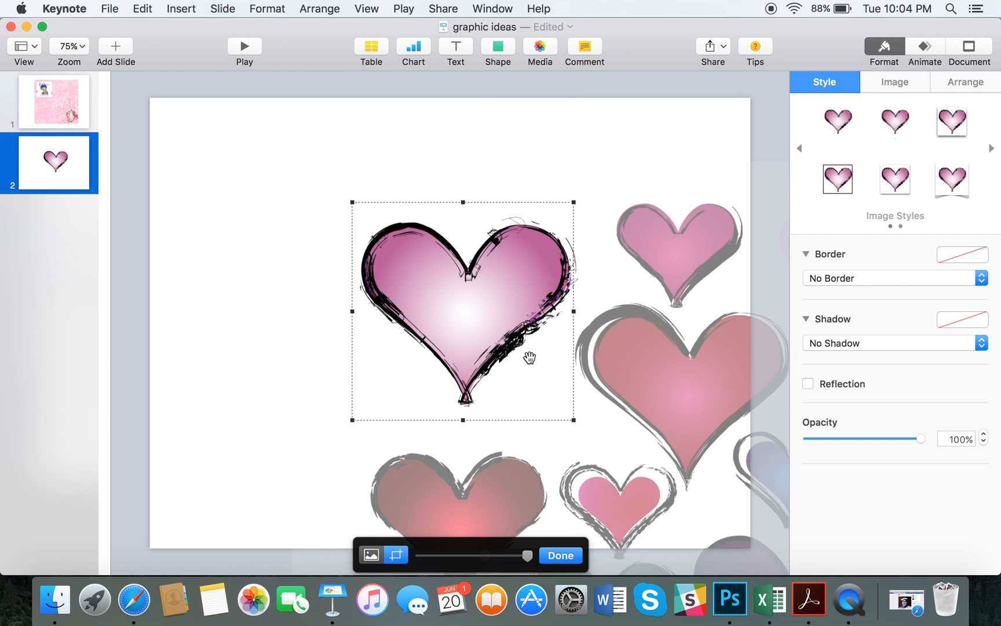
- Shift the picture to the solid pale pink heart, tighten the mask around it, and finish the mask edit
{"action": "left_click_drag", "start_coordinate": [574, 312], "coordinate": [583, 311]}
{"action": "left_click_drag", "start_coordinate": [503, 375], "coordinate": [393, 385]}
{"action": "left_click", "coordinate": [353, 420]}
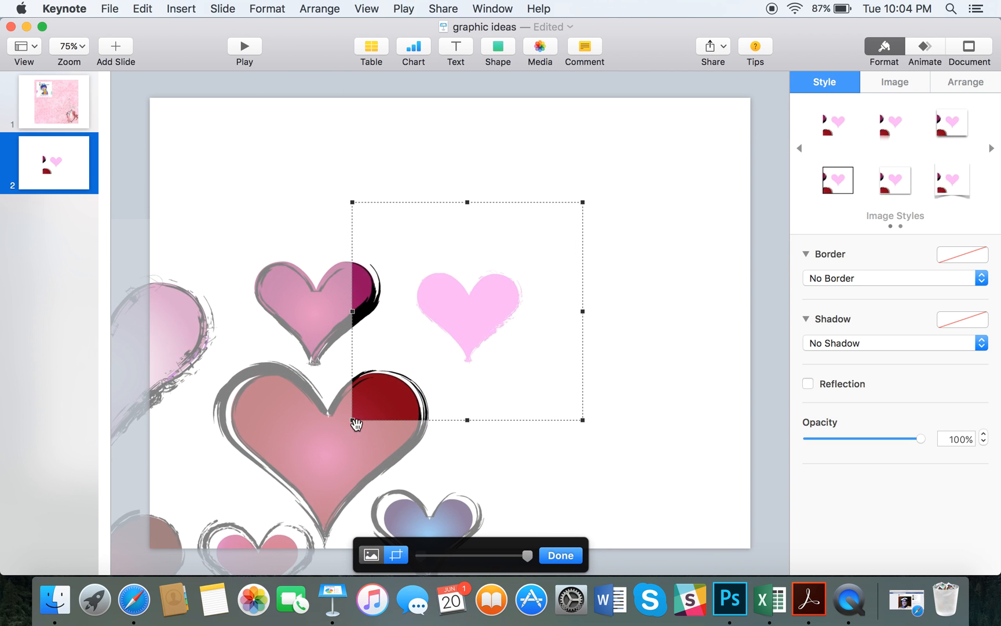
{"action": "left_click_drag", "start_coordinate": [352, 421], "coordinate": [407, 371]}
{"action": "left_click_drag", "start_coordinate": [583, 203], "coordinate": [529, 252]}
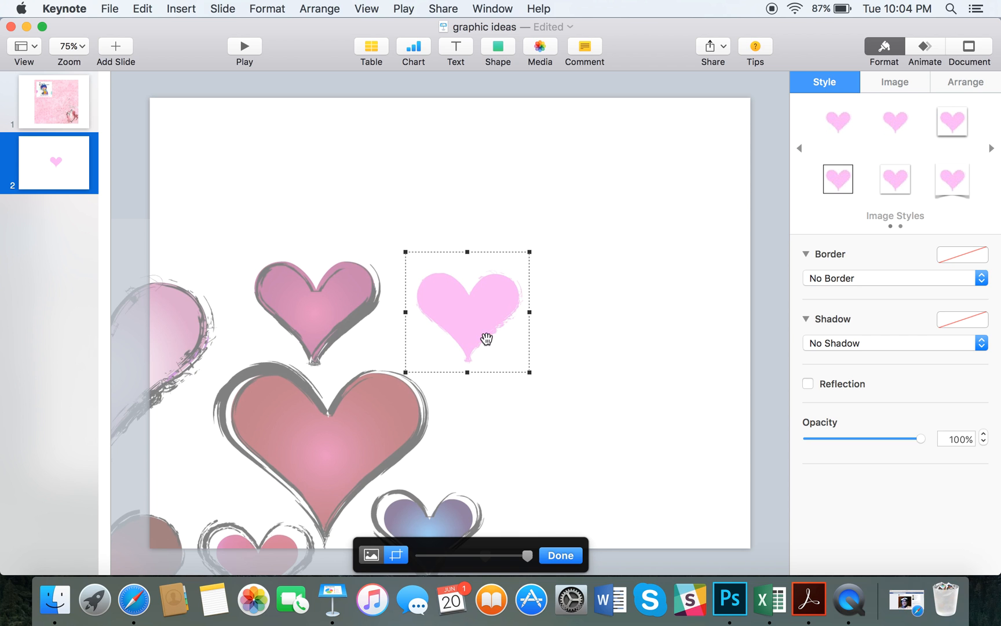
{"action": "left_click", "coordinate": [560, 555]}
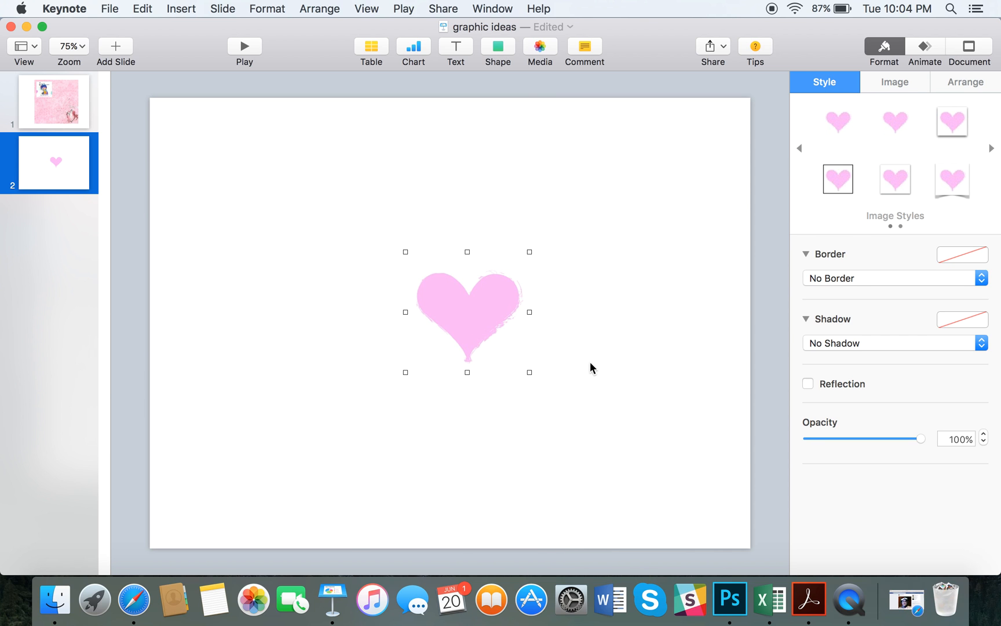
- Move the pale pink heart to slide 2's upper-left corner and place a pasted copy near the slide's centre
{"action": "left_click", "coordinate": [585, 424]}
{"action": "left_click_drag", "start_coordinate": [458, 297], "coordinate": [233, 163]}
{"action": "left_click", "coordinate": [361, 328]}
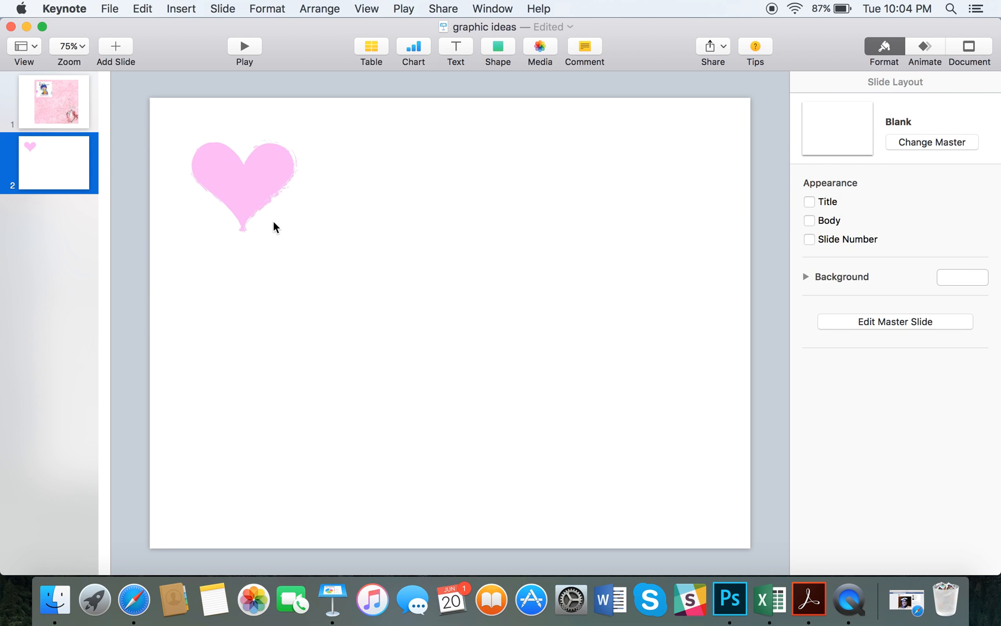
{"action": "left_click", "coordinate": [261, 172]}
{"action": "key", "text": "super+c"}
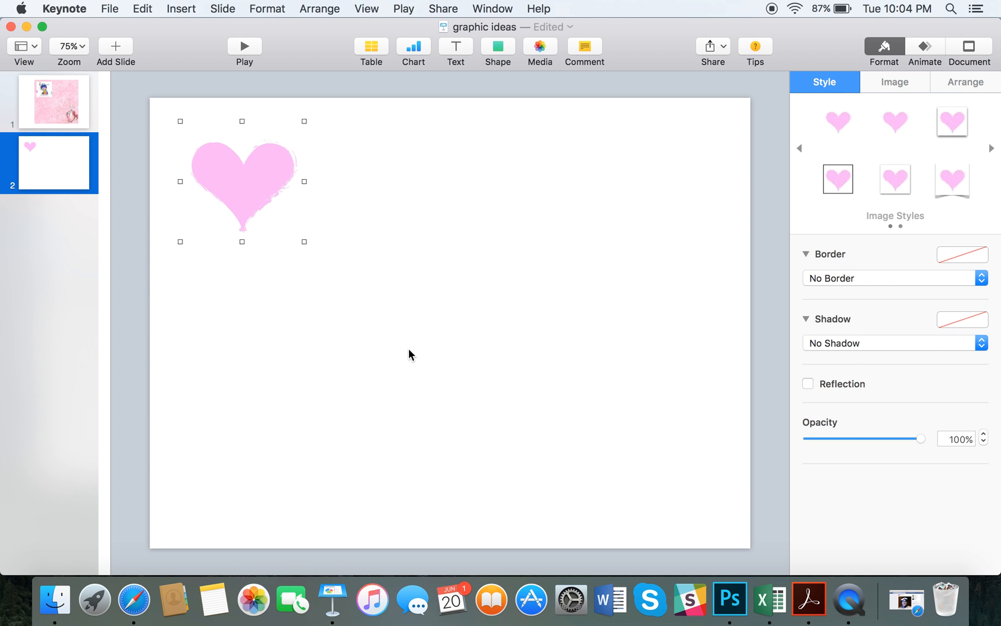
{"action": "key", "text": "super+v"}
{"action": "left_click_drag", "start_coordinate": [266, 204], "coordinate": [470, 353]}
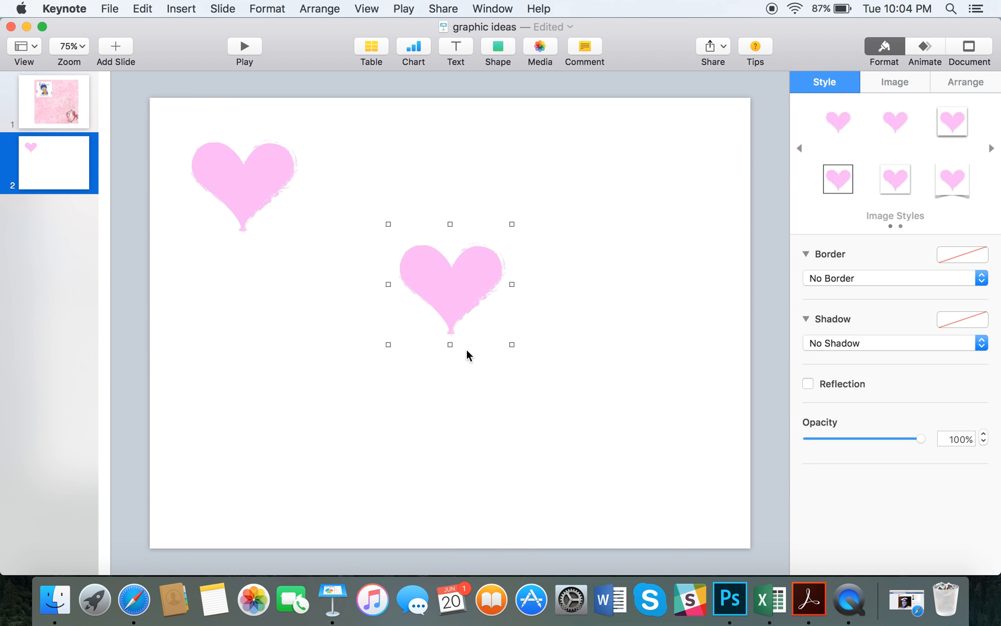
- Edit the copied heart's mask, widening it and rescaling the picture so the black-outlined pink heart sits inside
{"action": "double_click", "coordinate": [455, 305]}
{"action": "mouse_move", "coordinate": [428, 305]}
{"action": "left_mouse_down"}
{"action": "mouse_move", "coordinate": [521, 255]}
{"action": "mouse_move", "coordinate": [526, 247]}
{"action": "mouse_move", "coordinate": [440, 306]}
{"action": "mouse_move", "coordinate": [453, 265]}
{"action": "mouse_move", "coordinate": [458, 284]}
{"action": "mouse_move", "coordinate": [484, 292]}
{"action": "mouse_move", "coordinate": [542, 194]}
{"action": "left_mouse_up"}
{"action": "left_click_drag", "start_coordinate": [484, 300], "coordinate": [565, 235]}
{"action": "left_click_drag", "start_coordinate": [466, 302], "coordinate": [469, 295]}
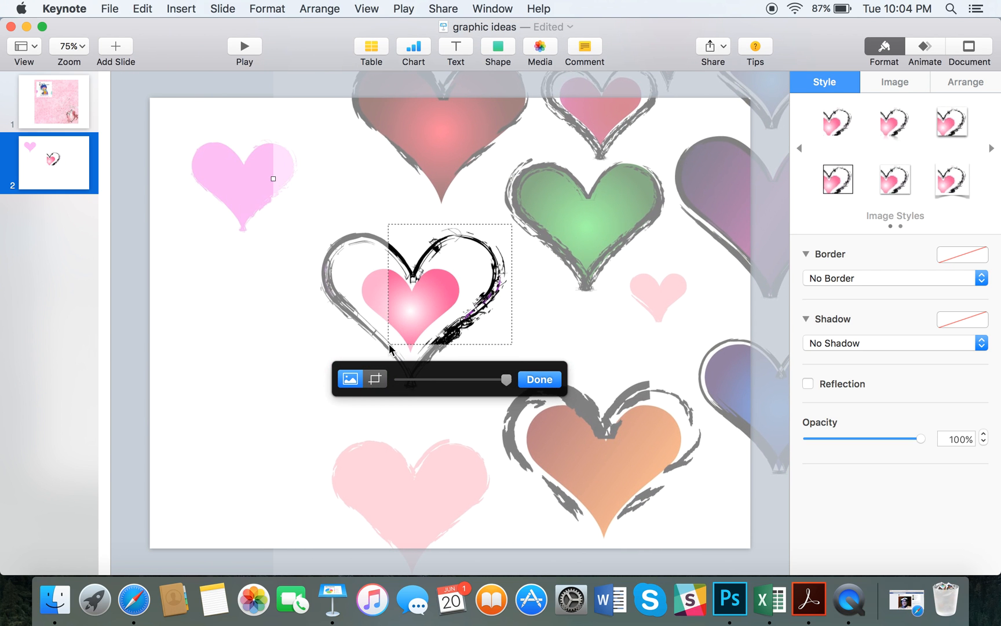
{"action": "left_click_drag", "start_coordinate": [388, 345], "coordinate": [293, 398]}
{"action": "left_click_drag", "start_coordinate": [506, 379], "coordinate": [418, 418]}
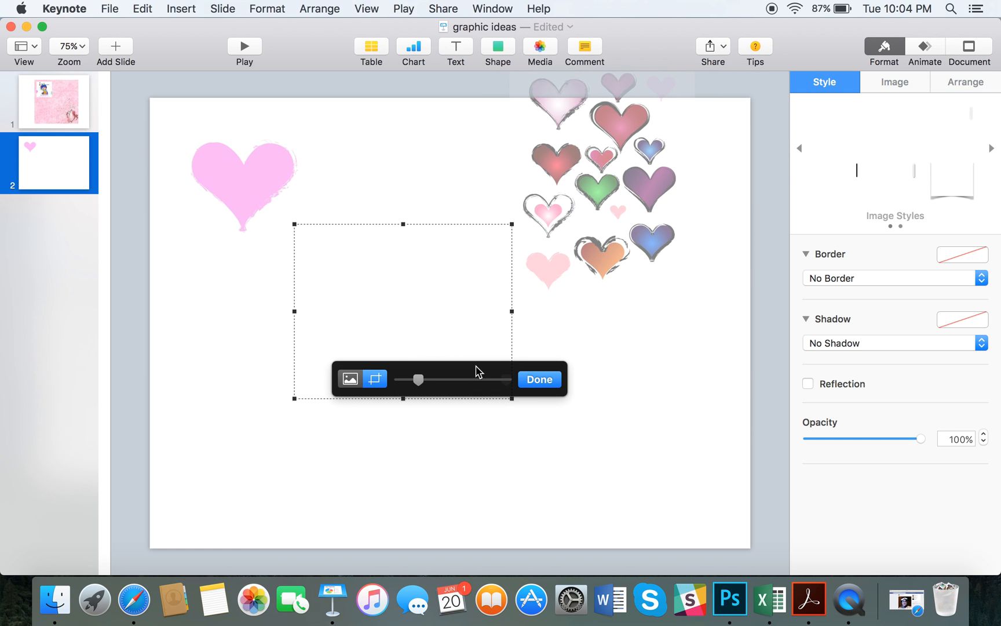
{"action": "left_click_drag", "start_coordinate": [405, 452], "coordinate": [491, 461]}
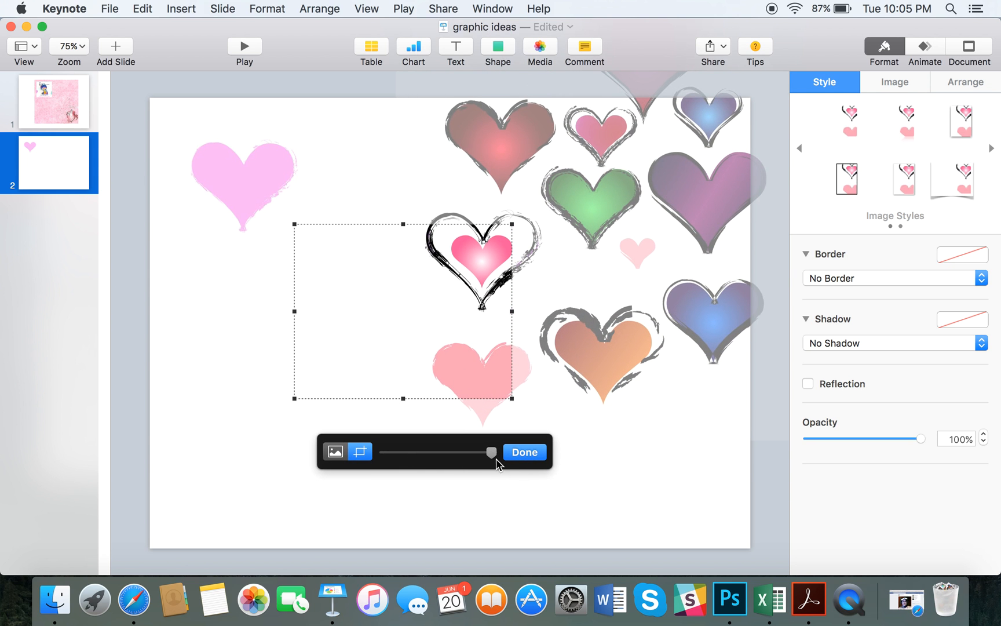
{"action": "left_click_drag", "start_coordinate": [489, 324], "coordinate": [429, 379]}
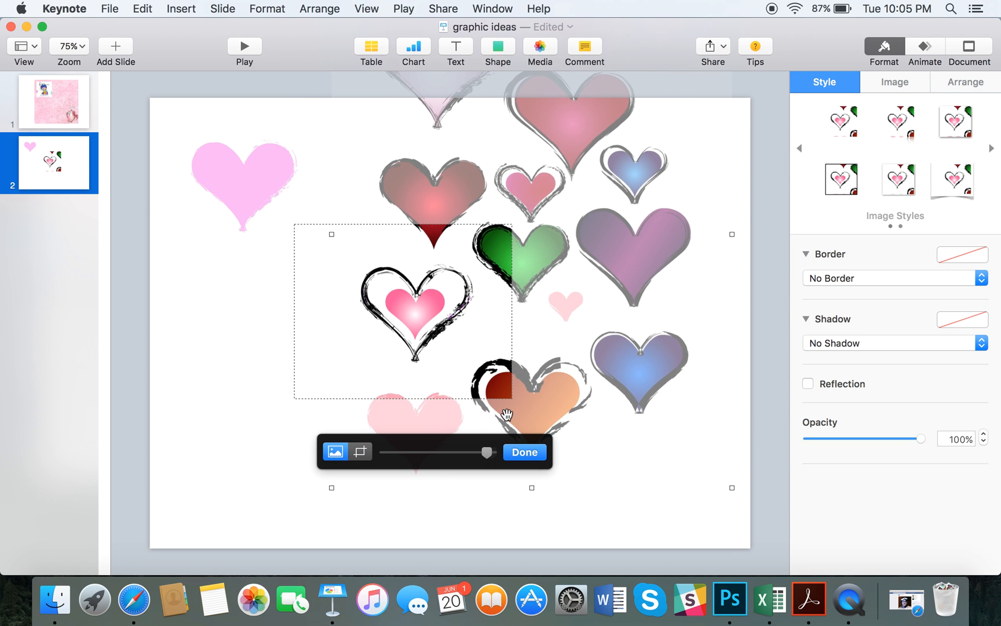
- Crop the copy's mask tightly around the black-outlined pink heart and finish the mask edit
{"action": "left_click", "coordinate": [360, 452]}
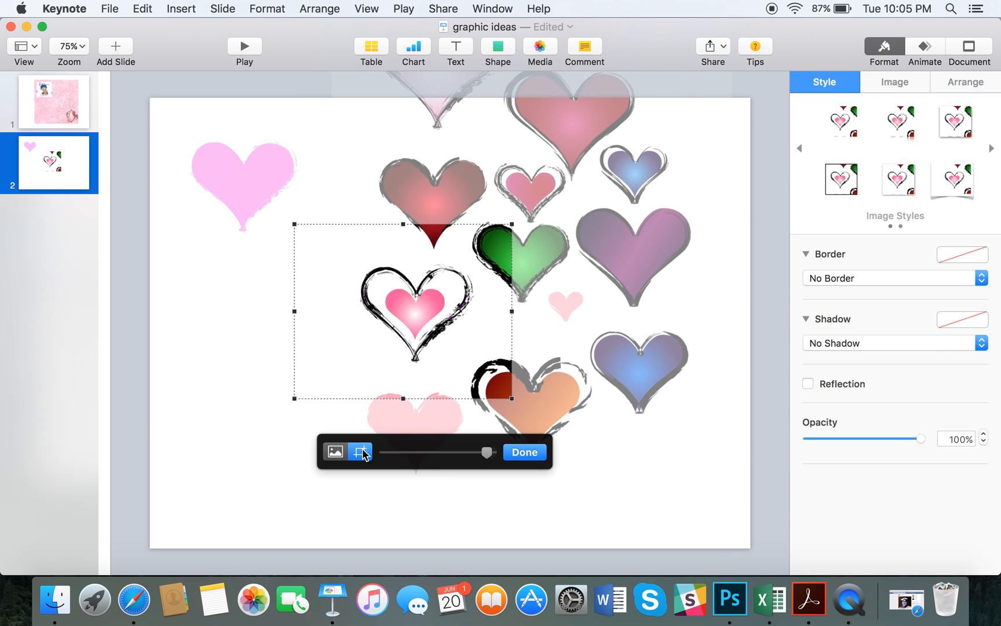
{"action": "left_click", "coordinate": [335, 452]}
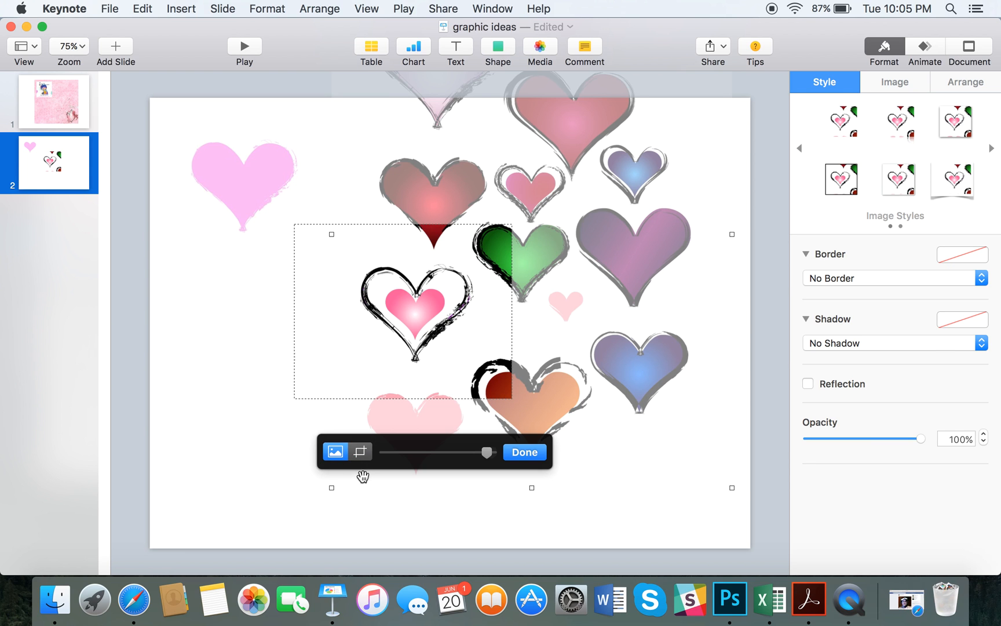
{"action": "left_click", "coordinate": [361, 454]}
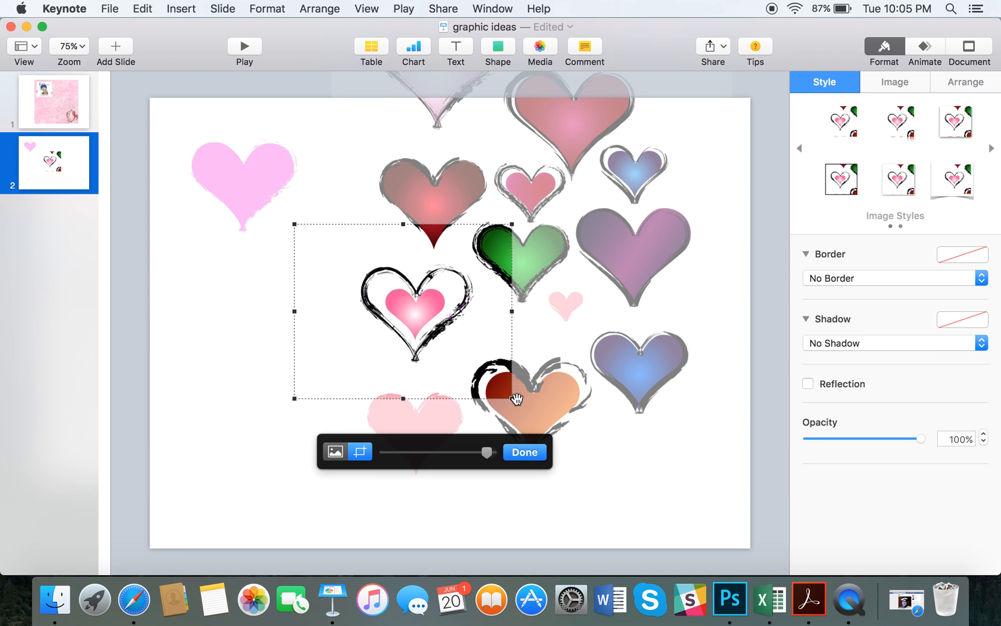
{"action": "left_click_drag", "start_coordinate": [512, 399], "coordinate": [479, 365]}
{"action": "left_click_drag", "start_coordinate": [295, 224], "coordinate": [345, 260]}
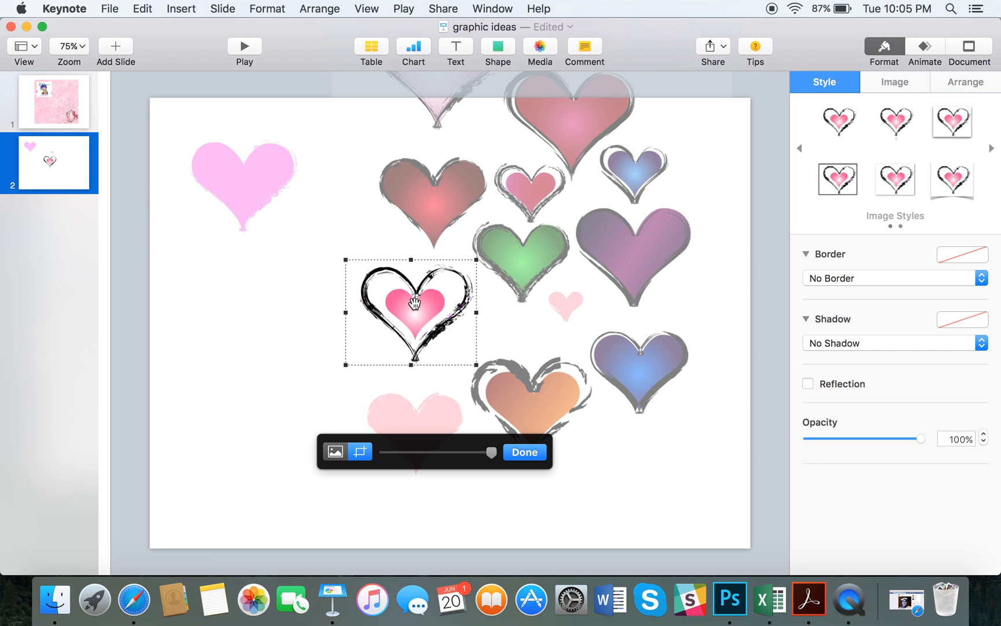
{"action": "left_click", "coordinate": [413, 301]}
{"action": "left_click", "coordinate": [517, 454]}
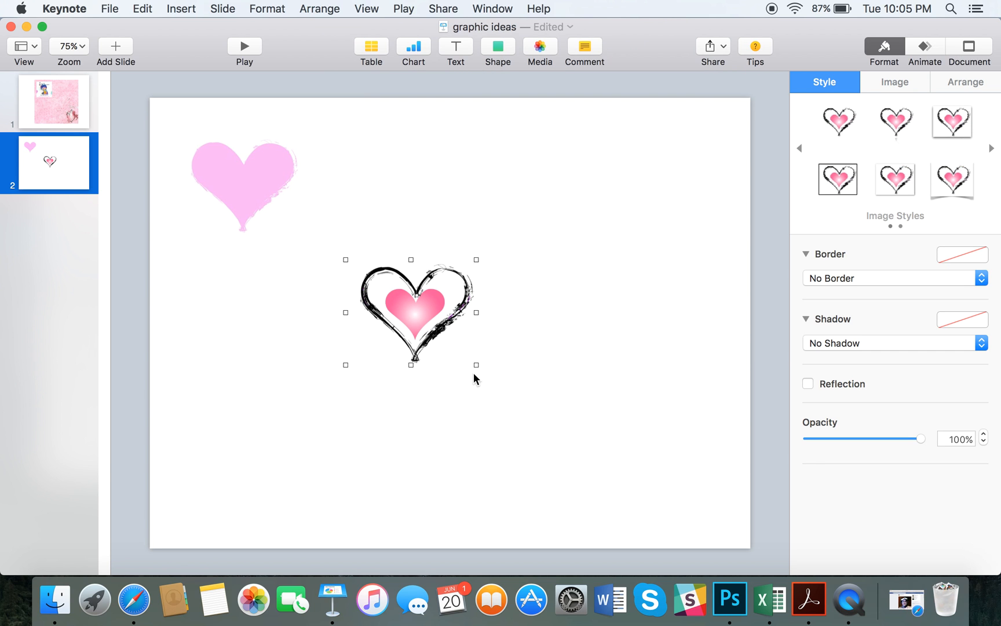
- Enlarge the black-outlined pink heart to roughly twice its size and position it near the centre of slide 2
{"action": "left_click_drag", "start_coordinate": [430, 323], "coordinate": [618, 478]}
{"action": "left_click", "coordinate": [500, 266]}
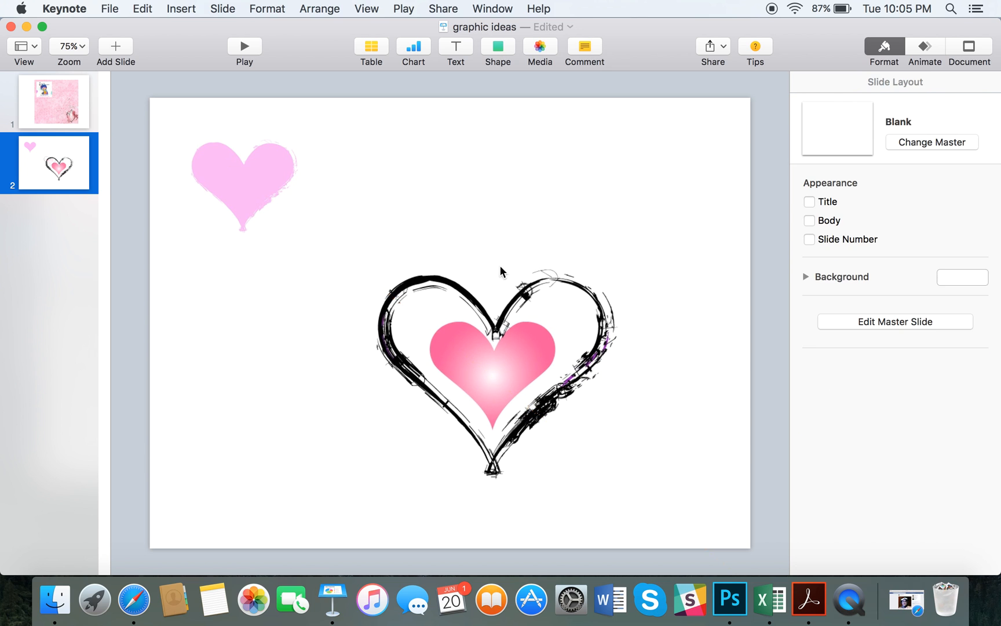
{"action": "left_click", "coordinate": [491, 374]}
{"action": "left_click_drag", "start_coordinate": [508, 362], "coordinate": [500, 342]}
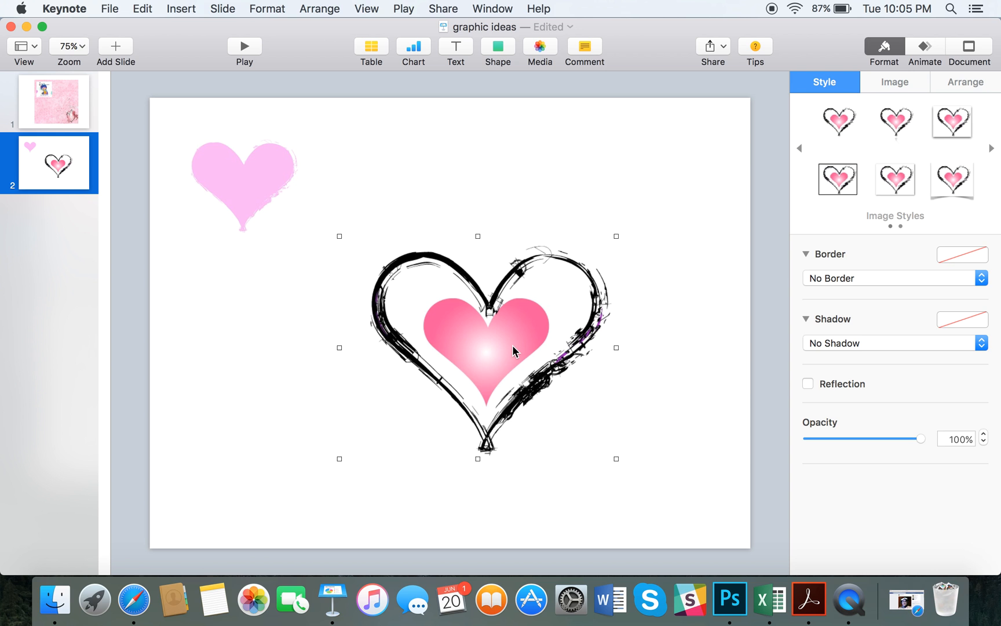
- Paste the black-outlined heart onto slide 1, shrink it, and place it below the Love Nouveau cover
{"action": "left_click", "coordinate": [78, 98]}
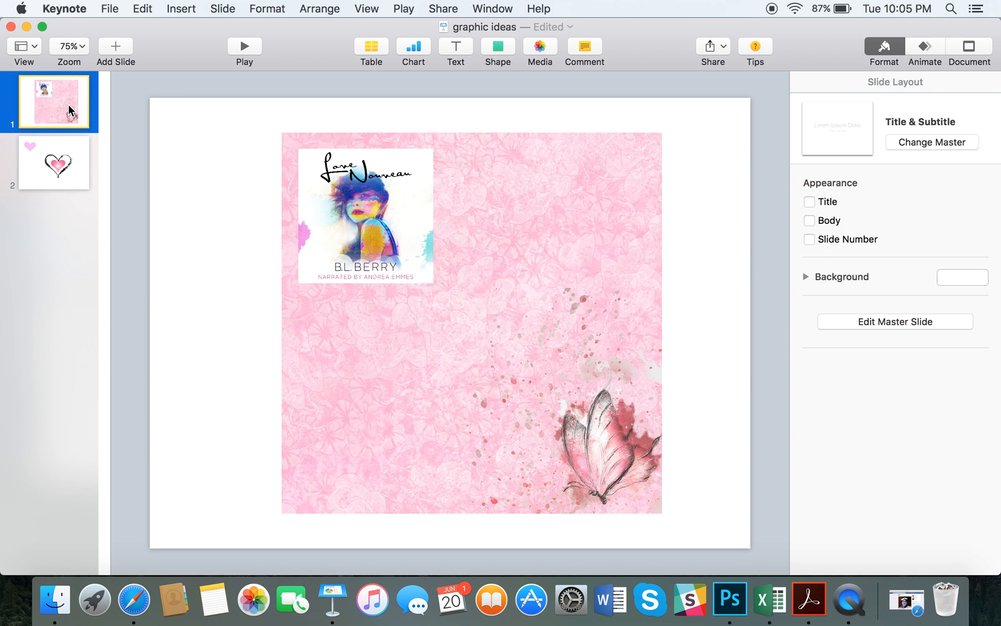
{"action": "key", "text": "super+v"}
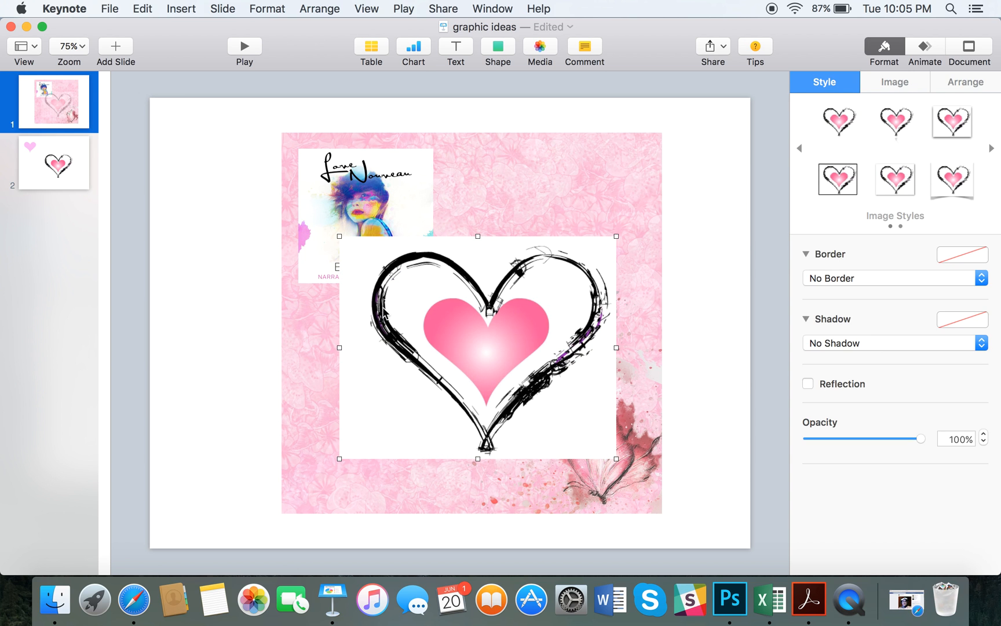
{"action": "left_click_drag", "start_coordinate": [617, 237], "coordinate": [507, 321]}
{"action": "left_click_drag", "start_coordinate": [439, 409], "coordinate": [323, 468]}
{"action": "left_click_drag", "start_coordinate": [390, 386], "coordinate": [378, 397]}
{"action": "left_click_drag", "start_coordinate": [352, 443], "coordinate": [439, 370]}
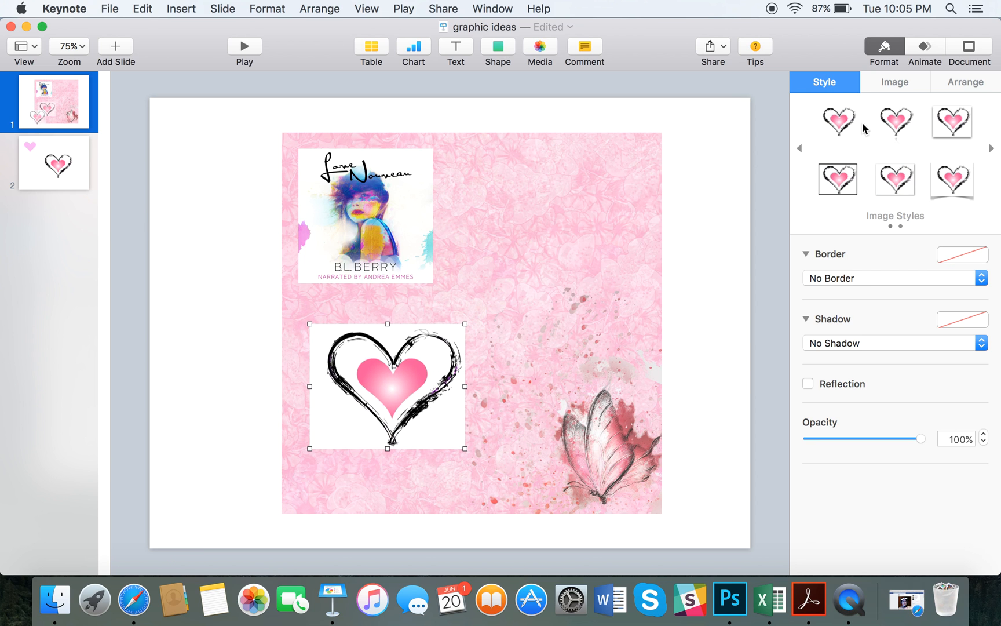
- Try the drop shadow, picture frame, black line border, plain and reflection image styles on the heart image
{"action": "left_click", "coordinate": [951, 127]}
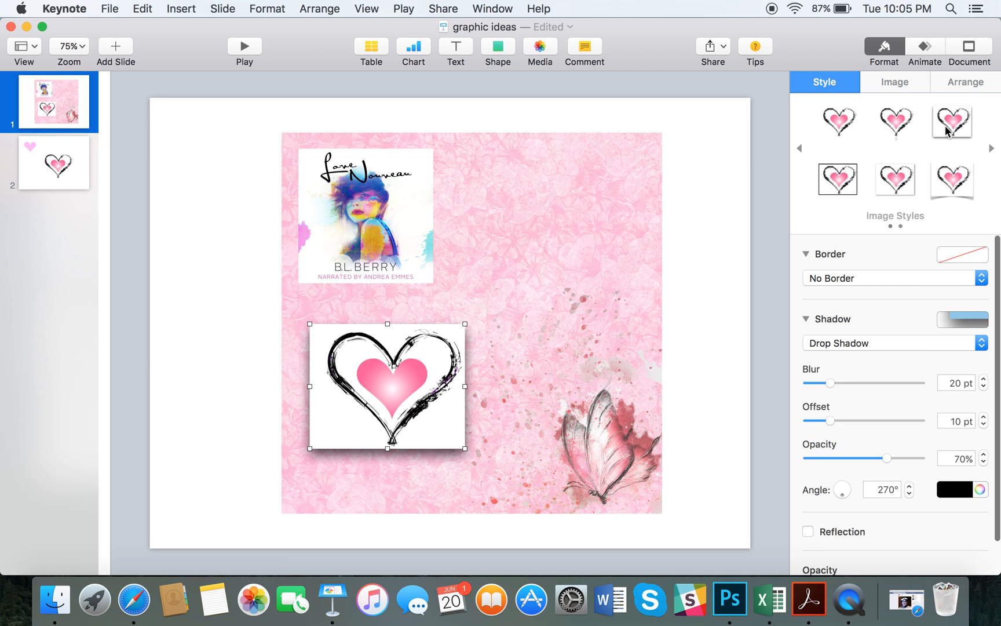
{"action": "left_click", "coordinate": [896, 184]}
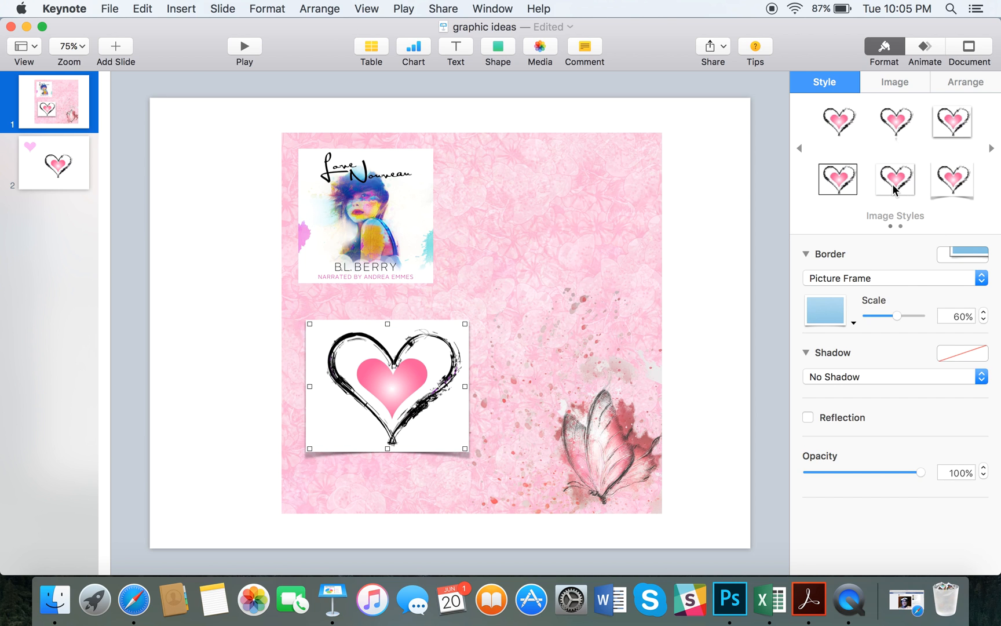
{"action": "left_click", "coordinate": [840, 189]}
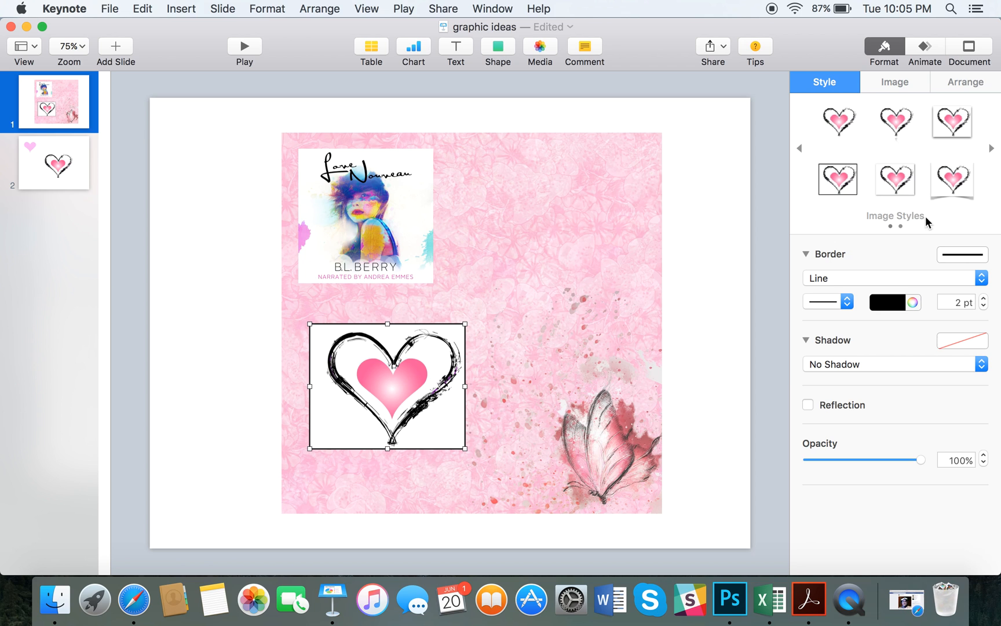
{"action": "left_click", "coordinate": [991, 149]}
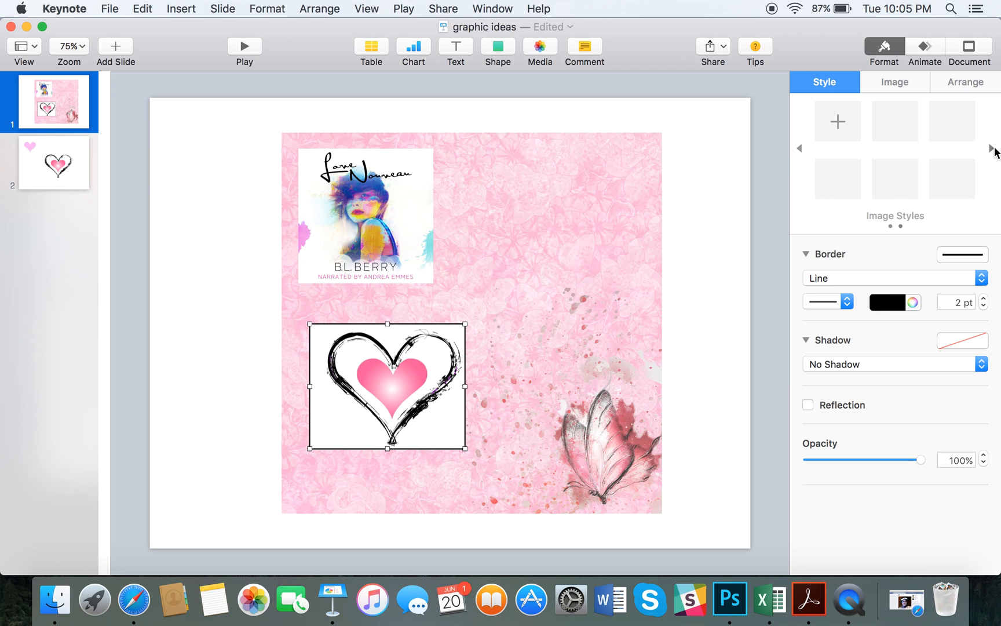
{"action": "left_click", "coordinate": [798, 150]}
{"action": "left_click", "coordinate": [837, 124]}
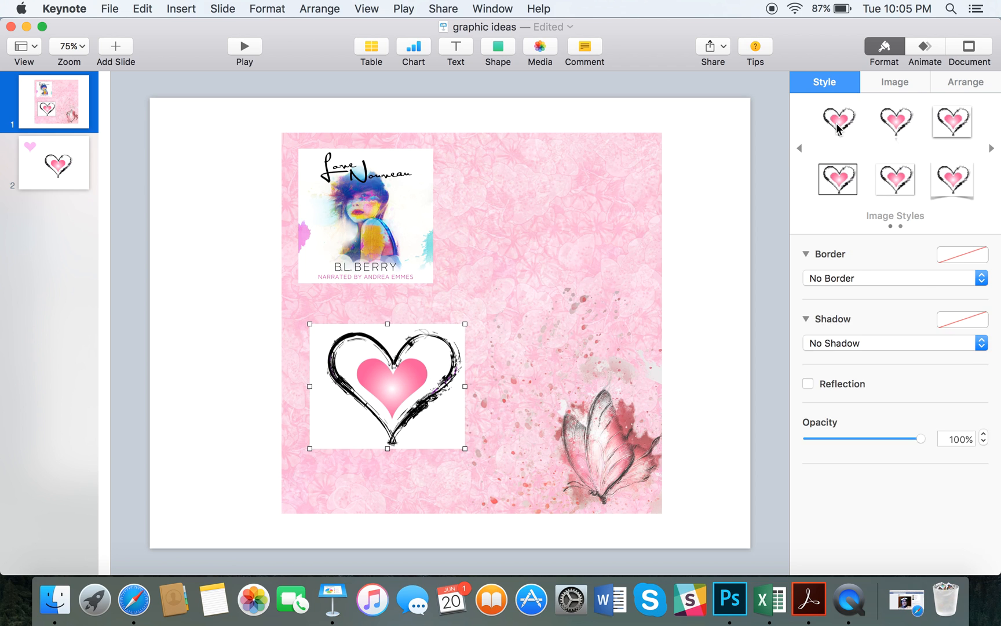
{"action": "left_click", "coordinate": [878, 135]}
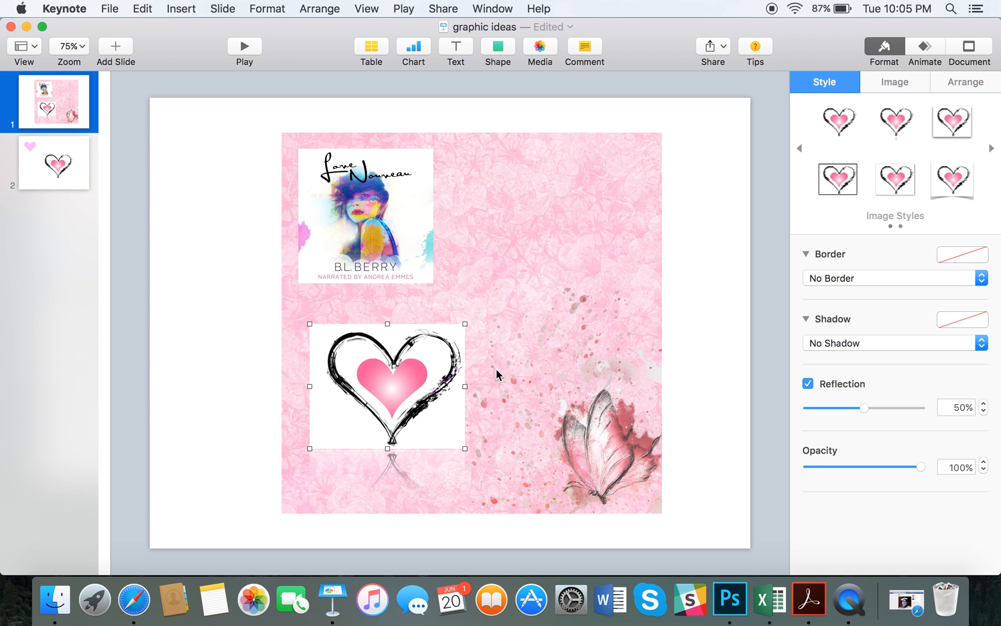
- Compare further image styles on the heart image and apply the drop shadow style
{"action": "left_click", "coordinate": [950, 124]}
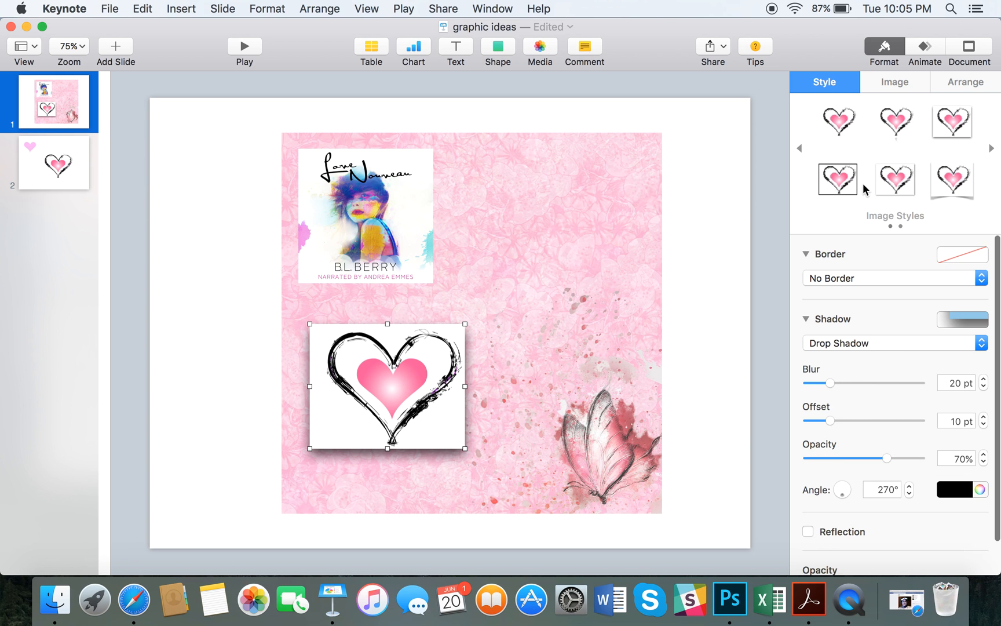
{"action": "left_click", "coordinate": [846, 188]}
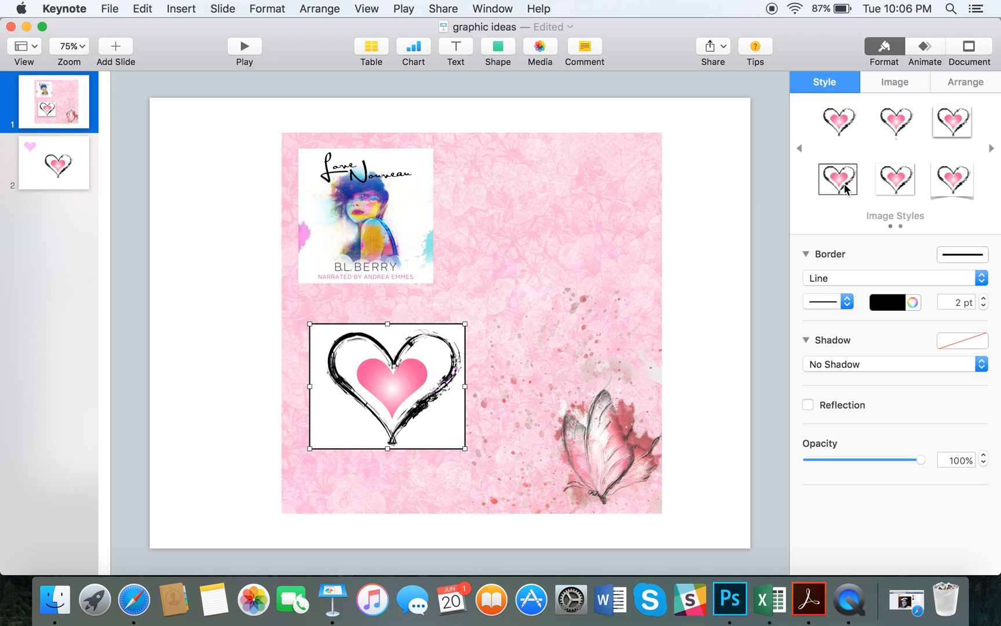
{"action": "left_click", "coordinate": [896, 184]}
{"action": "left_click", "coordinate": [945, 187]}
{"action": "left_click", "coordinate": [952, 133]}
- Move the heart image to the pink background's lower-right corner and enlarge it, and enlarge the Love Nouveau cover in the opposite corner
{"action": "left_click_drag", "start_coordinate": [369, 371], "coordinate": [567, 432]}
{"action": "left_click_drag", "start_coordinate": [506, 386], "coordinate": [468, 352]}
{"action": "left_click_drag", "start_coordinate": [402, 235], "coordinate": [398, 230]}
{"action": "left_click_drag", "start_coordinate": [431, 278], "coordinate": [463, 309]}
- Apply the drop shadow image style to the Love Nouveau cover, matching the heart image
{"action": "left_click", "coordinate": [514, 279]}
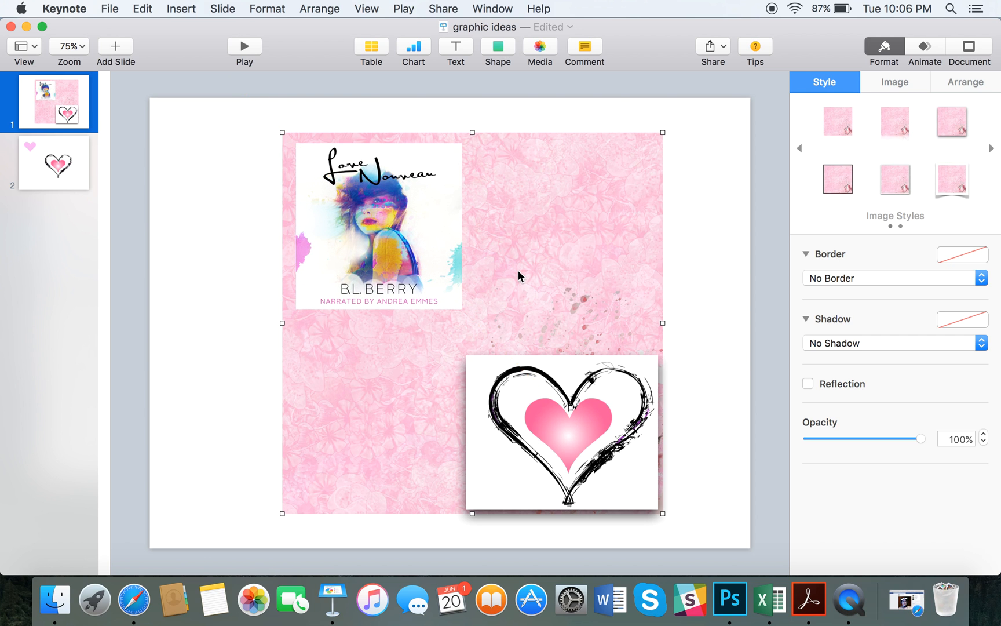
{"action": "left_click", "coordinate": [391, 255]}
{"action": "left_click", "coordinate": [835, 342]}
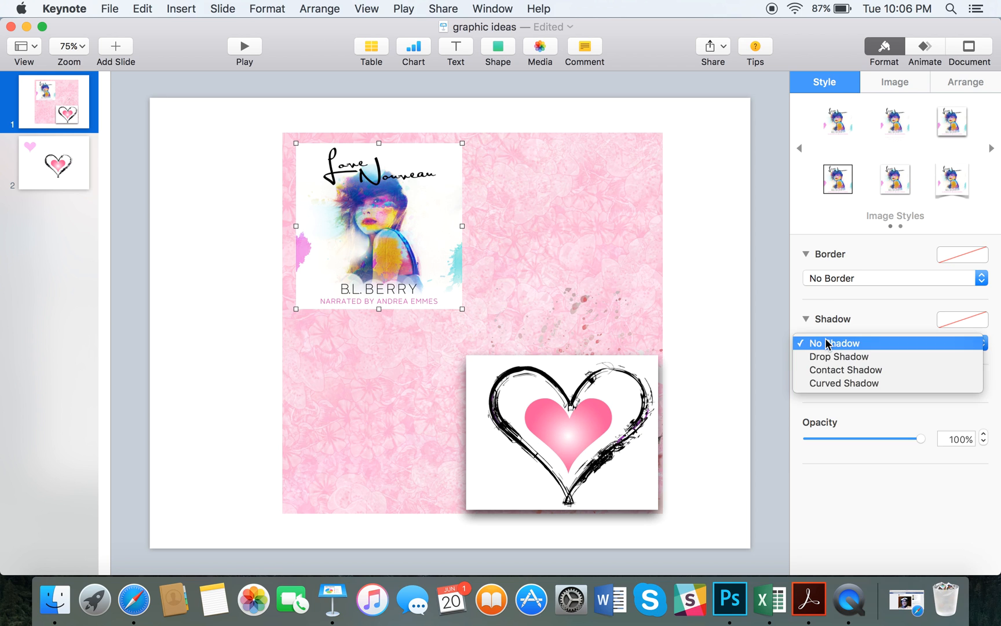
{"action": "left_click", "coordinate": [830, 284]}
{"action": "left_click", "coordinate": [830, 284]}
{"action": "left_click", "coordinate": [936, 189]}
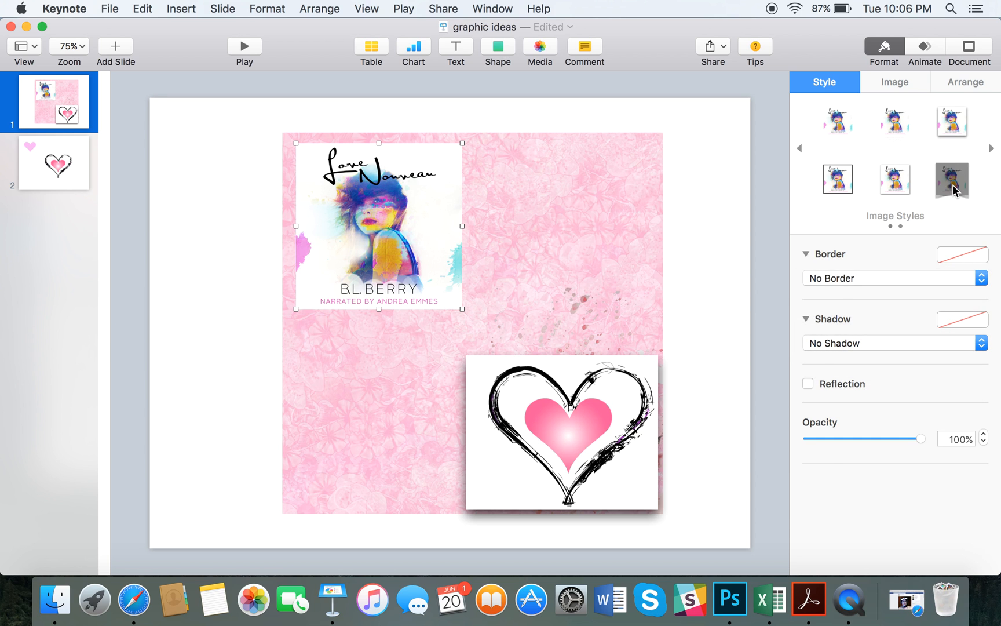
{"action": "left_click", "coordinate": [952, 185]}
{"action": "left_click", "coordinate": [951, 137]}
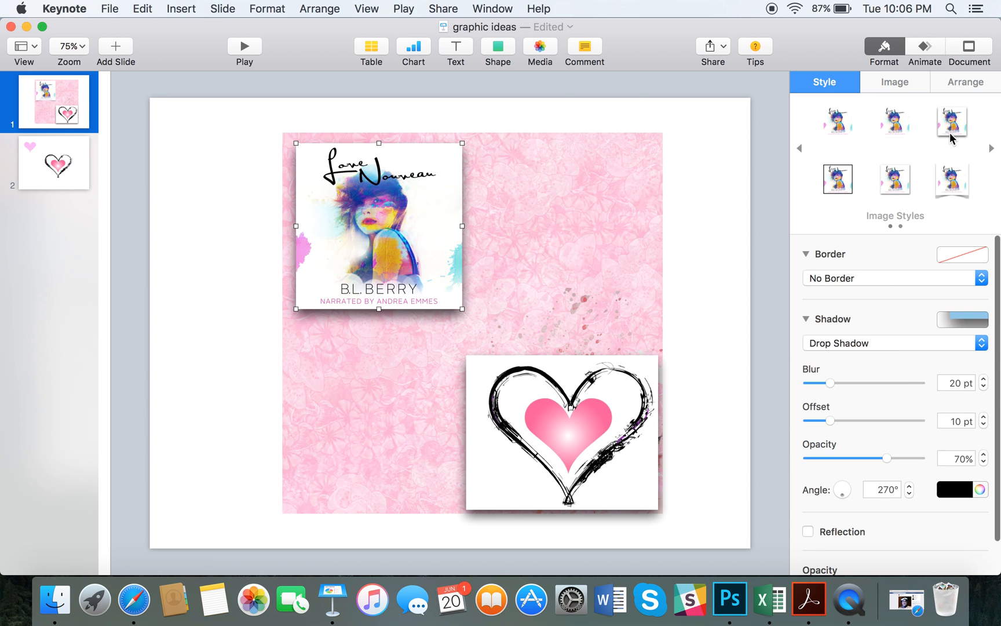
{"action": "left_click", "coordinate": [447, 357]}
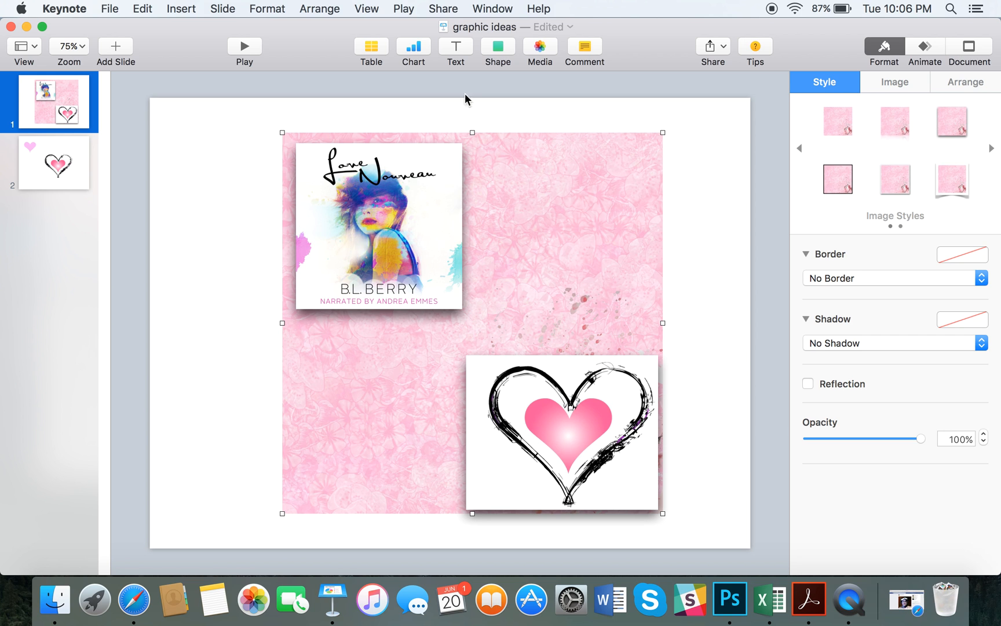
- Add a text box to the upper-right area of the pink background reading "New Audiobook"
{"action": "left_click", "coordinate": [456, 47]}
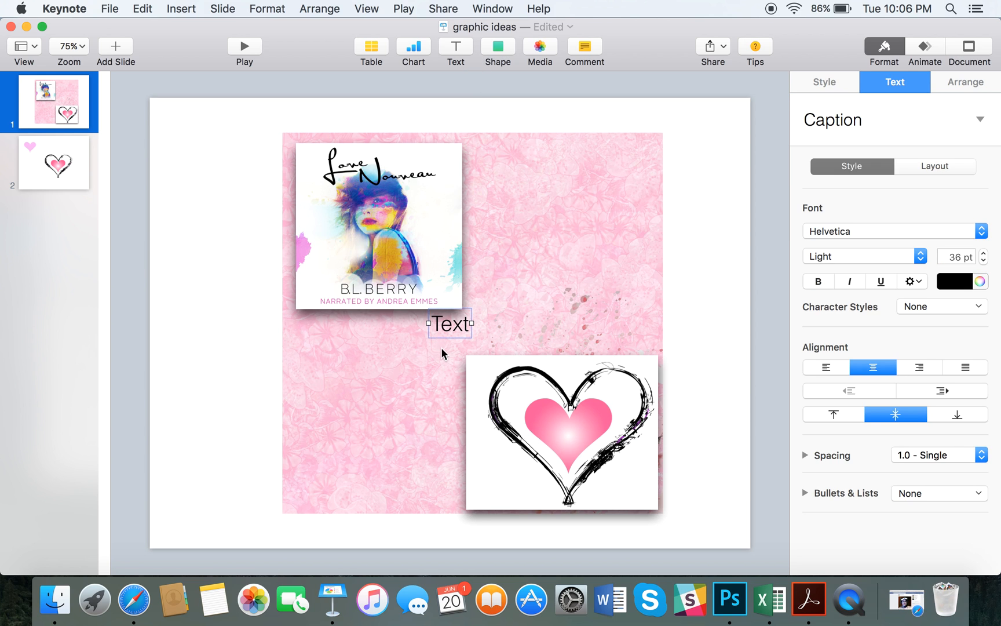
{"action": "left_click_drag", "start_coordinate": [453, 335], "coordinate": [525, 189]}
{"action": "double_click", "coordinate": [526, 182]}
{"action": "key", "text": "BackSpace"}
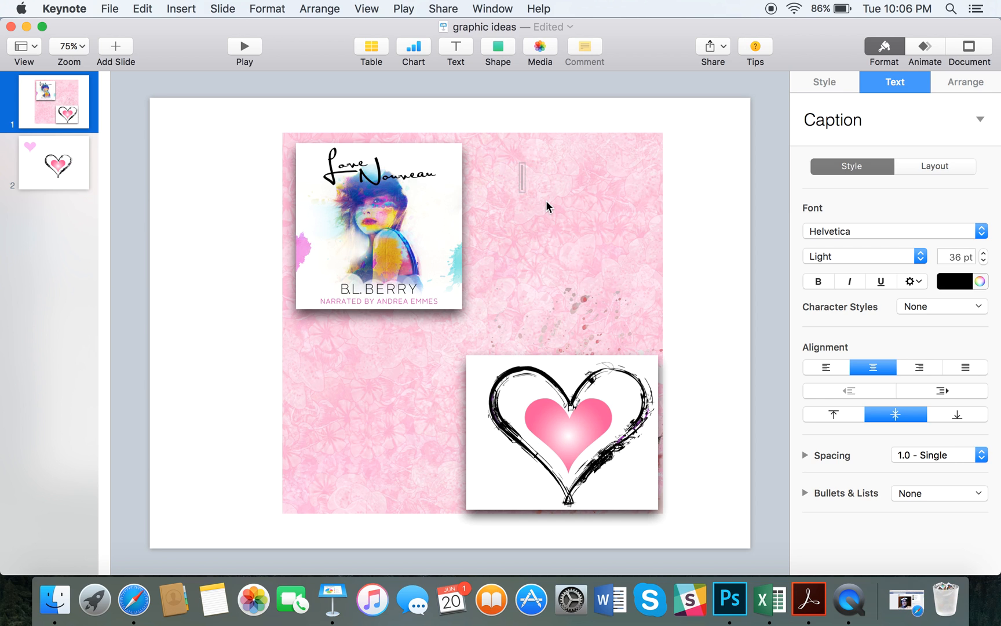
{"action": "type", "text": "New Audiobook"}
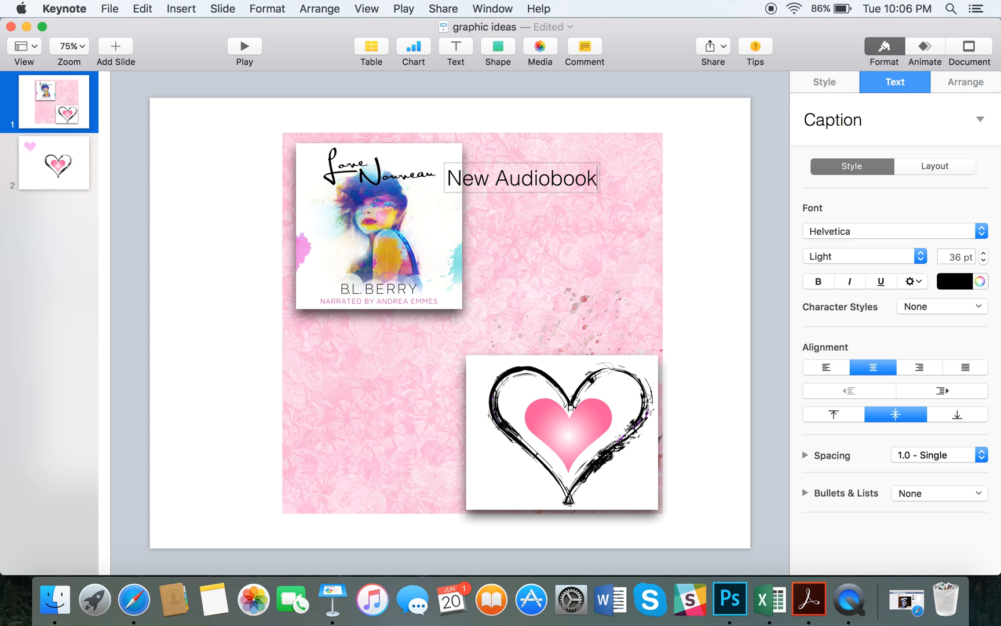
- Add the caption lines "Love Nouveau", "Narrated by" and the narrator's name, and move the text box clear of the cover
{"action": "key", "text": "Return"}
{"action": "type", "text": "by"}
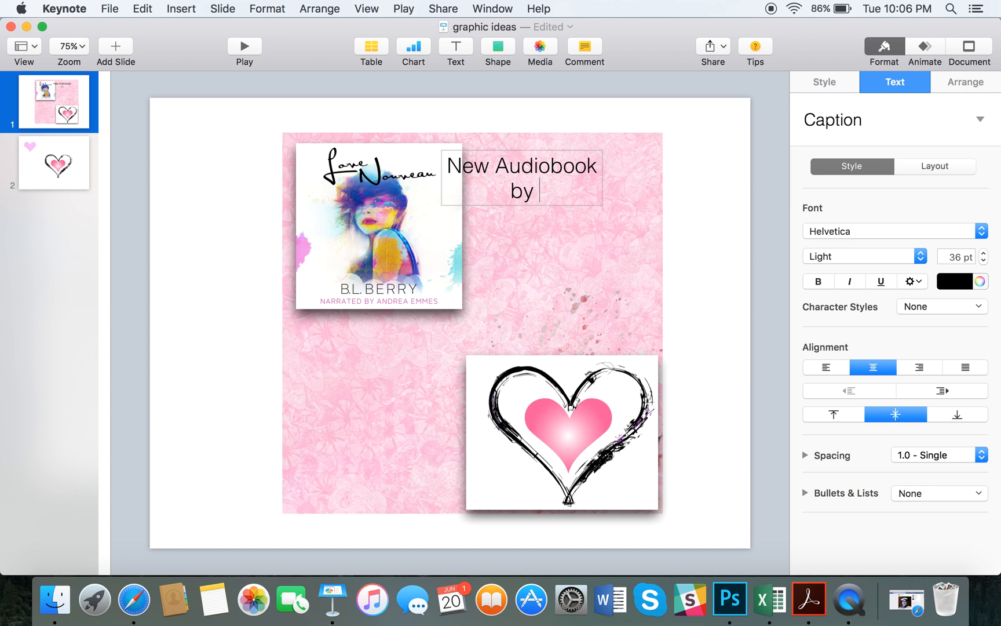
{"action": "key", "text": "BackSpace"}
{"action": "key", "text": "BackSpace"}
{"action": "type", "text": "Loul"}
{"action": "key", "text": "BackSpace"}
{"action": "key", "text": "BackSpace"}
{"action": "key", "text": "BackSpace"}
{"action": "type", "text": "ove Nouveau"}
{"action": "key", "text": "Return"}
{"action": "type", "text": "Narrated by"}
{"action": "key", "text": "Return"}
{"action": "type", "text": "Andrea Emmes"}
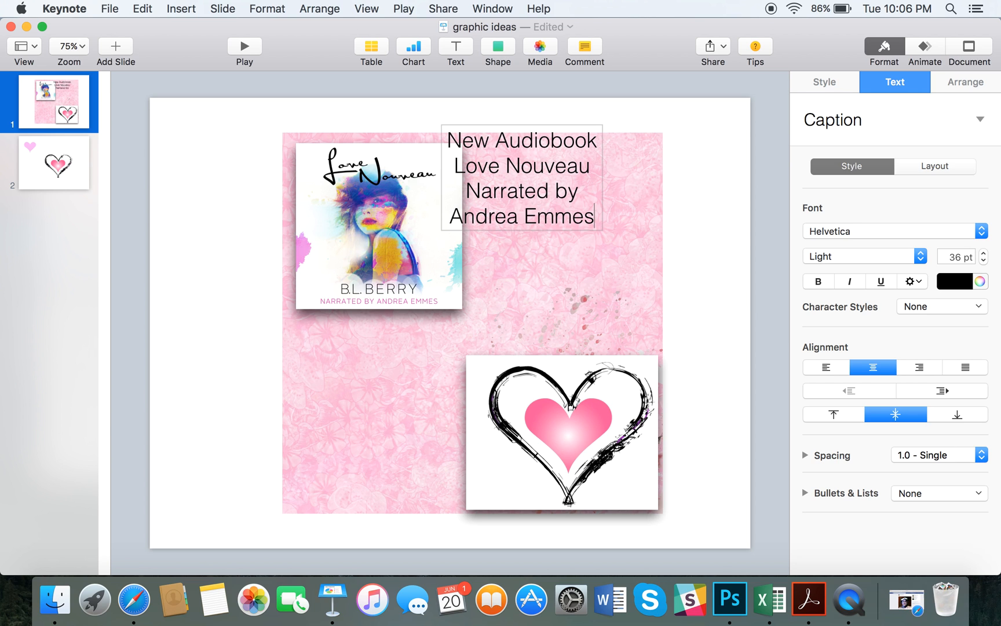
{"action": "mouse_move", "coordinate": [562, 229]}
{"action": "left_mouse_down"}
{"action": "mouse_move", "coordinate": [584, 253]}
{"action": "mouse_move", "coordinate": [574, 239]}
{"action": "left_mouse_up"}
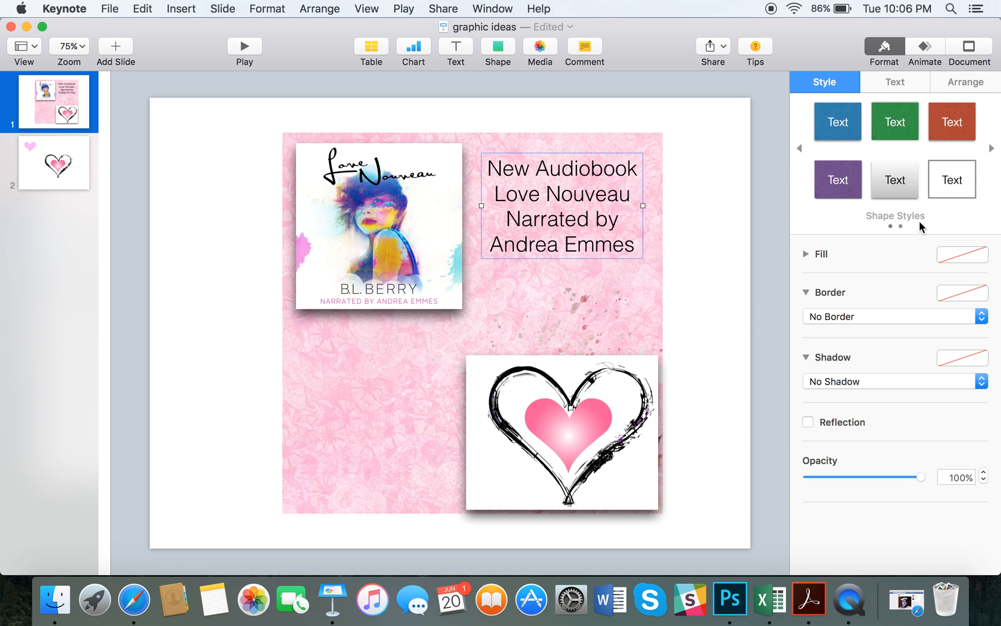
- Try the grey, blue, purple, outlined, red and green shape styles on the caption text box
{"action": "left_click", "coordinate": [899, 192]}
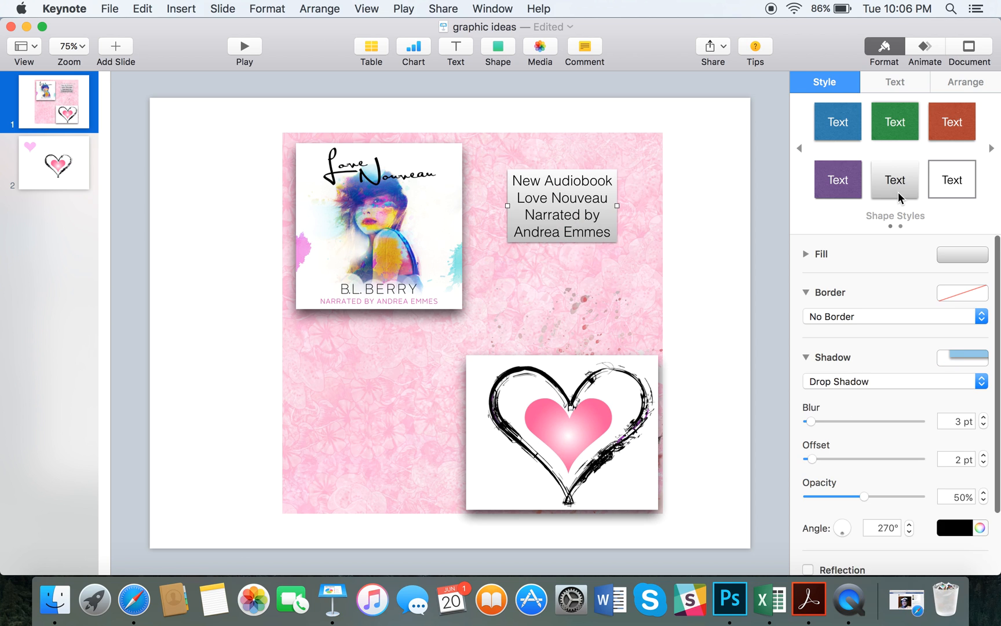
{"action": "left_click", "coordinate": [837, 133]}
{"action": "left_click", "coordinate": [843, 184]}
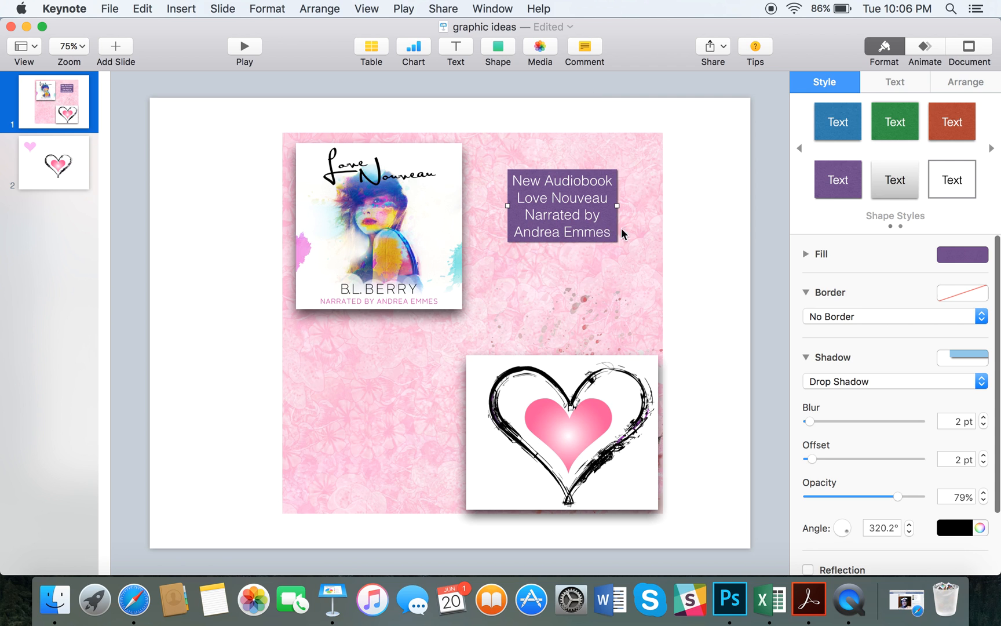
{"action": "left_click", "coordinate": [955, 196]}
{"action": "left_click", "coordinate": [945, 133]}
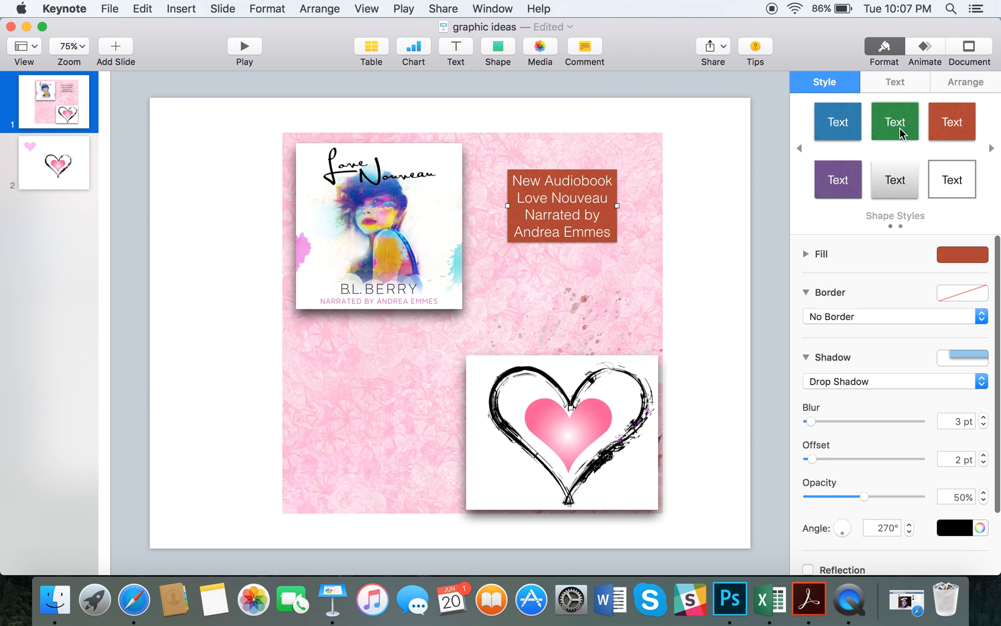
{"action": "left_click", "coordinate": [899, 128]}
- Apply the unfilled outline shape style to the caption text box after comparing it with the grey one
{"action": "left_click", "coordinate": [945, 185]}
{"action": "left_click", "coordinate": [898, 183]}
{"action": "left_click", "coordinate": [952, 191]}
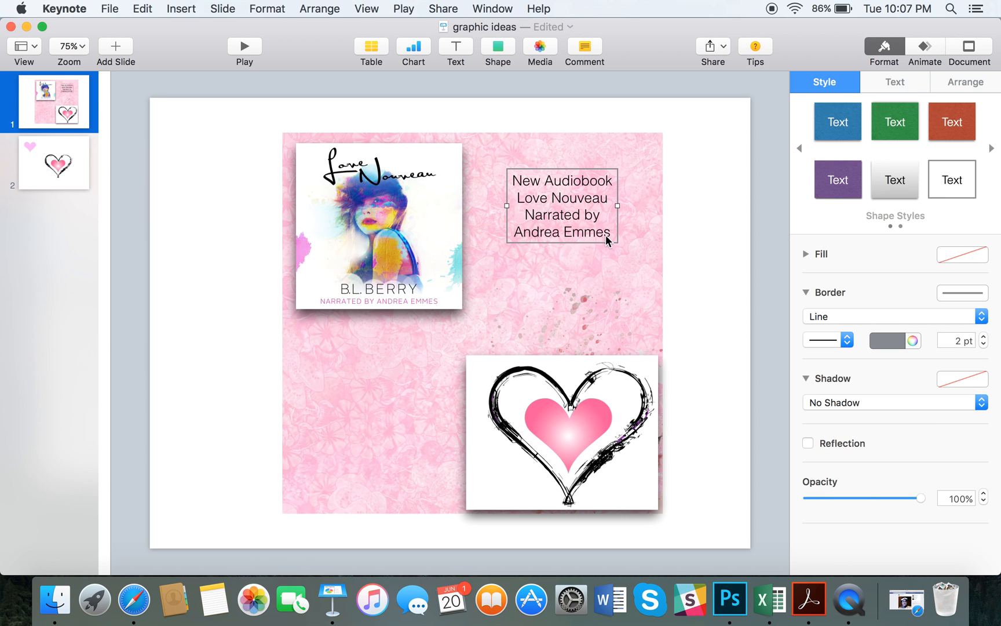
- Try white and light purple on the whole caption text, and set its colour back to black
{"action": "left_click", "coordinate": [582, 214]}
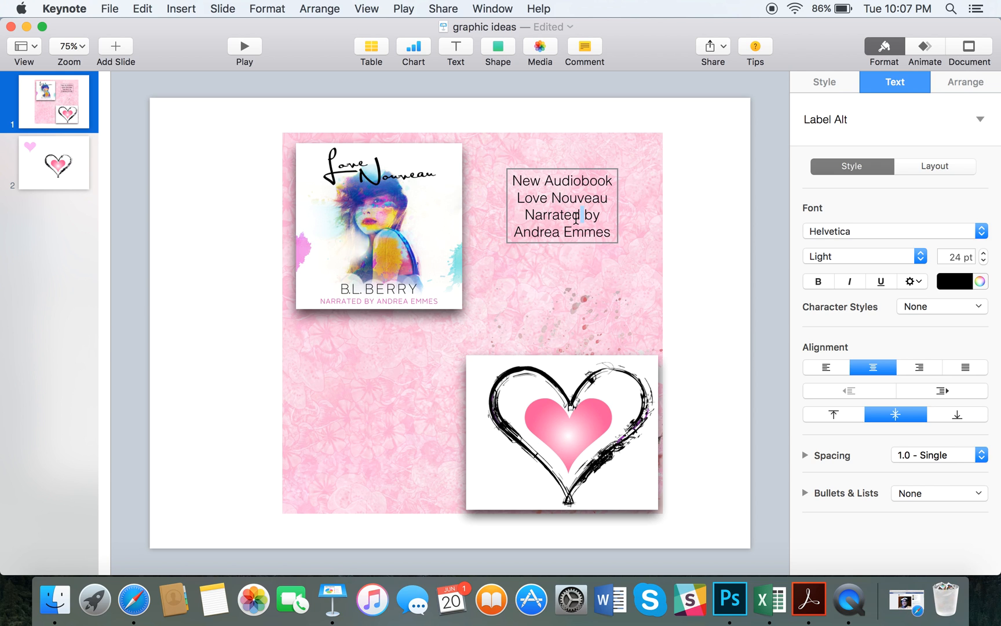
{"action": "key", "text": "super+a"}
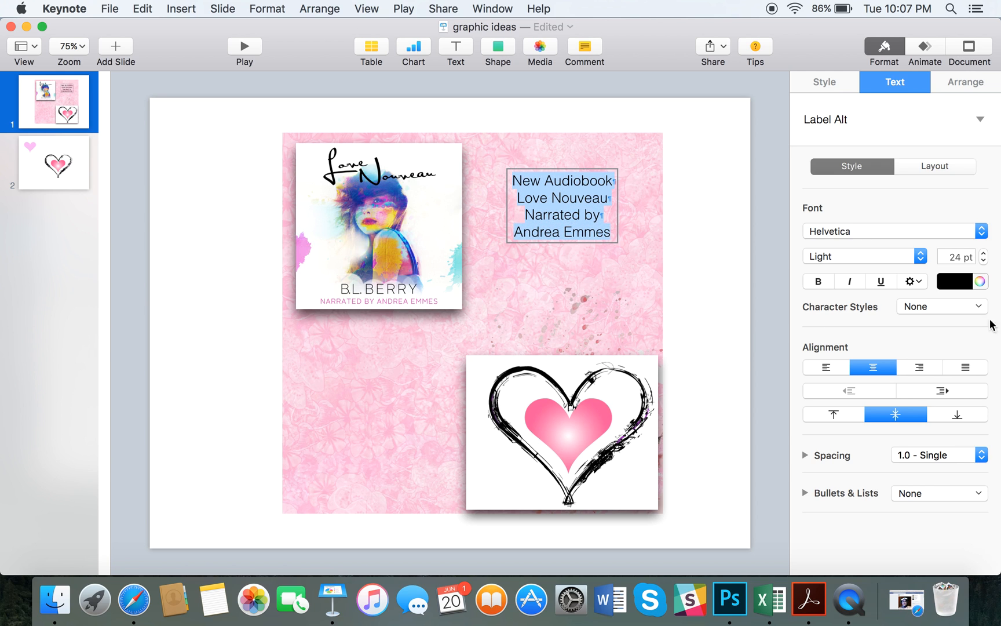
{"action": "left_click", "coordinate": [955, 286]}
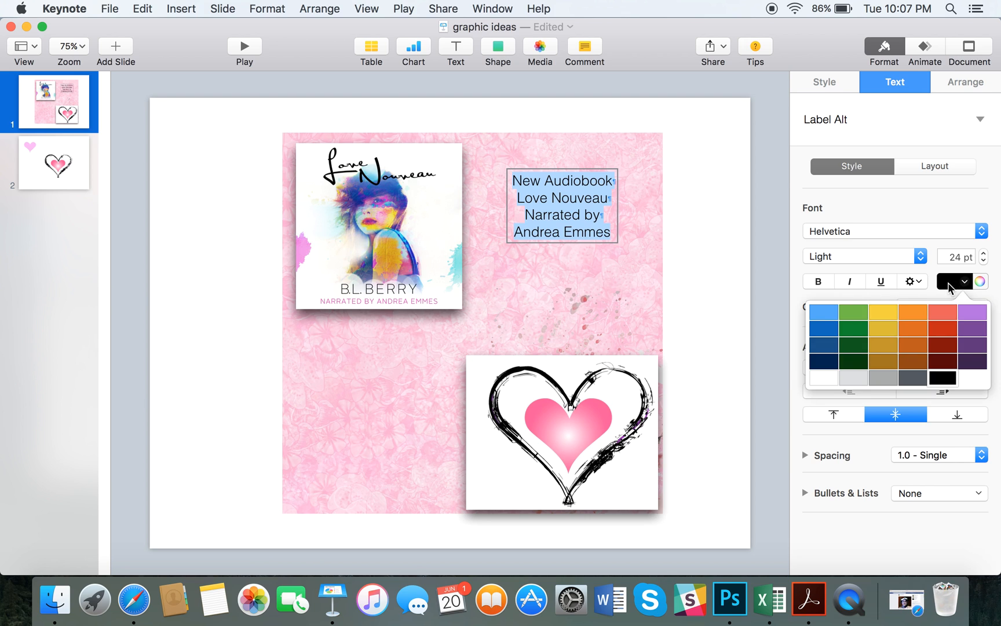
{"action": "left_click", "coordinate": [826, 379]}
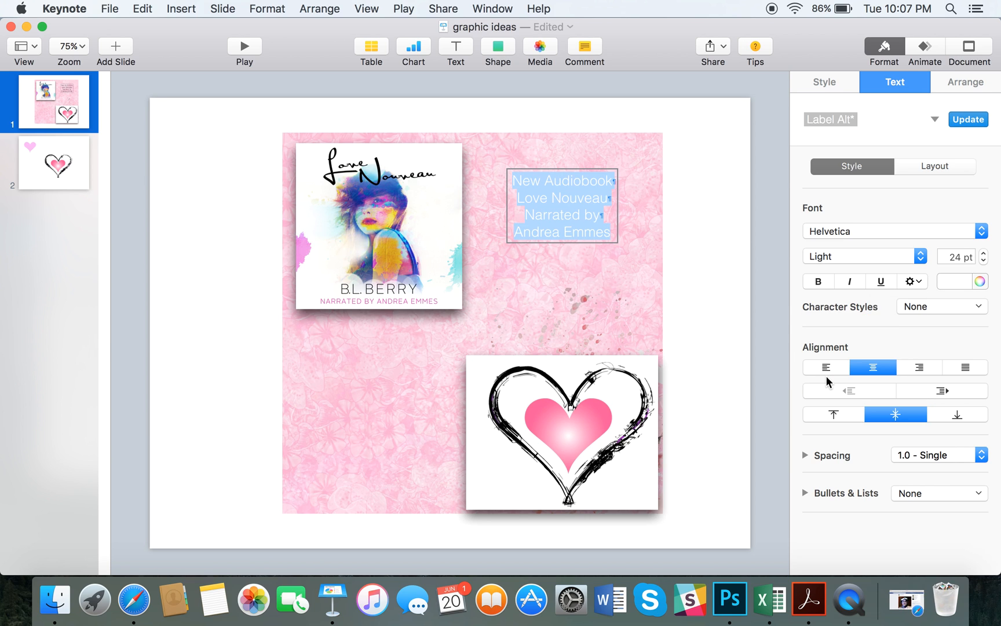
{"action": "left_click", "coordinate": [955, 283]}
{"action": "left_click", "coordinate": [974, 312]}
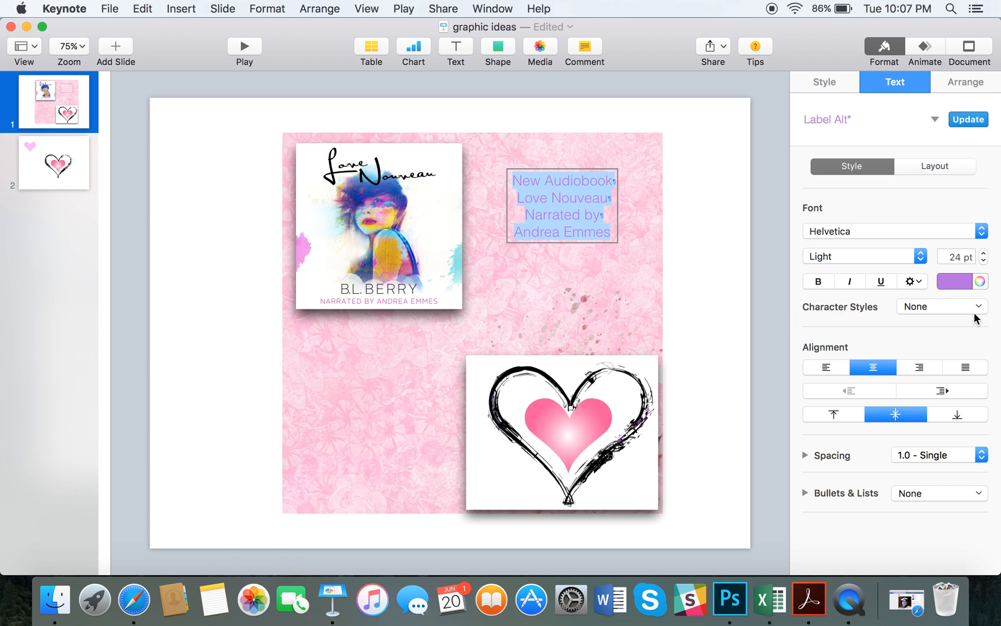
{"action": "left_click", "coordinate": [959, 281]}
{"action": "left_click", "coordinate": [942, 379]}
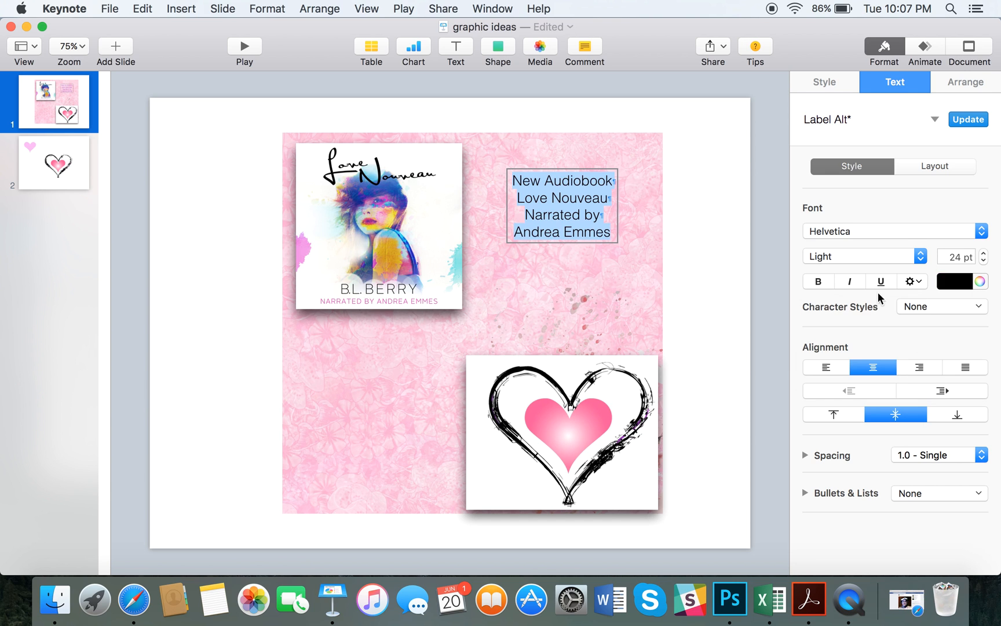
- Set the whole caption's font to Gill Sans at 35 pt, and open the text box's style options
{"action": "left_click", "coordinate": [908, 233]}
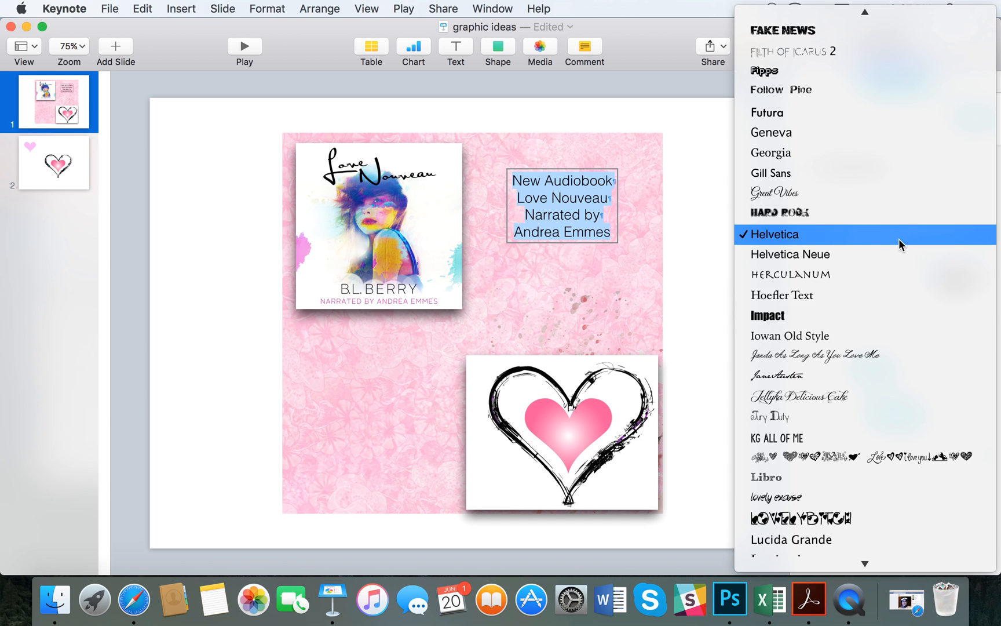
{"action": "left_click", "coordinate": [777, 174]}
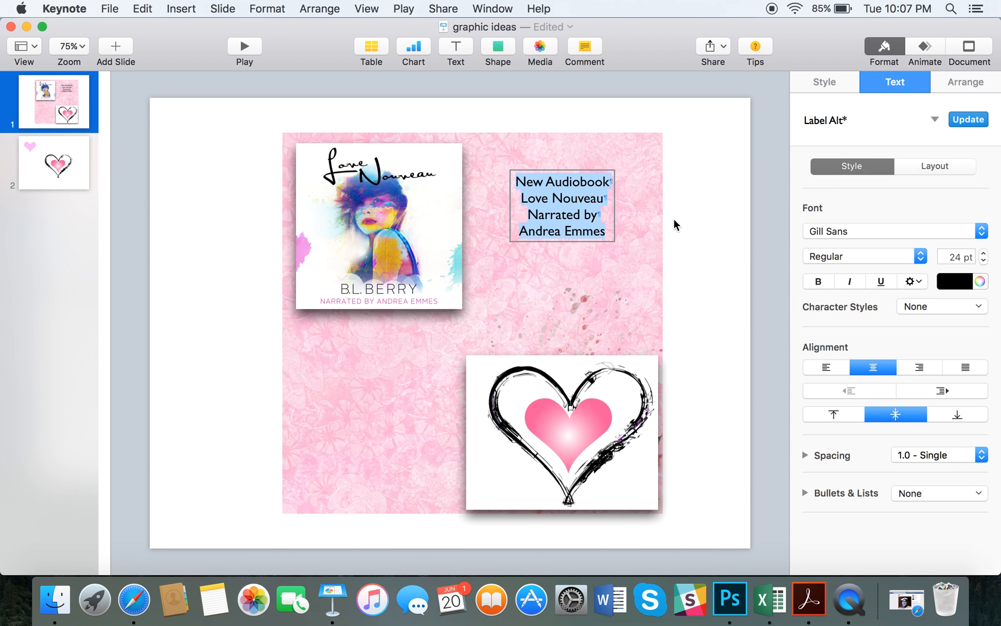
{"action": "left_click", "coordinate": [637, 230]}
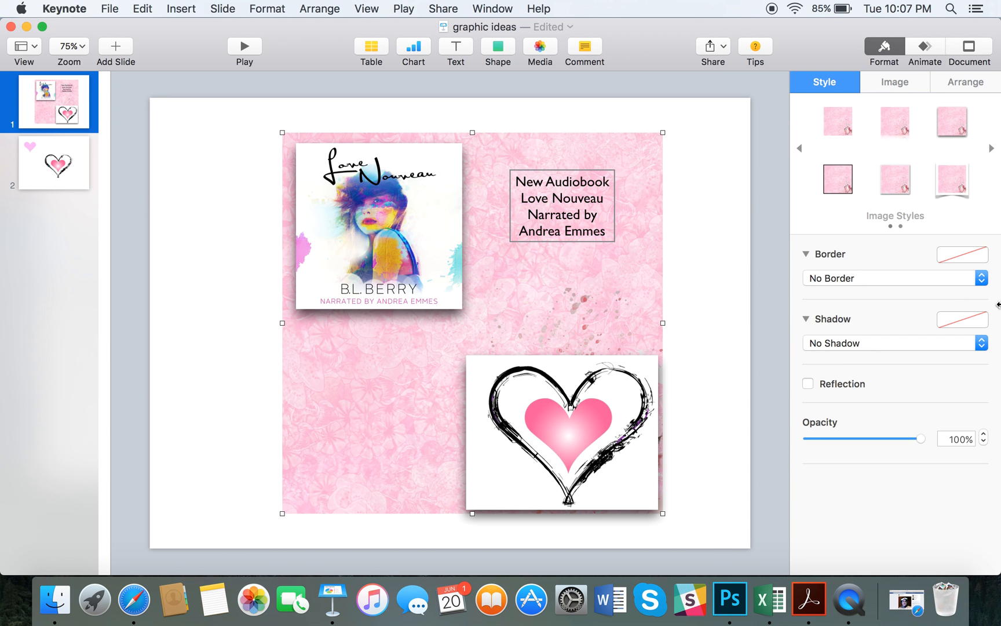
{"action": "triple_click", "coordinate": [589, 221]}
{"action": "key", "text": "super+a"}
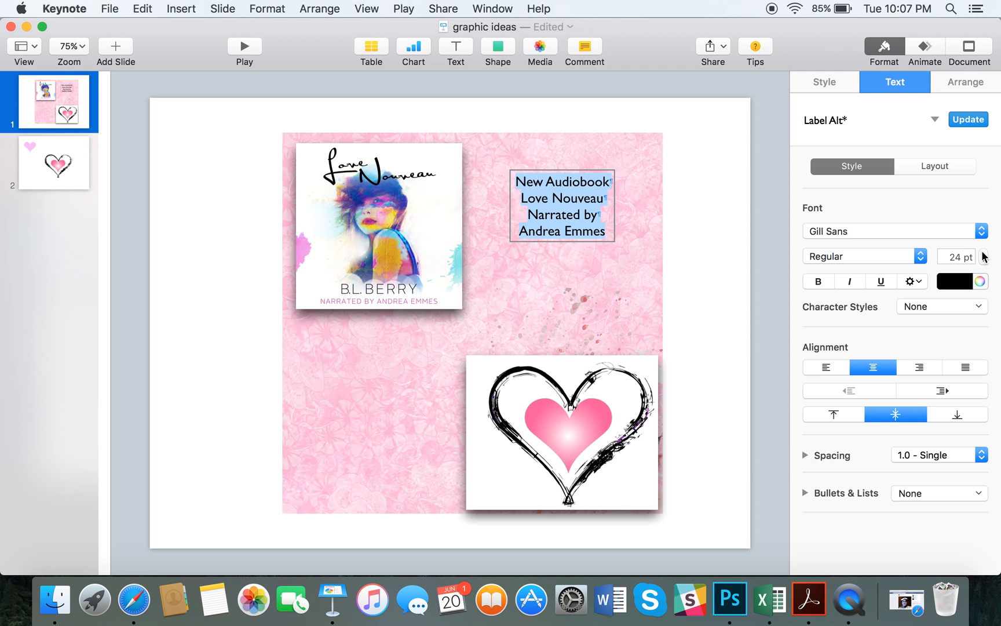
{"action": "left_click_drag", "start_coordinate": [983, 253], "coordinate": [982, 254]}
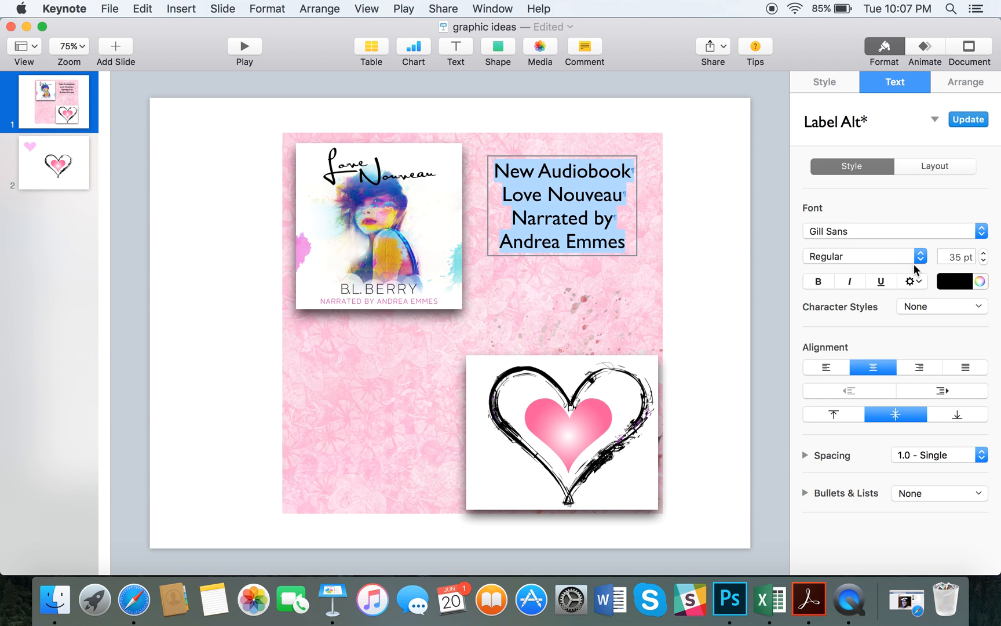
{"action": "left_click", "coordinate": [827, 82]}
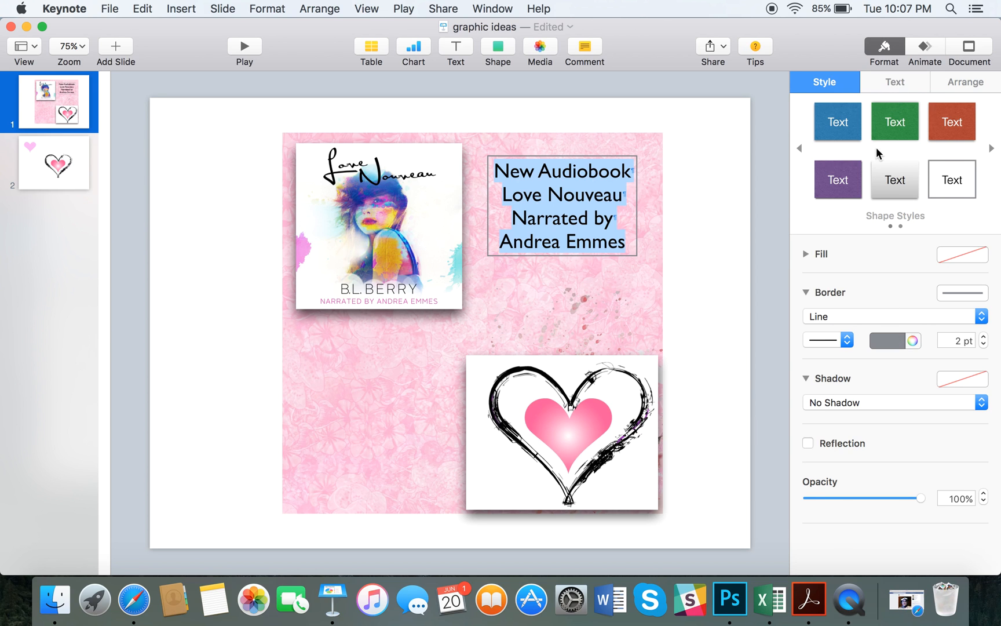
- Reapply the unfilled outline shape style to the caption text box and set its text size to 32 pt
{"action": "left_click", "coordinate": [841, 184]}
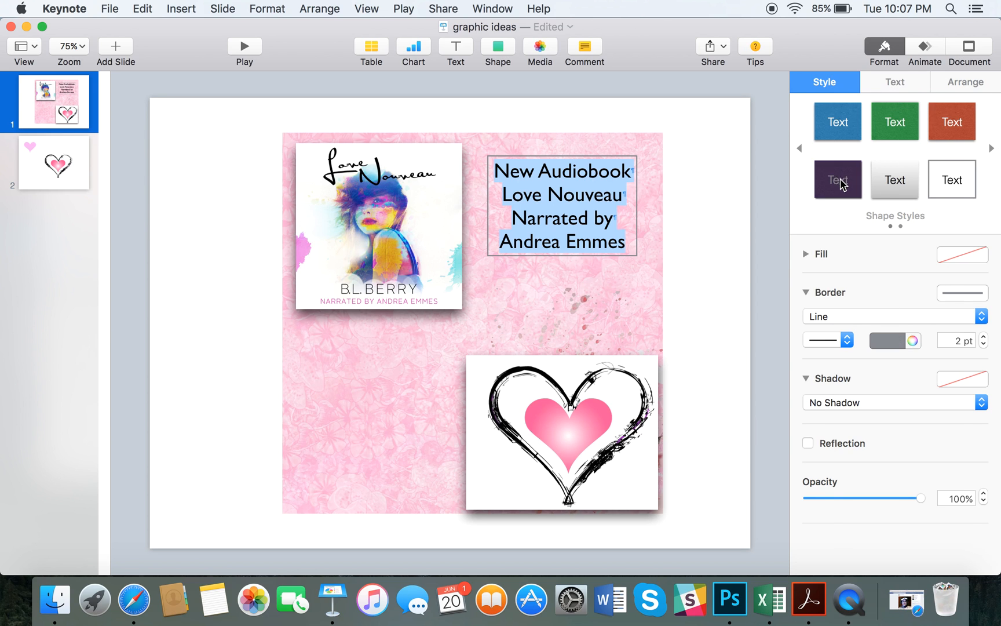
{"action": "left_click", "coordinate": [957, 188]}
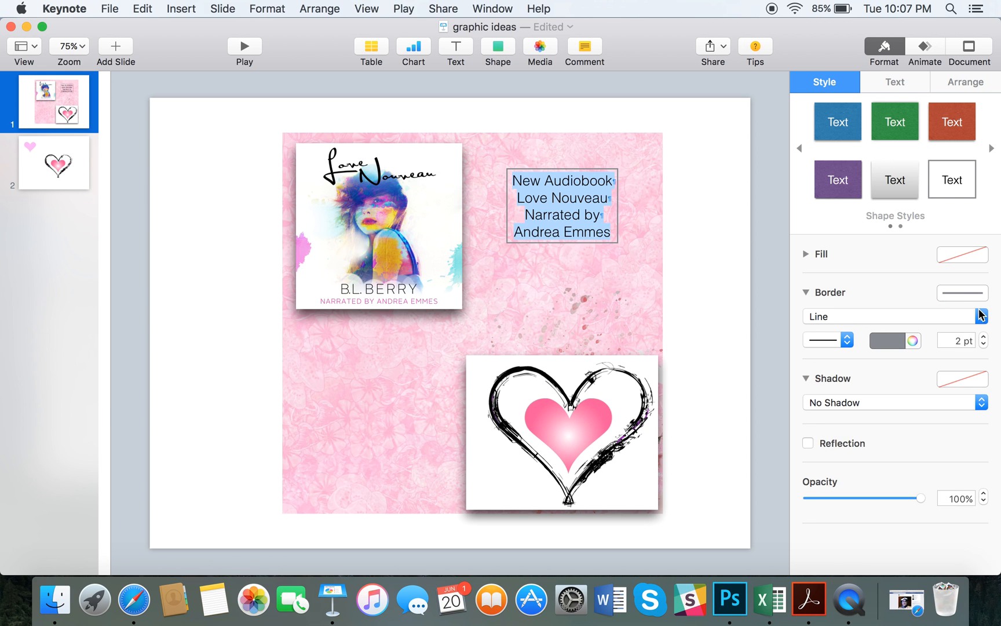
{"action": "left_click", "coordinate": [887, 81]}
{"action": "left_click", "coordinate": [985, 255]}
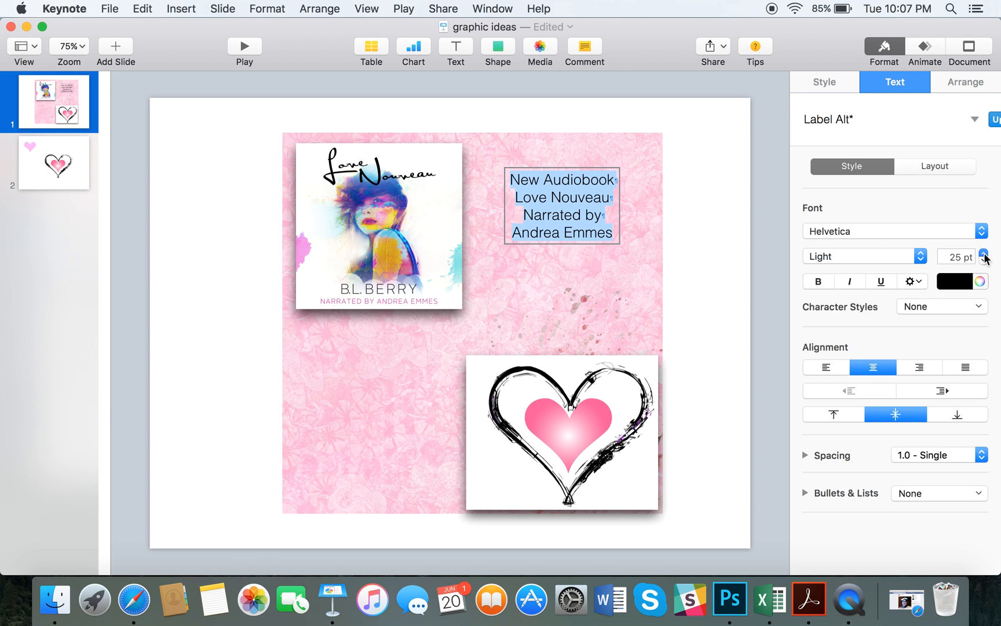
{"action": "left_click", "coordinate": [985, 255]}
{"action": "left_click", "coordinate": [986, 254]}
{"action": "left_click", "coordinate": [985, 254]}
{"action": "left_click", "coordinate": [985, 254]}
{"action": "left_click", "coordinate": [985, 254]}
{"action": "left_click", "coordinate": [985, 254]}
{"action": "left_click", "coordinate": [985, 255]}
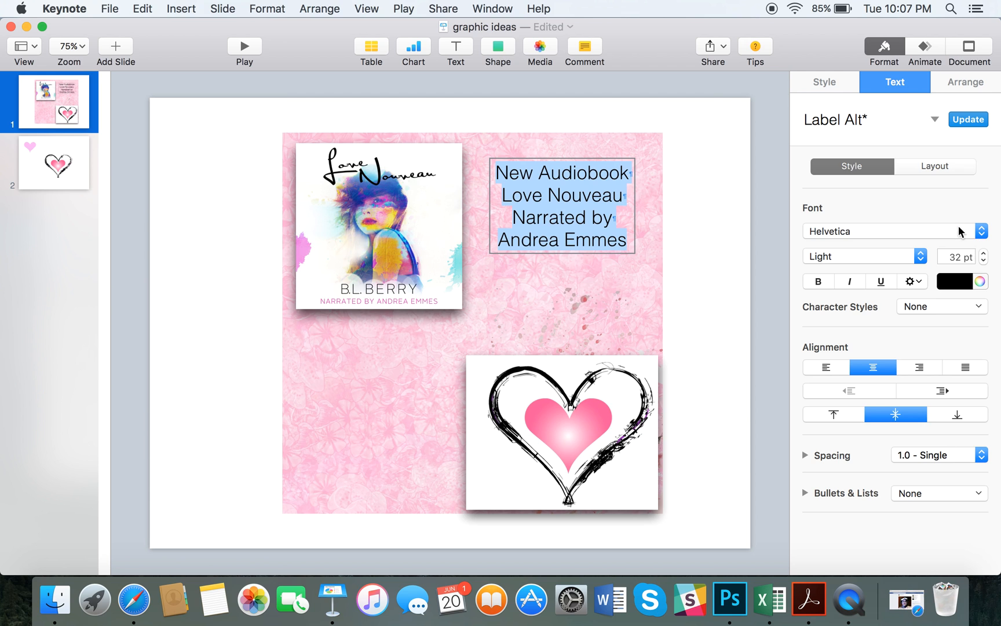
- Set the caption's font to Hoefler Text, then check the arrangement options
{"action": "left_click", "coordinate": [960, 230]}
{"action": "left_click", "coordinate": [839, 296]}
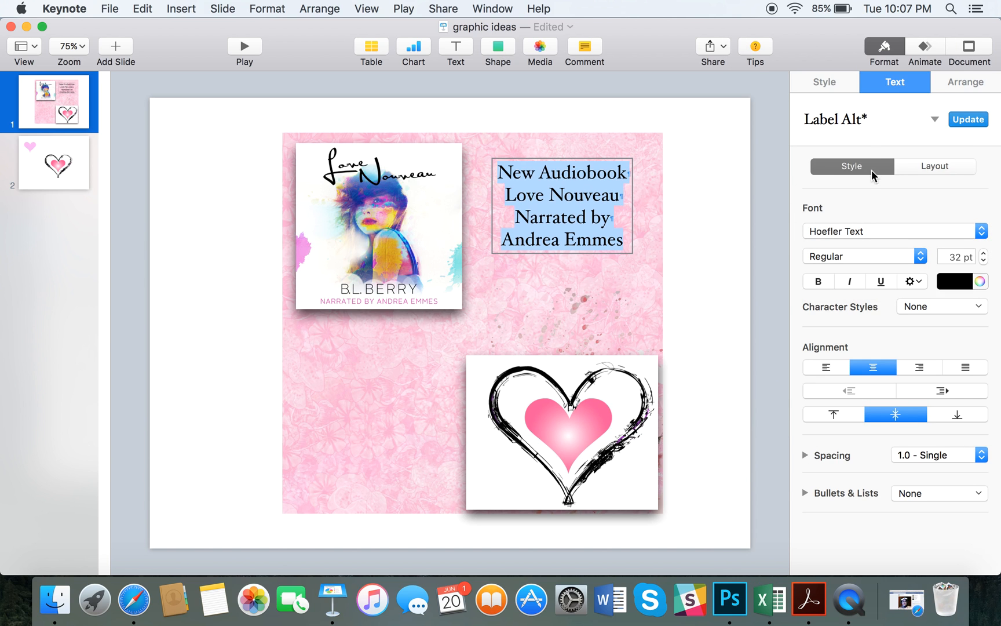
{"action": "left_click", "coordinate": [955, 82]}
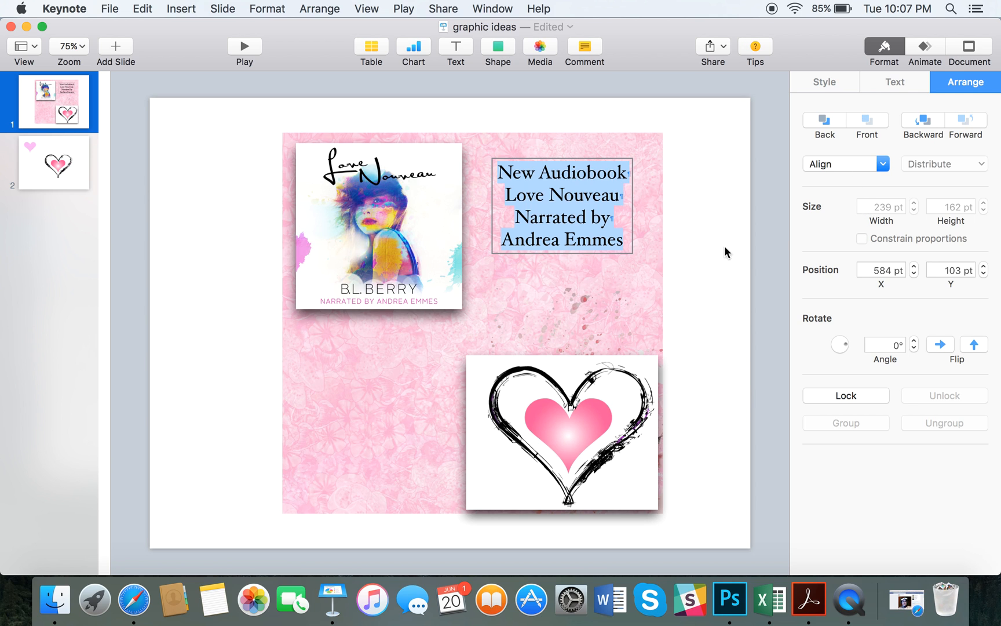
{"action": "left_click", "coordinate": [889, 83]}
- Shift the pink butterfly background up and enlarge it to about 696 pt square so it extends beyond the cover
{"action": "left_click_drag", "start_coordinate": [622, 271], "coordinate": [639, 279]}
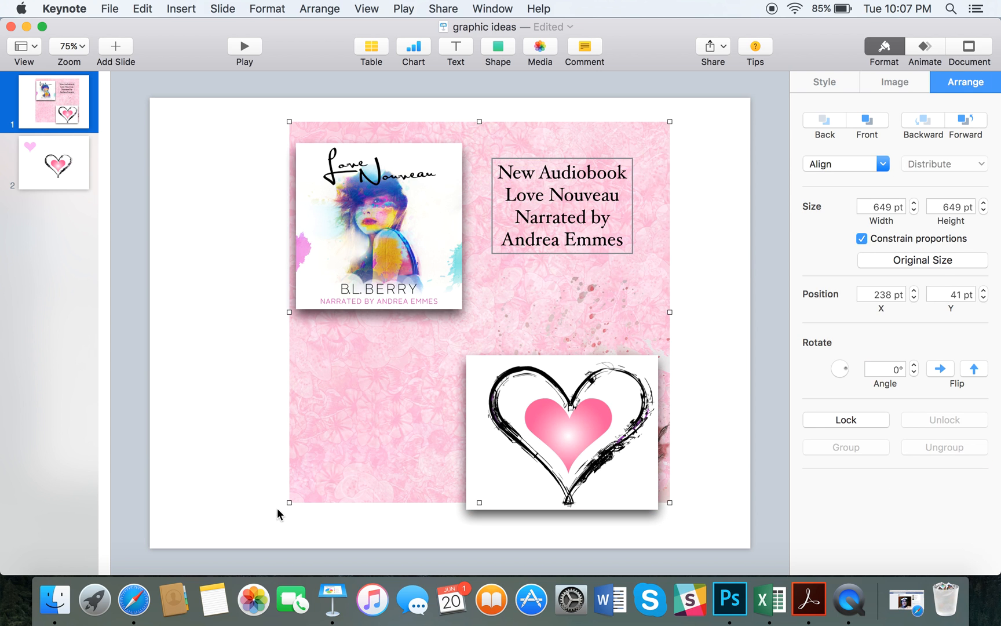
{"action": "left_click_drag", "start_coordinate": [288, 504], "coordinate": [255, 524]}
{"action": "left_click", "coordinate": [167, 429]}
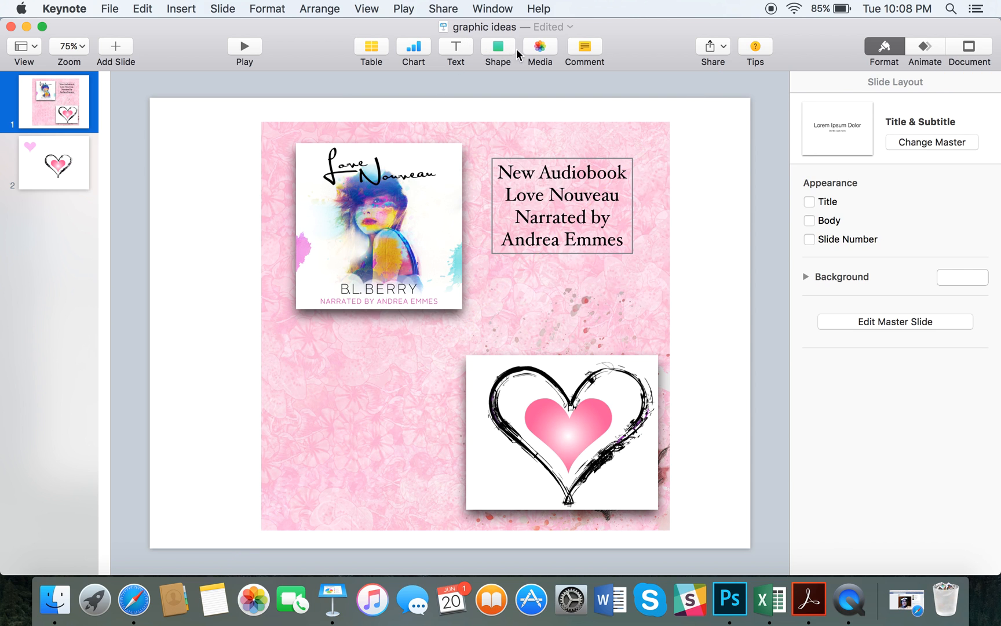
- Try a square callout shape below the book cover and delete it
{"action": "left_click", "coordinate": [539, 49]}
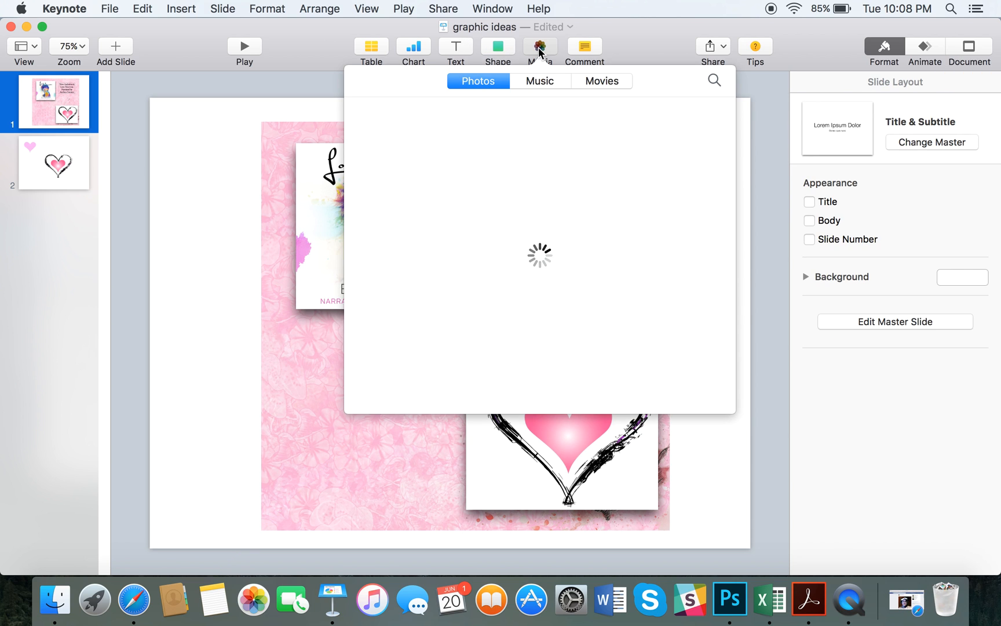
{"action": "left_click", "coordinate": [496, 46]}
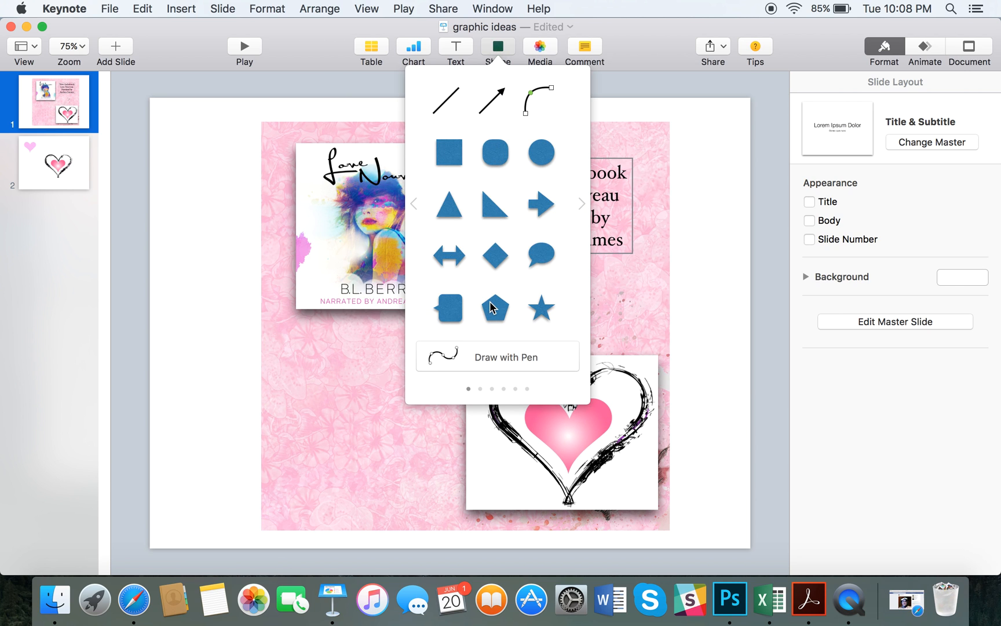
{"action": "left_click", "coordinate": [452, 311]}
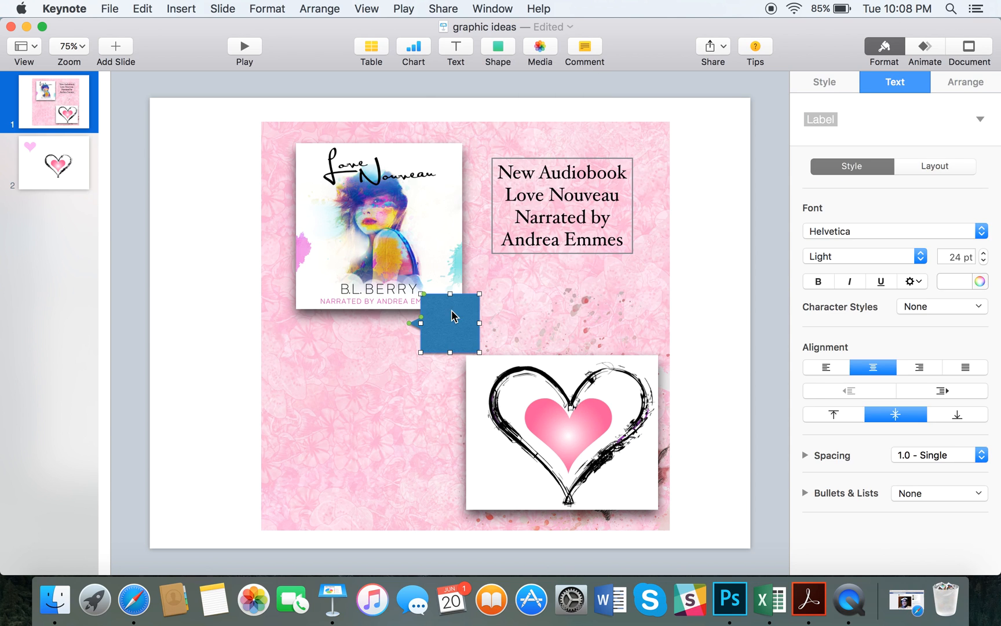
{"action": "left_click_drag", "start_coordinate": [461, 332], "coordinate": [380, 378]}
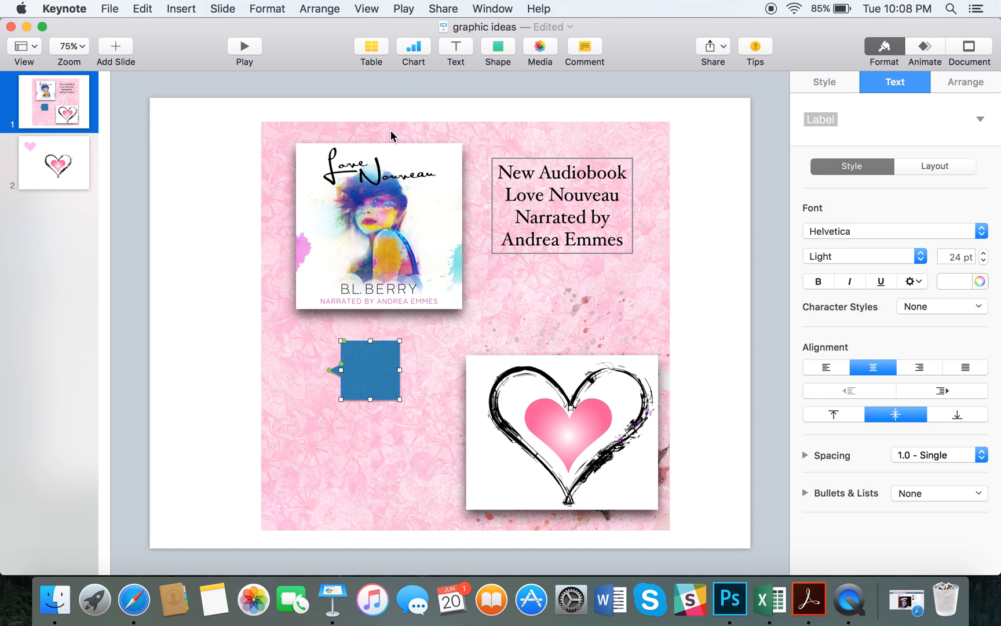
{"action": "key", "text": "Delete"}
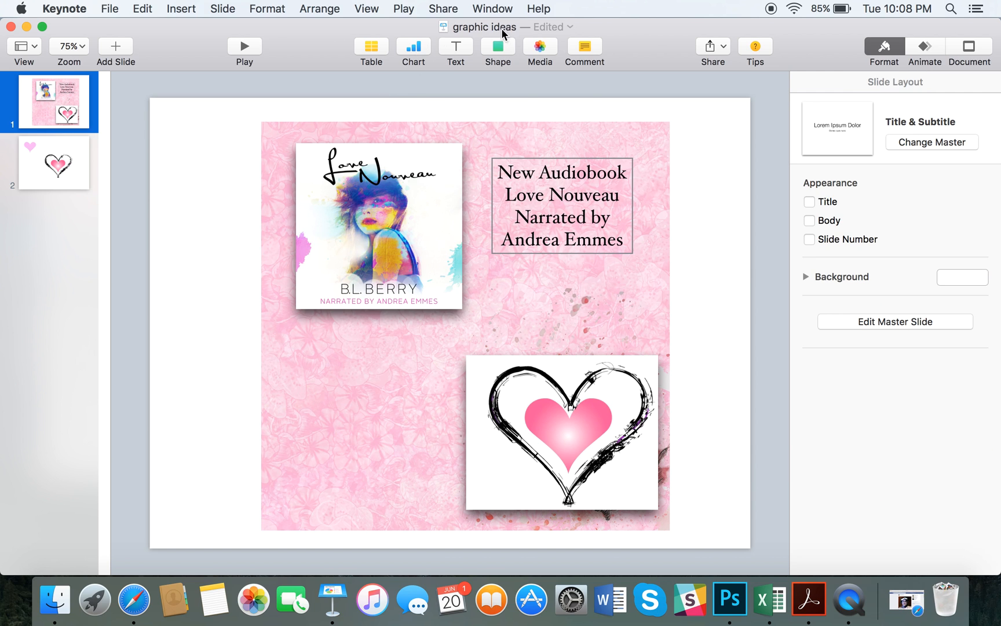
- Try a large plain square below the book cover and delete it
{"action": "left_click", "coordinate": [498, 44]}
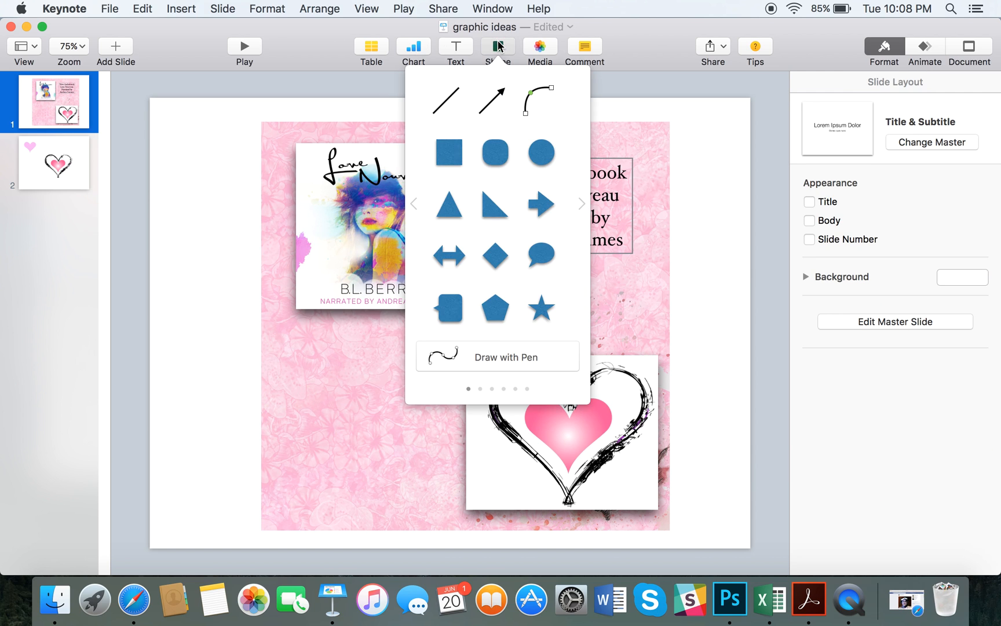
{"action": "left_click", "coordinate": [451, 151]}
{"action": "left_click_drag", "start_coordinate": [454, 331], "coordinate": [441, 496]}
{"action": "left_click_drag", "start_coordinate": [371, 423], "coordinate": [367, 424]}
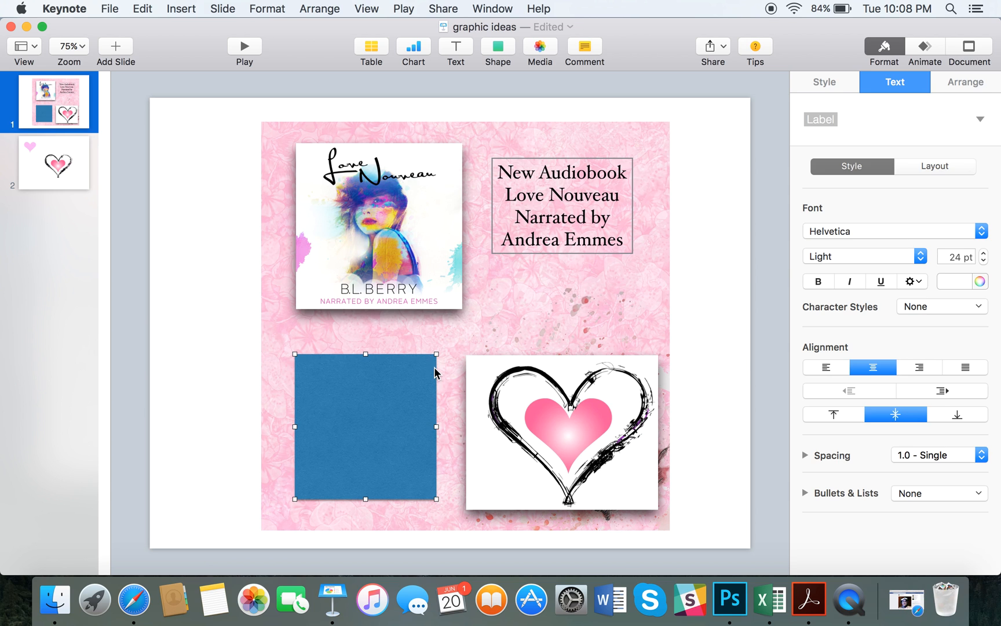
{"action": "key", "text": "BackSpace"}
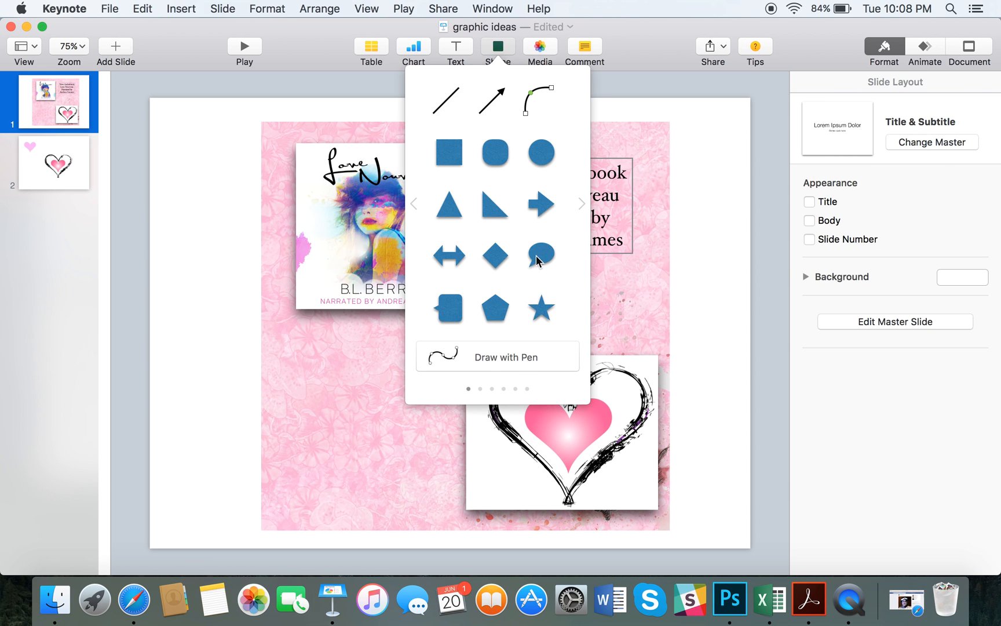
- Insert an oval speech bubble below the book cover, about 222 by 127 pt
{"action": "left_click", "coordinate": [539, 255]}
{"action": "left_click_drag", "start_coordinate": [462, 322], "coordinate": [320, 400]}
{"action": "left_click_drag", "start_coordinate": [397, 382], "coordinate": [400, 377]}
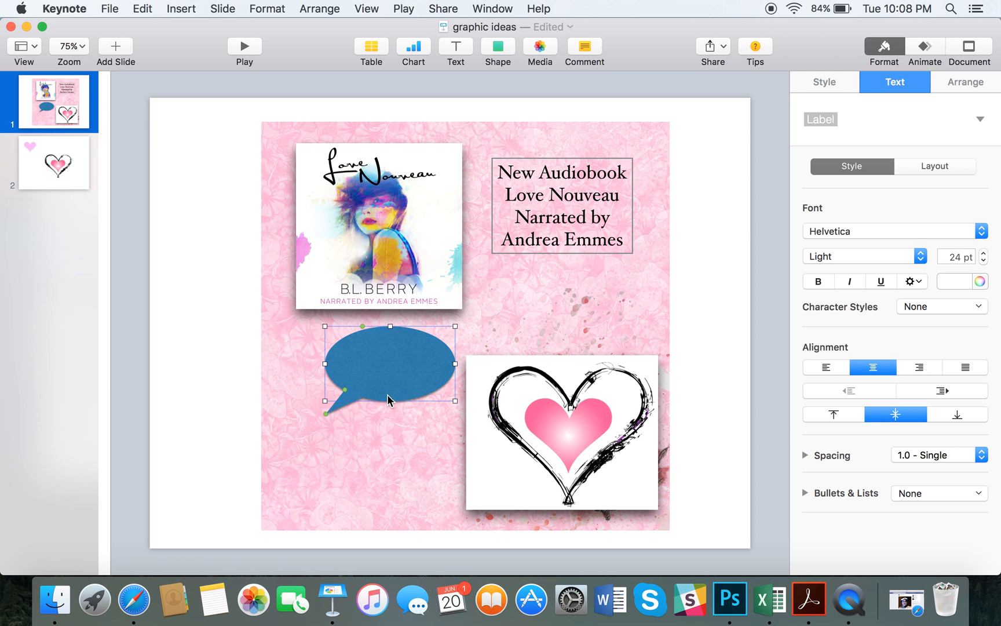
- Add a text box reading "Yay!" in the middle of the blue speech bubble
{"action": "left_click", "coordinate": [356, 446]}
{"action": "left_click", "coordinate": [456, 46]}
{"action": "left_click_drag", "start_coordinate": [456, 323], "coordinate": [399, 363]}
{"action": "double_click", "coordinate": [390, 364]}
{"action": "type", "text": "Yay!"}
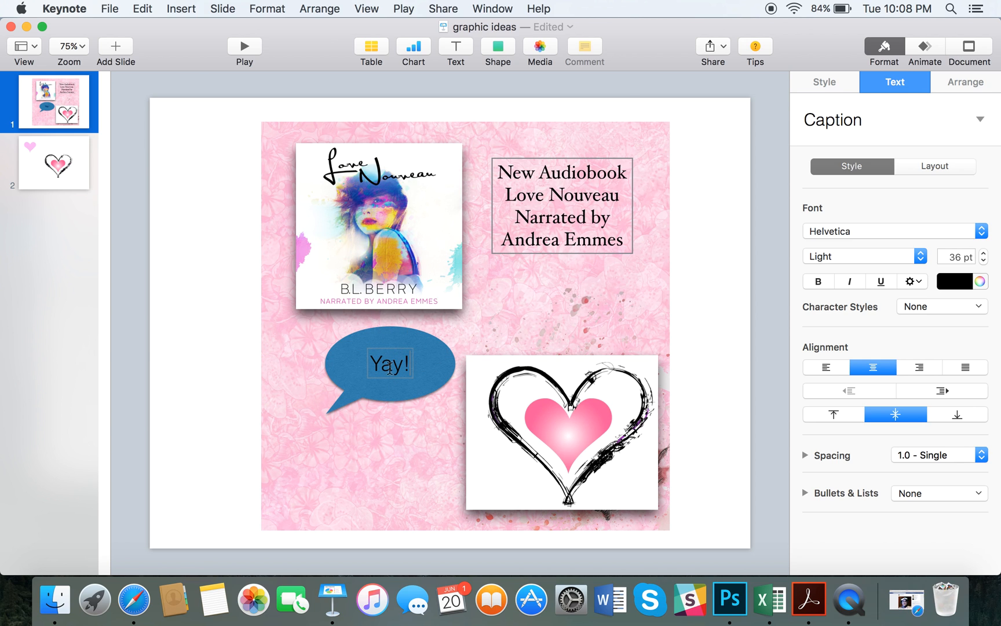
- Add a text box reading "On Audible Now!" below the speech bubble
{"action": "left_click", "coordinate": [390, 421]}
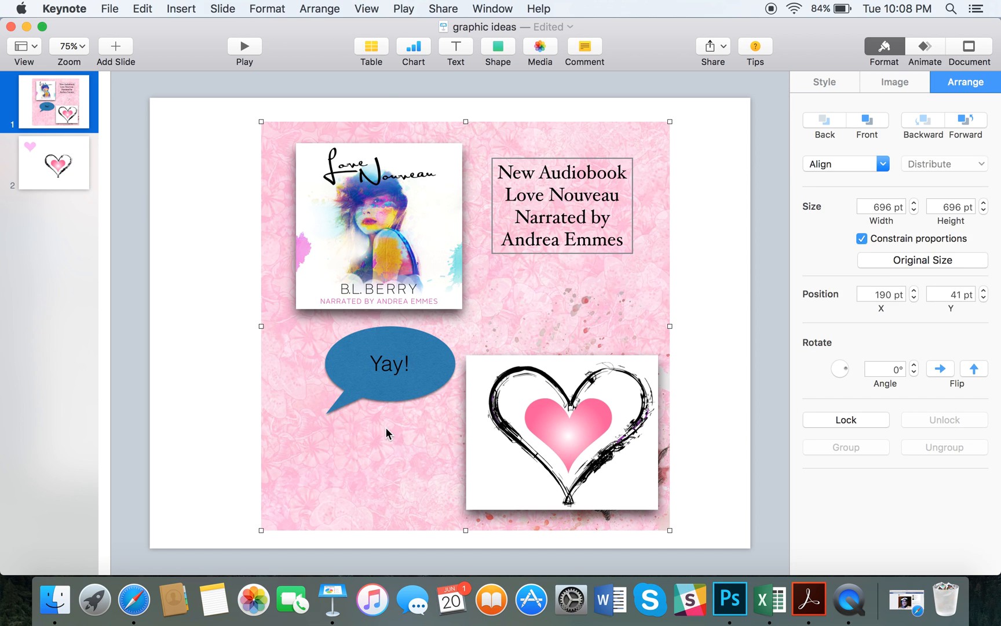
{"action": "left_click", "coordinate": [448, 58]}
{"action": "left_click_drag", "start_coordinate": [456, 323], "coordinate": [312, 459]}
{"action": "double_click", "coordinate": [313, 455]}
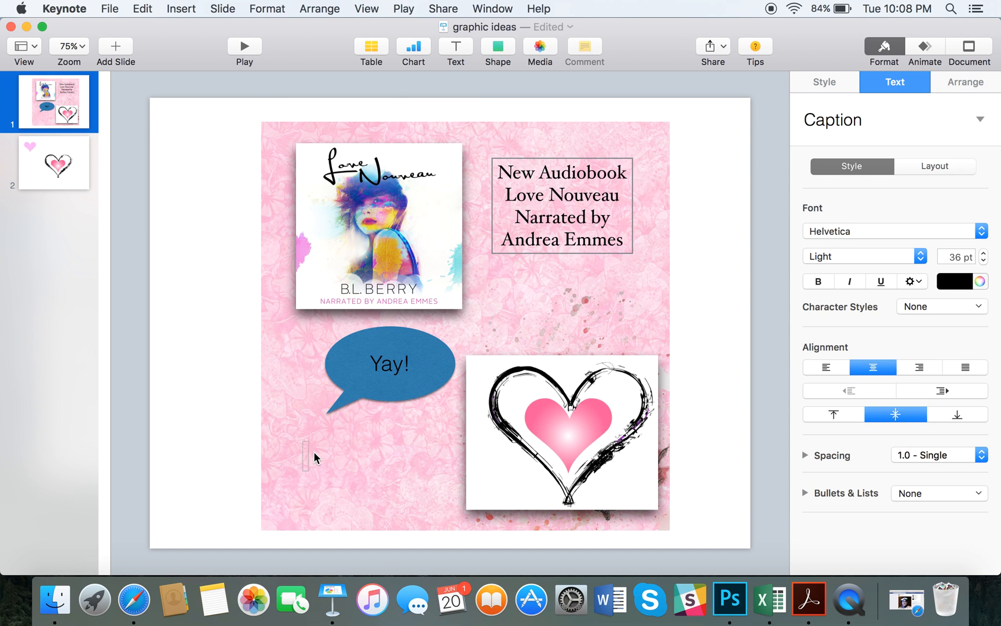
{"action": "type", "text": "On Audi"}
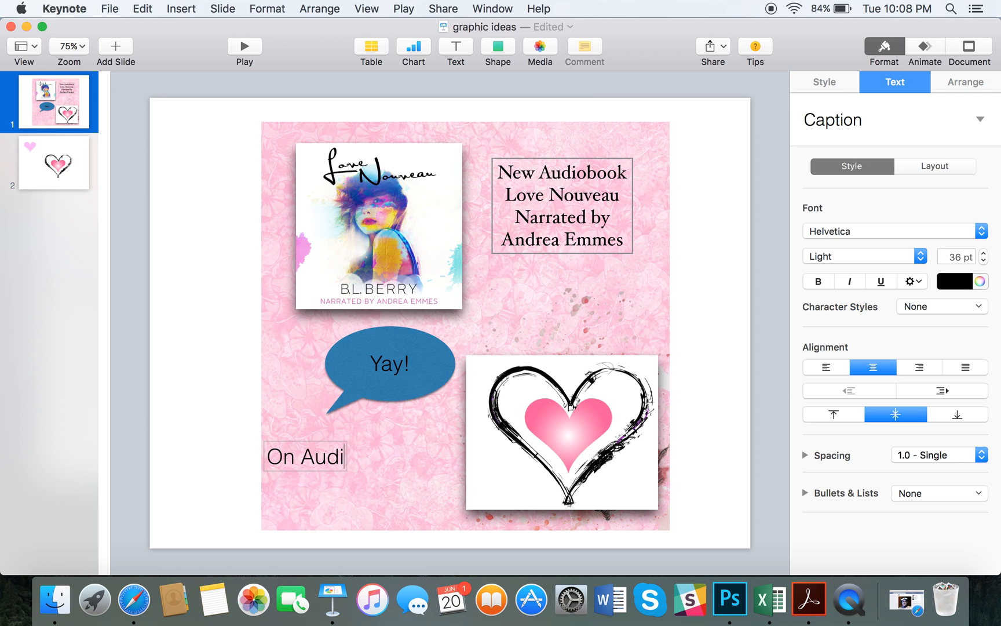
{"action": "type", "text": "ble Now!"}
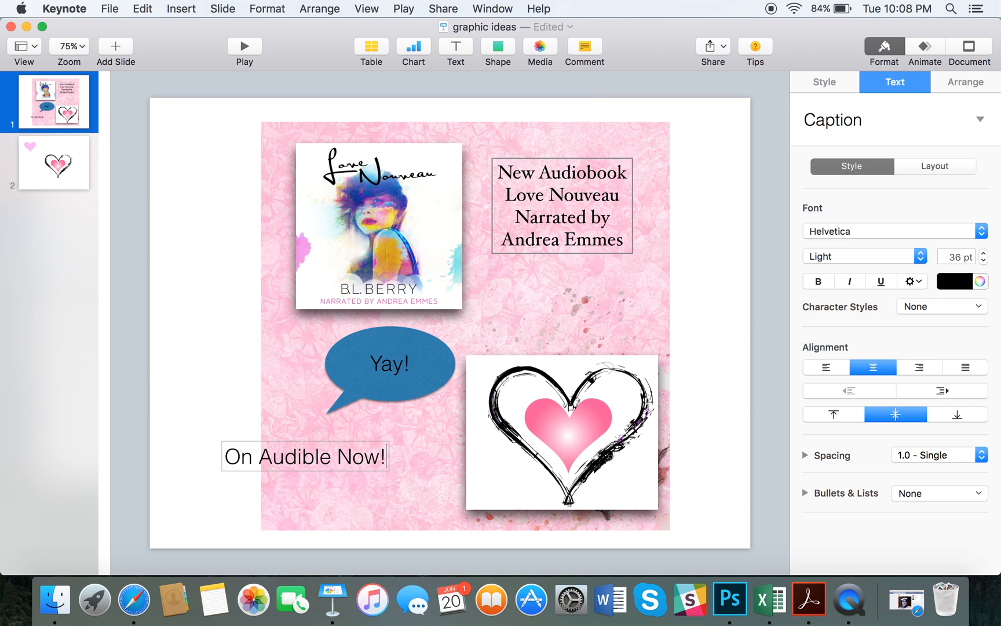
{"action": "key", "text": "Return"}
{"action": "type", "text": "www.an"}
{"action": "key", "text": "BackSpace"}
{"action": "key", "text": "BackSpace"}
{"action": "key", "text": "BackSpace"}
{"action": "key", "text": "BackSpace"}
{"action": "key", "text": "BackSpace"}
{"action": "key", "text": "BackSpace"}
{"action": "key", "text": "BackSpace"}
- Move the "On Audible Now!" text onto the pink background, near its lower edge beside the heart image
{"action": "left_click", "coordinate": [306, 441]}
{"action": "left_click_drag", "start_coordinate": [336, 462], "coordinate": [384, 497]}
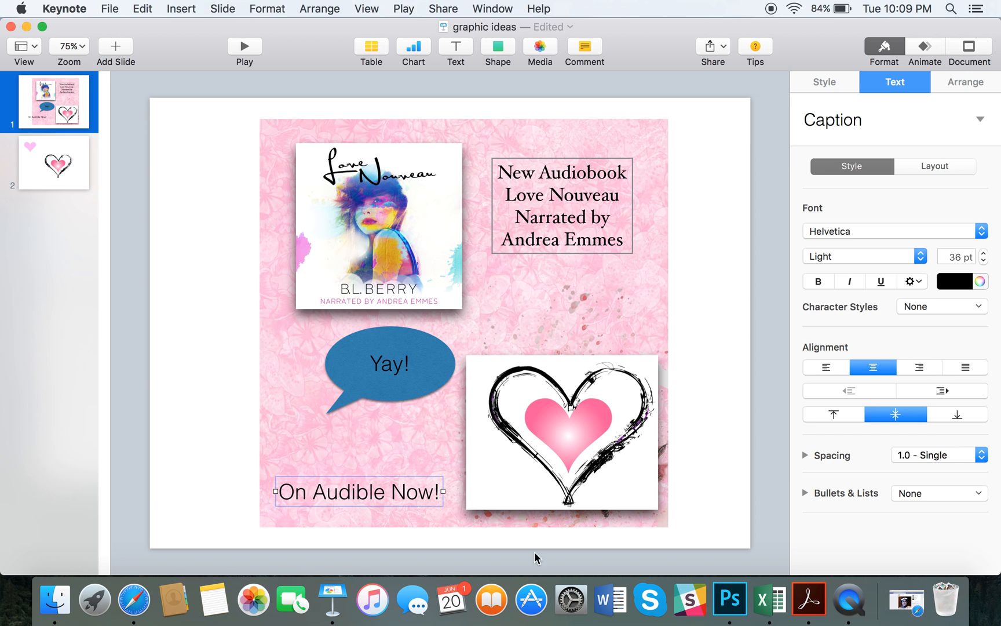
{"action": "left_click", "coordinate": [665, 528]}
- Switch to Finder and browse the images in 00 Websites > 03 Image ideas > Characters
{"action": "left_click", "coordinate": [55, 600]}
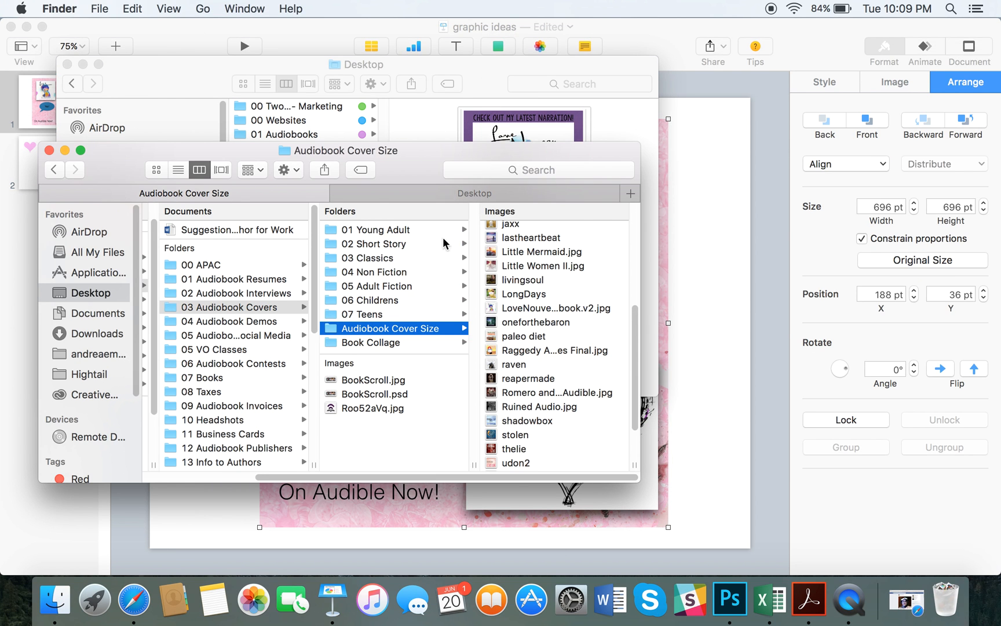
{"action": "left_click", "coordinate": [221, 91]}
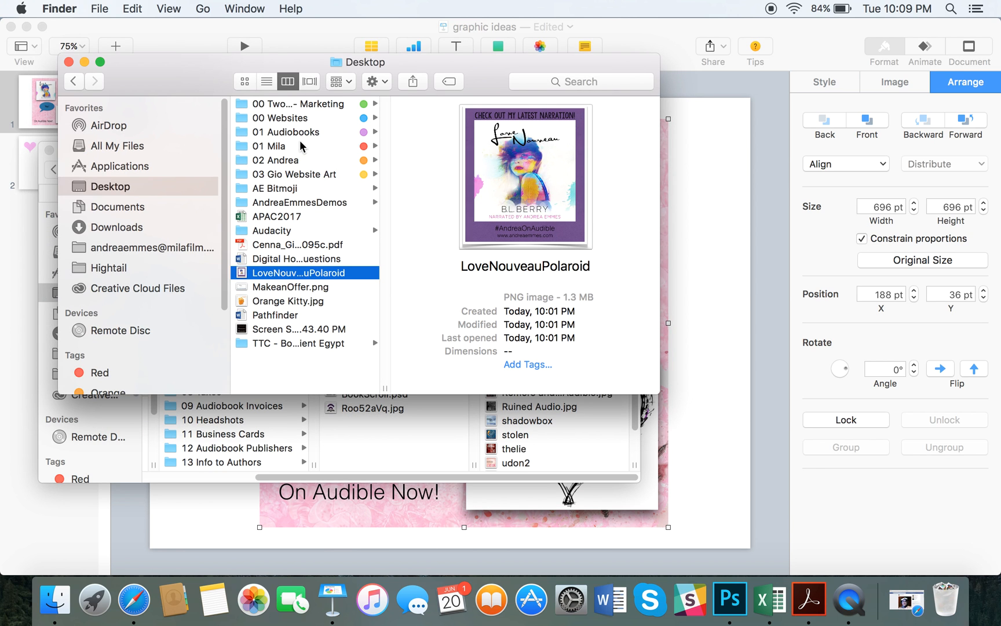
{"action": "left_click", "coordinate": [298, 119]}
{"action": "left_click", "coordinate": [445, 132]}
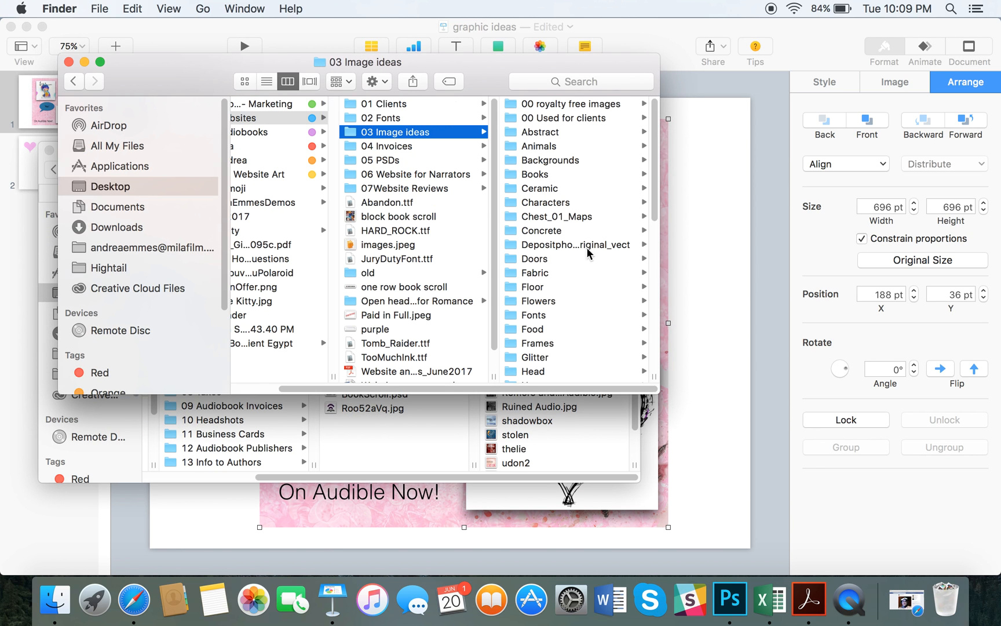
{"action": "left_click", "coordinate": [565, 199]}
{"action": "left_click", "coordinate": [555, 187]}
{"action": "key", "text": "Down"}
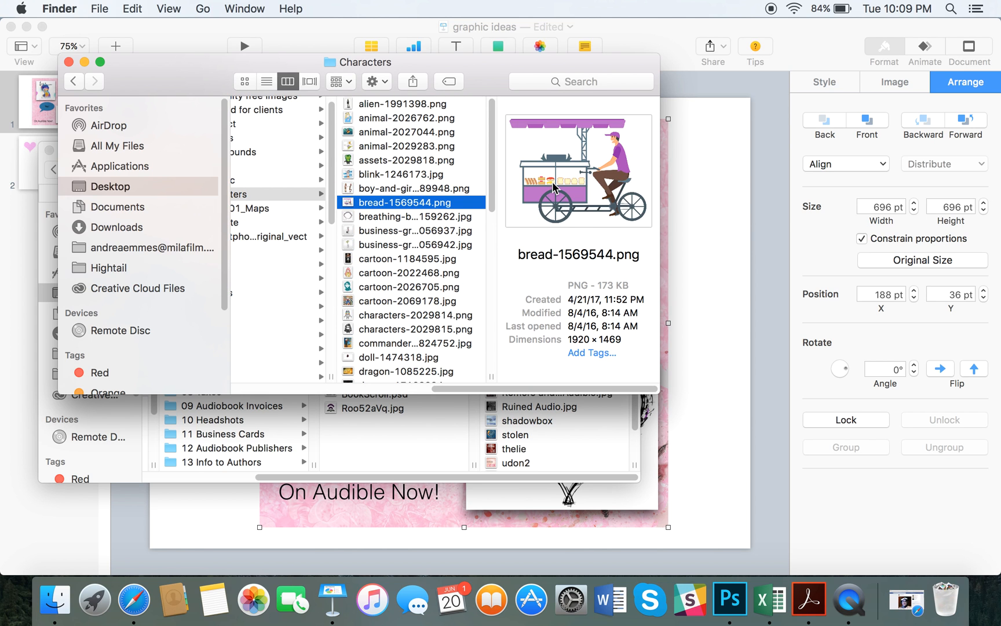
{"action": "key", "text": "Down"}
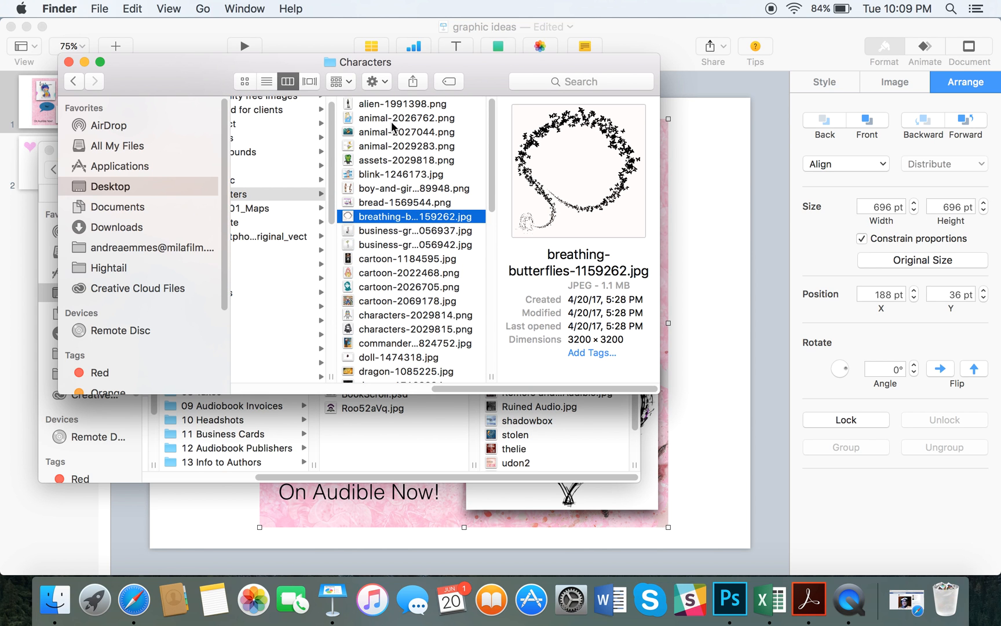
- Add the blonde cartoon girl image to the slide at about 193 by 263 pt, in the pink background's lower-left corner
{"action": "left_click", "coordinate": [391, 121]}
{"action": "left_click_drag", "start_coordinate": [391, 123], "coordinate": [416, 300]}
{"action": "left_click_drag", "start_coordinate": [248, 74], "coordinate": [465, 370]}
{"action": "left_click_drag", "start_coordinate": [535, 430], "coordinate": [329, 422]}
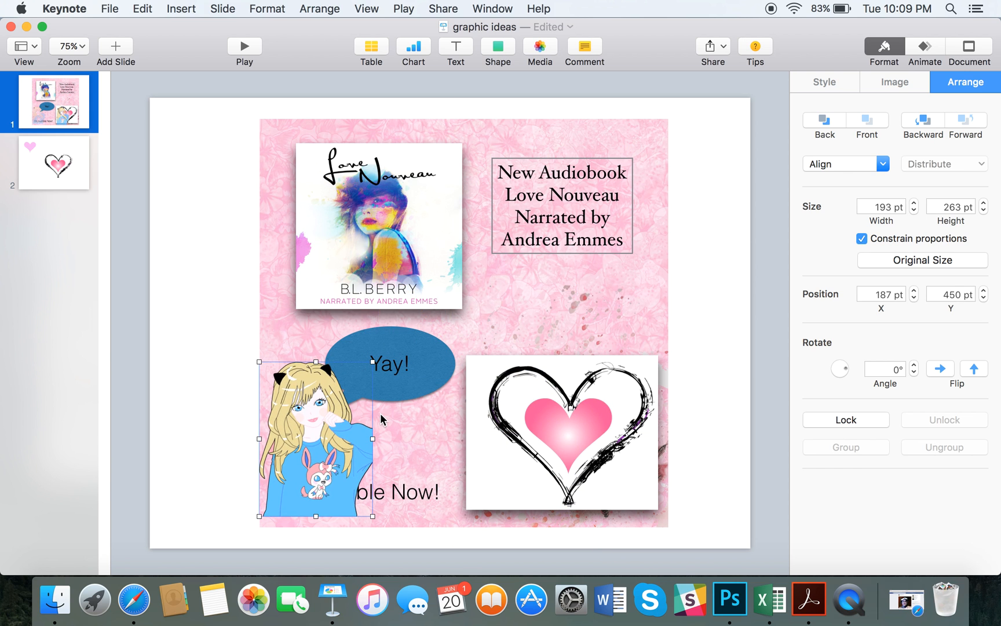
- Move the cartoon girl up slightly and layer her just behind the "On Audible Now!" text, after trying the back and front layers
{"action": "left_click", "coordinate": [923, 124]}
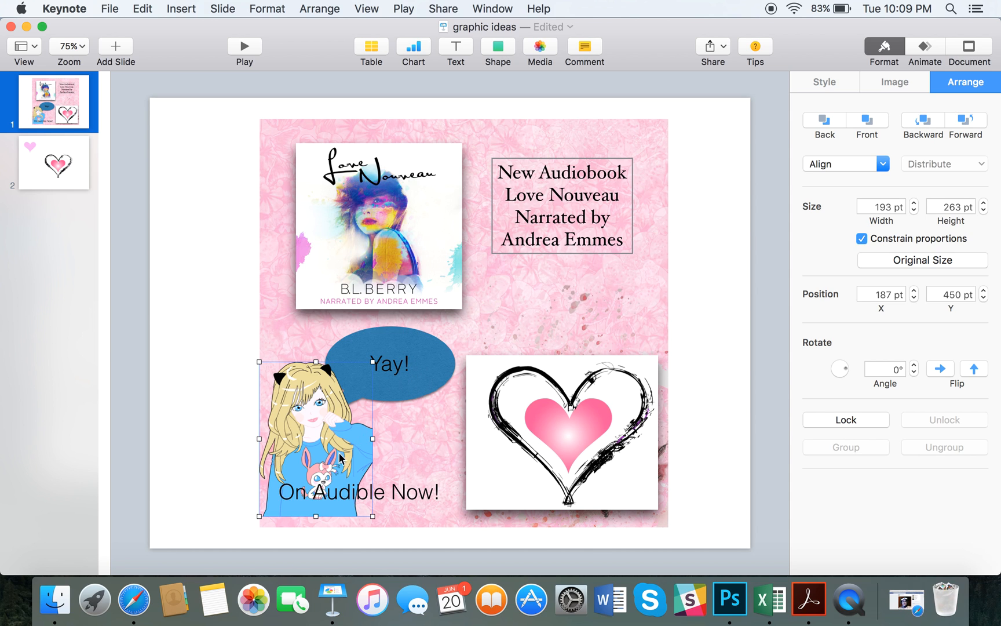
{"action": "left_click_drag", "start_coordinate": [347, 444], "coordinate": [352, 431]}
{"action": "left_click", "coordinate": [827, 123]}
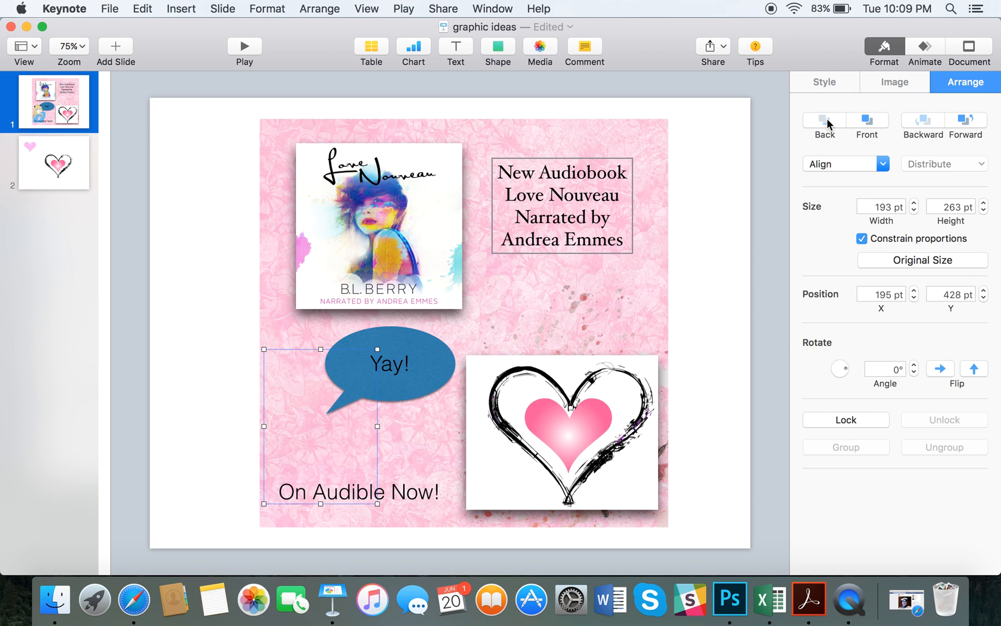
{"action": "left_click", "coordinate": [864, 122]}
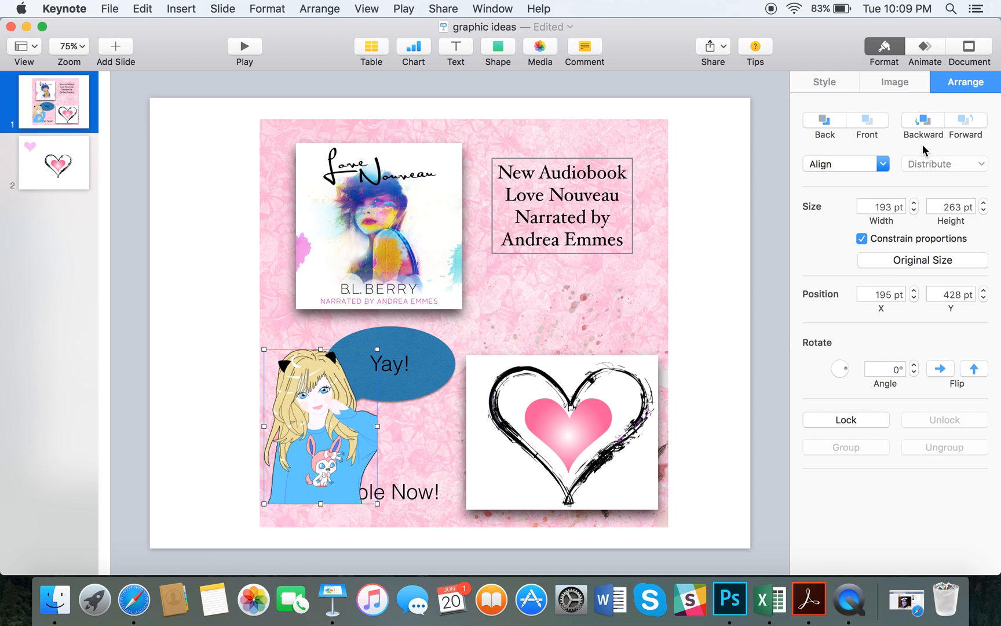
{"action": "left_click", "coordinate": [922, 122]}
- Stretch the speech bubble's height to about 142 pt, keeping its width
{"action": "left_click", "coordinate": [445, 368]}
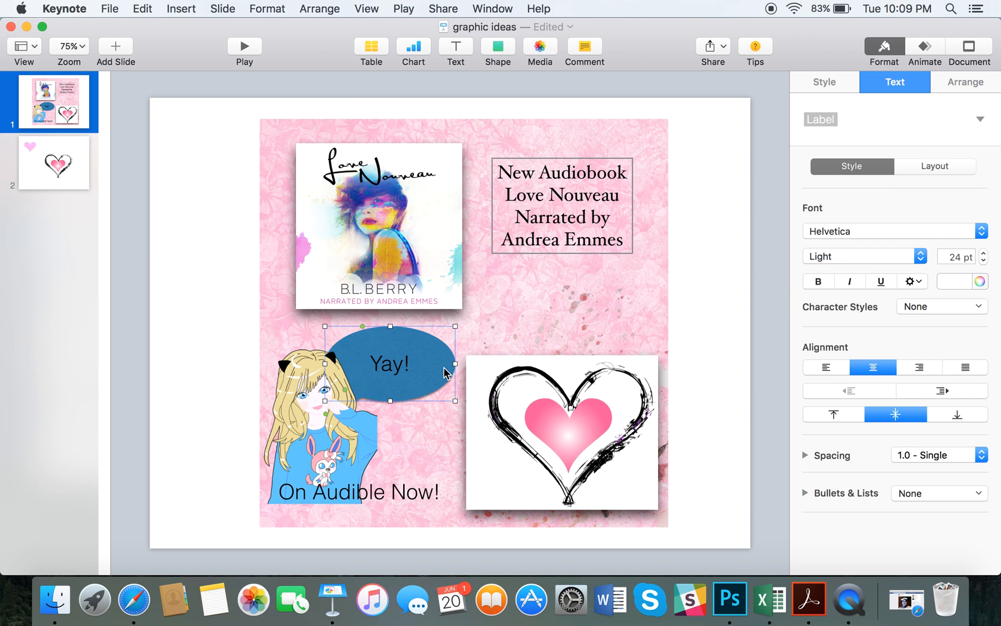
{"action": "left_click", "coordinate": [957, 84]}
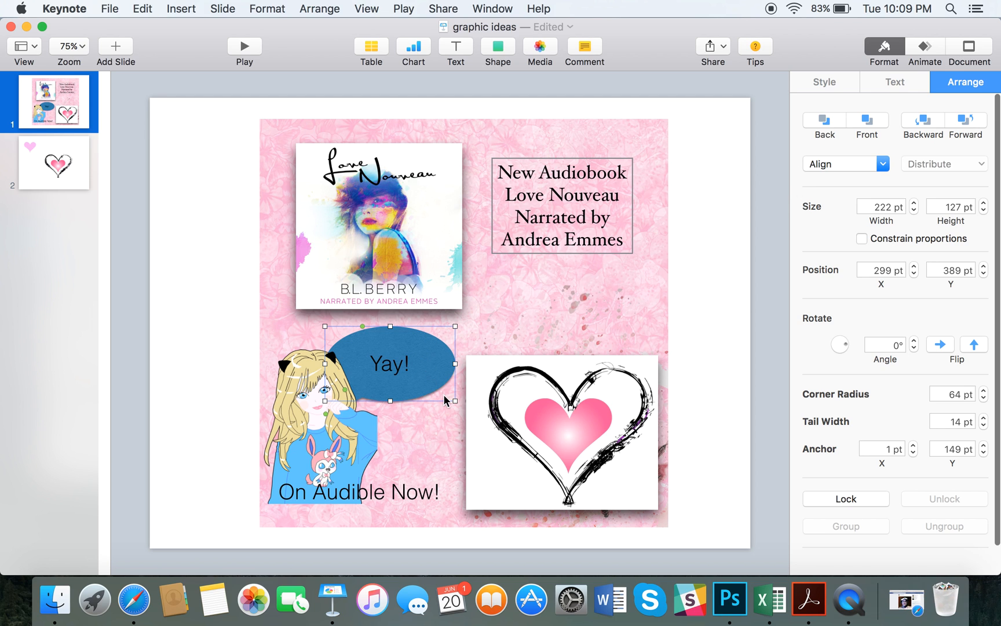
{"action": "mouse_move", "coordinate": [455, 400]}
{"action": "left_mouse_down"}
{"action": "mouse_move", "coordinate": [429, 397]}
{"action": "mouse_move", "coordinate": [456, 410]}
{"action": "left_mouse_up"}
{"action": "left_click", "coordinate": [402, 371]}
{"action": "left_click", "coordinate": [429, 389]}
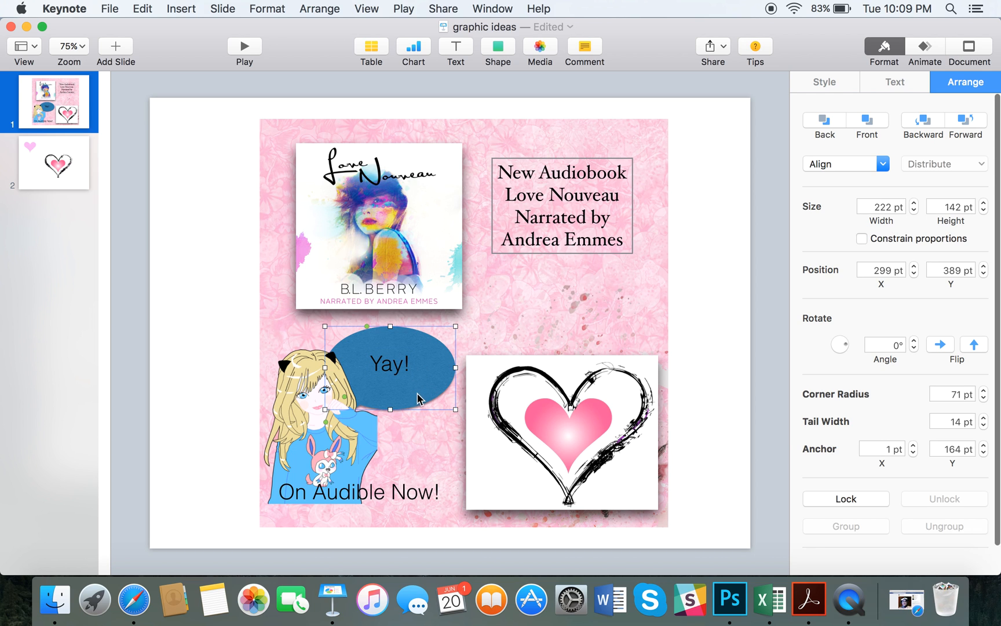
- Shrink the speech bubble to about 159 by 105 pt beside the girl's head and centre the "Yay!" text inside it
{"action": "left_click_drag", "start_coordinate": [456, 326], "coordinate": [418, 348]}
{"action": "left_click_drag", "start_coordinate": [379, 386], "coordinate": [407, 363]}
{"action": "left_click", "coordinate": [395, 369]}
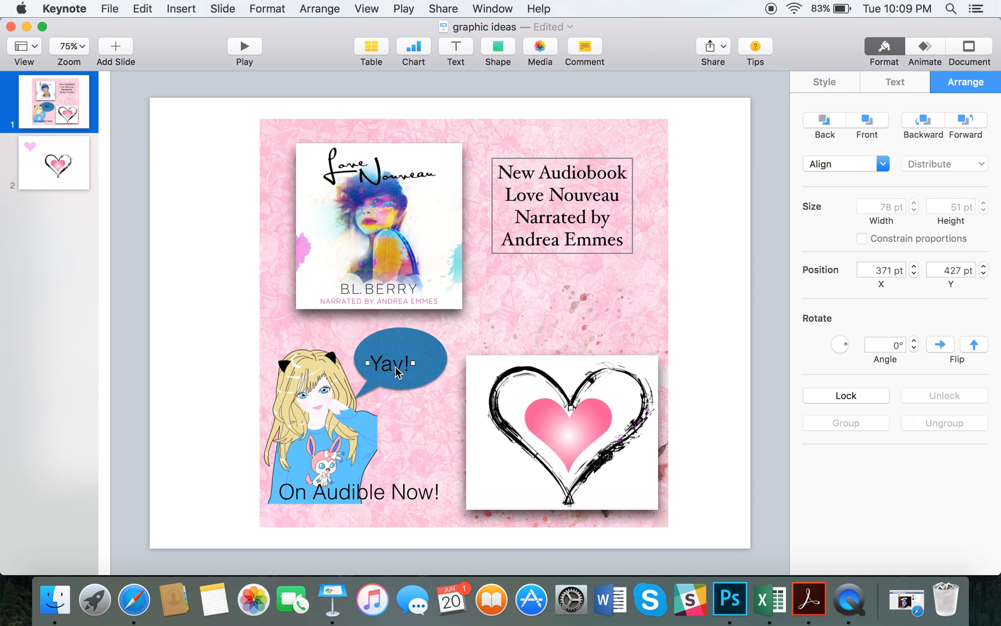
{"action": "double_click", "coordinate": [398, 367]}
{"action": "left_click", "coordinate": [434, 367]}
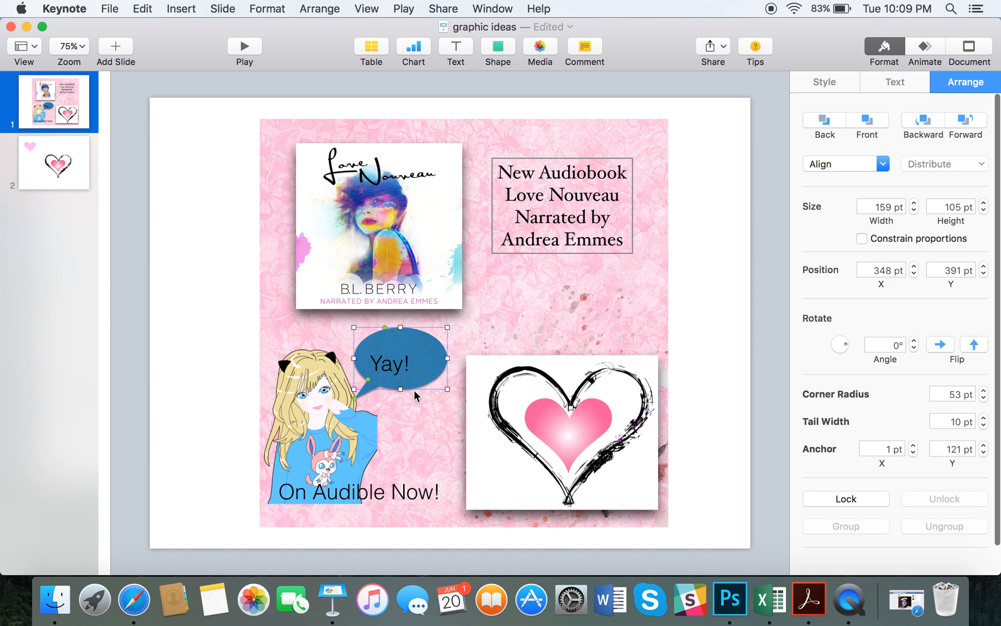
{"action": "mouse_move", "coordinate": [398, 373]}
{"action": "left_mouse_down"}
{"action": "mouse_move", "coordinate": [429, 360]}
{"action": "mouse_move", "coordinate": [409, 367]}
{"action": "left_mouse_up"}
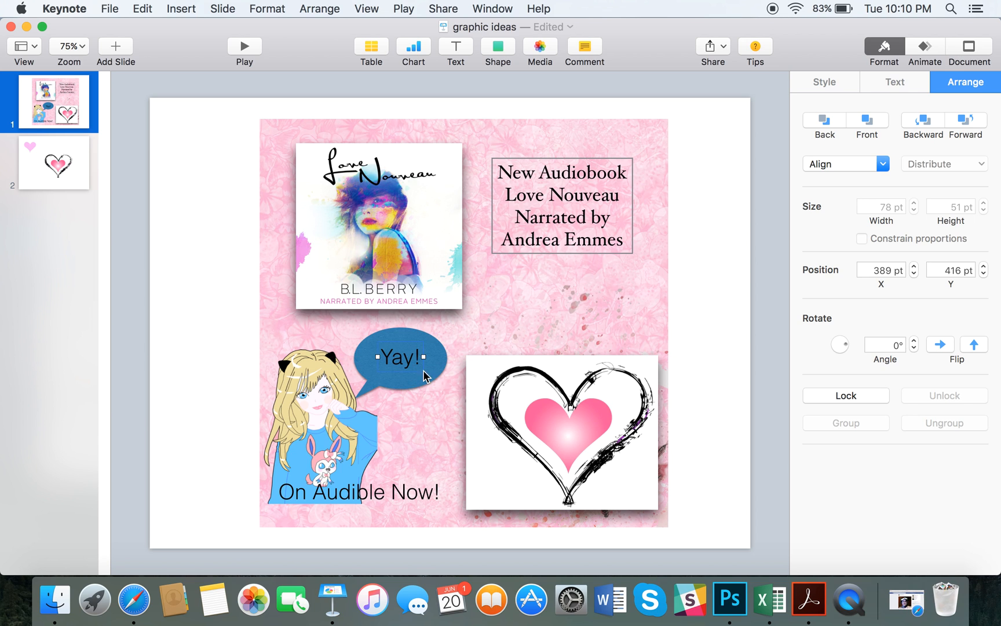
- Try the purple, outlined and grey gradient shape styles on the speech bubble, and return it to the blue style
{"action": "left_click", "coordinate": [442, 374]}
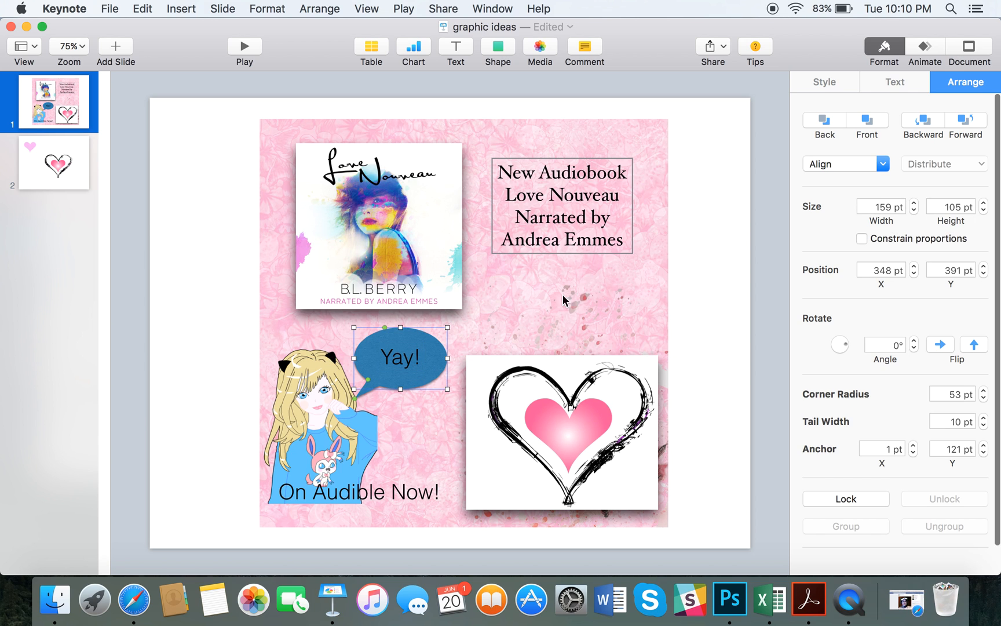
{"action": "left_click", "coordinate": [834, 84]}
{"action": "left_click", "coordinate": [838, 179]}
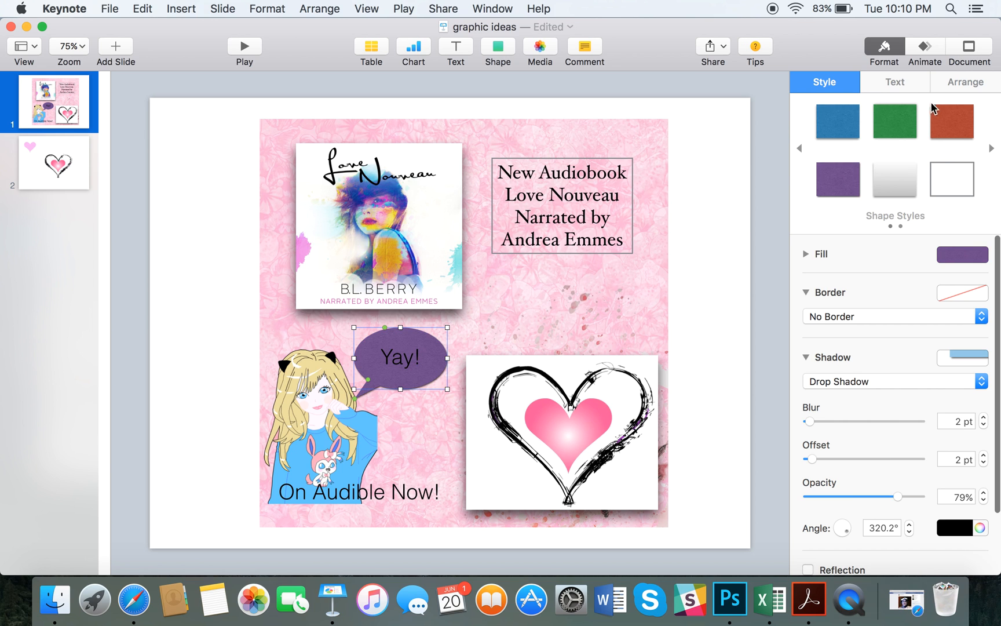
{"action": "left_click", "coordinate": [959, 180]}
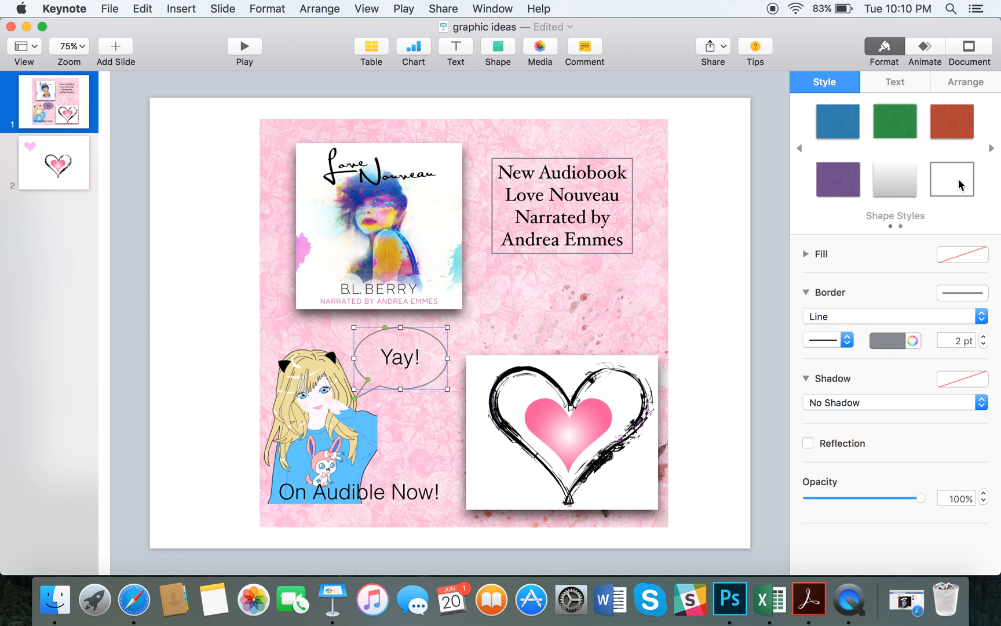
{"action": "left_click", "coordinate": [908, 187]}
{"action": "left_click", "coordinate": [842, 133]}
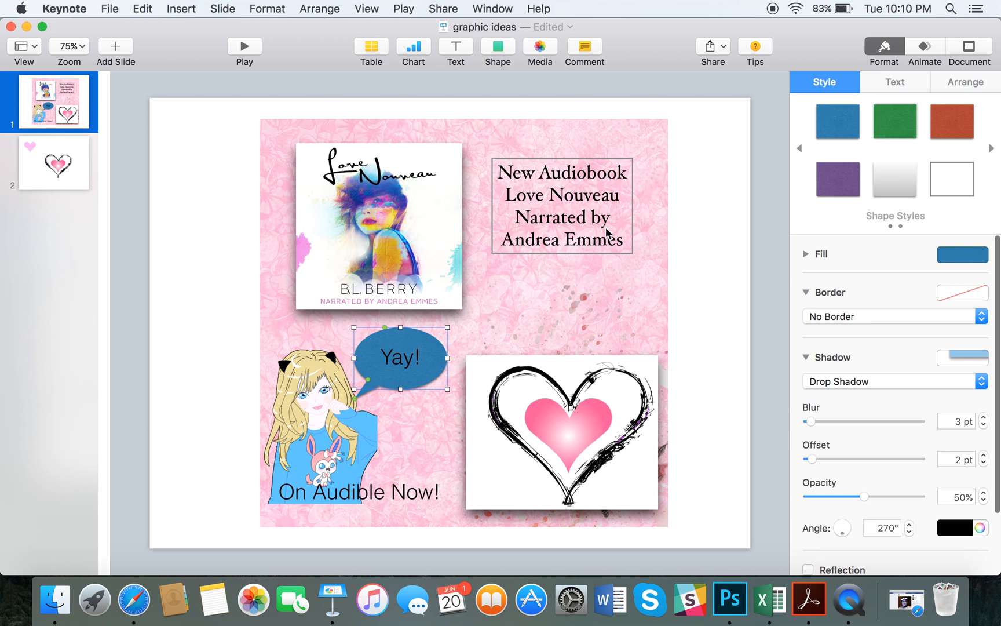
- Set the speech bubble's shadow to Curved Shadow after trying Contact Shadow
{"action": "left_click", "coordinate": [831, 385]}
{"action": "left_click", "coordinate": [845, 394]}
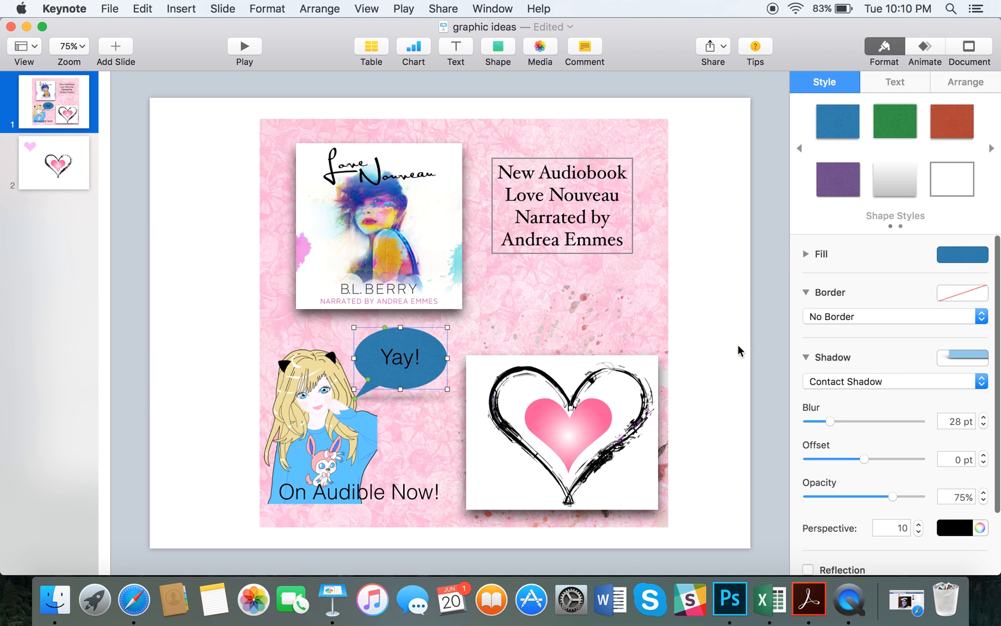
{"action": "left_click", "coordinate": [852, 381]}
{"action": "left_click", "coordinate": [847, 396]}
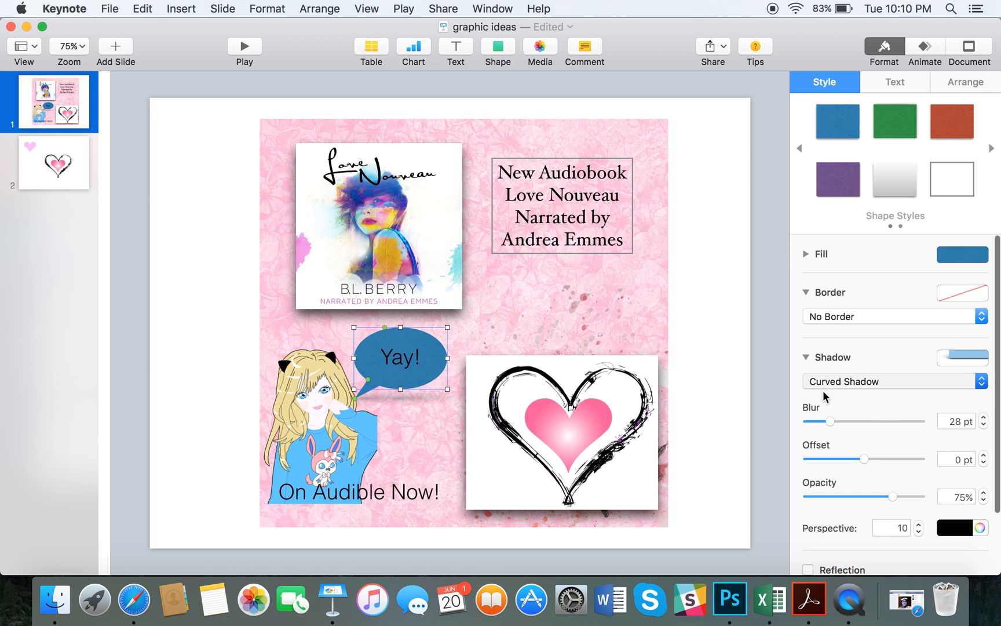
{"action": "left_click", "coordinate": [717, 371]}
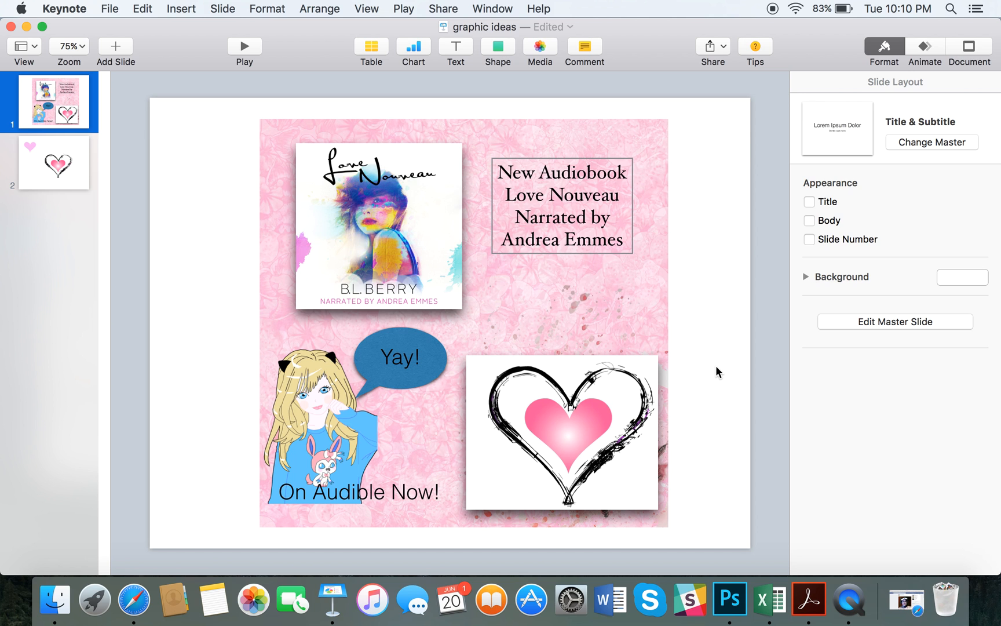
- Capture the whole pink graphic as a screenshot and preview the saved image from the Desktop in Finder
{"action": "key", "text": "super+shift+4"}
{"action": "mouse_move", "coordinate": [261, 119]}
{"action": "left_mouse_down"}
{"action": "mouse_move", "coordinate": [337, 183]}
{"action": "mouse_move", "coordinate": [670, 528]}
{"action": "left_mouse_up"}
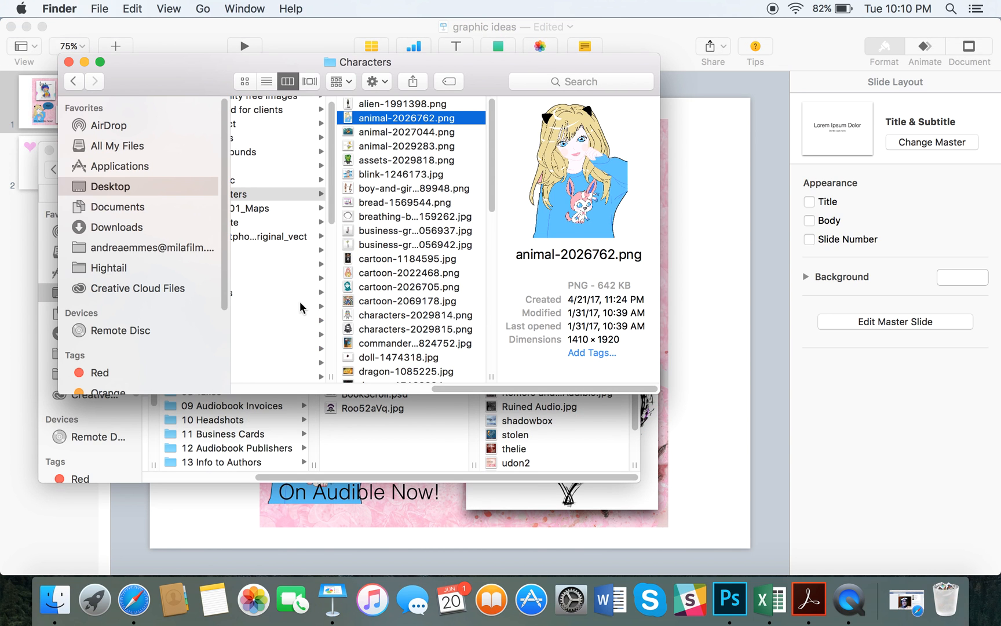
{"action": "left_click", "coordinate": [305, 387]}
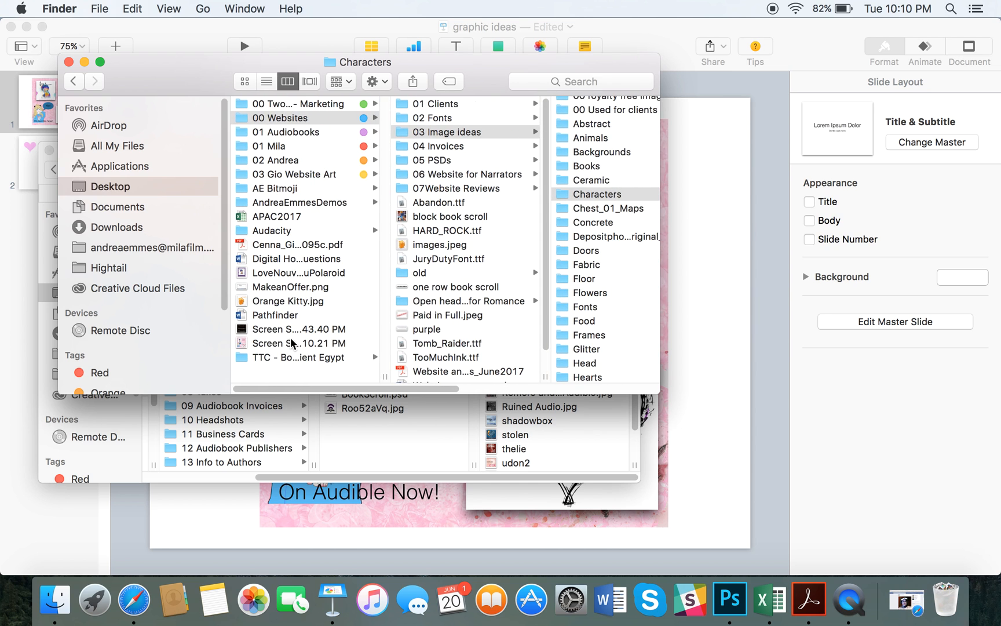
{"action": "left_click", "coordinate": [293, 343]}
{"action": "key", "text": "space"}
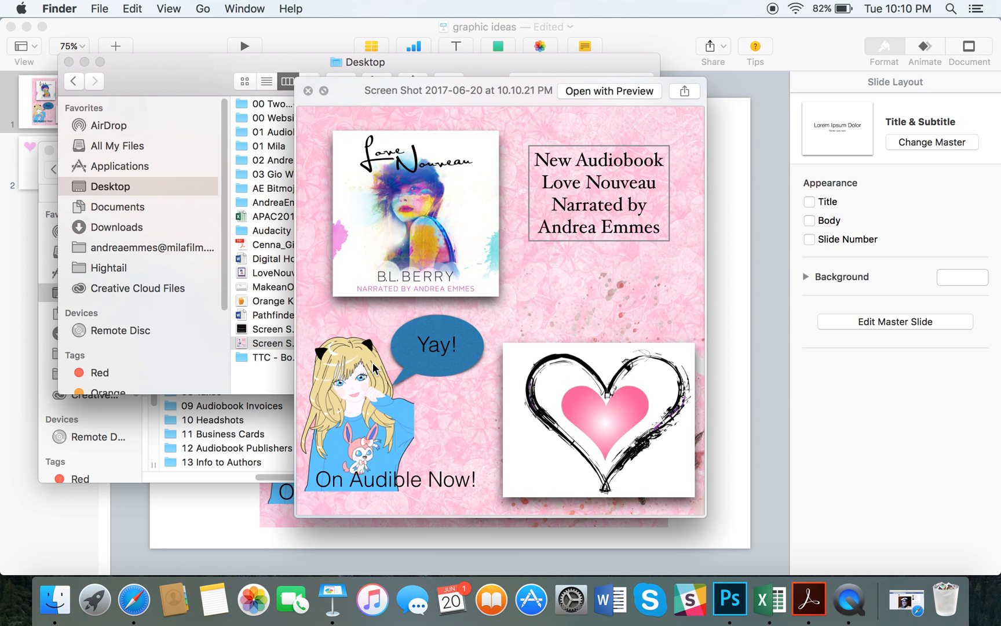